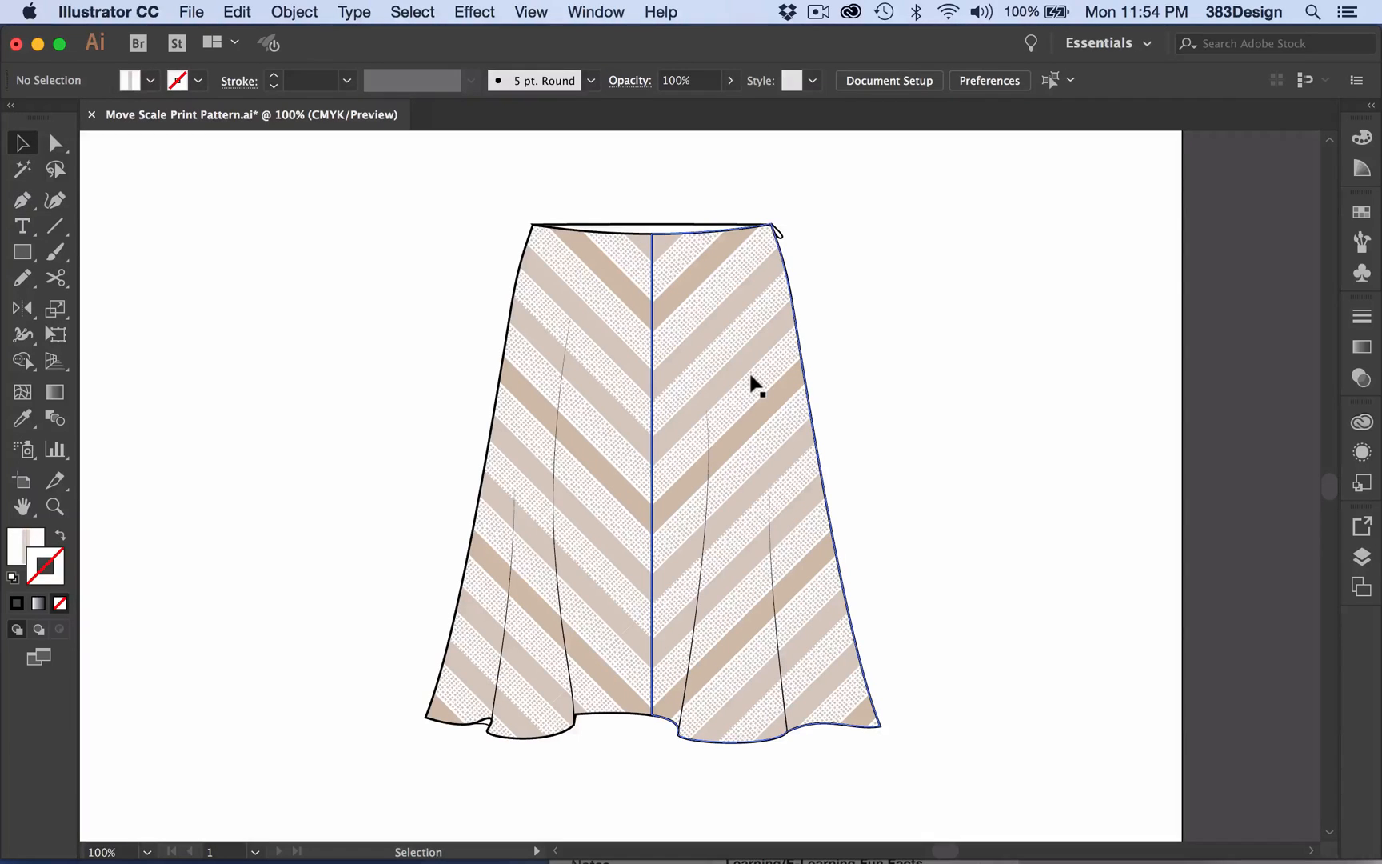
# - Select the skirt's right panel and confirm the envelope distort options with Distort Pattern Fills enabled
pyautogui.click(754, 382)
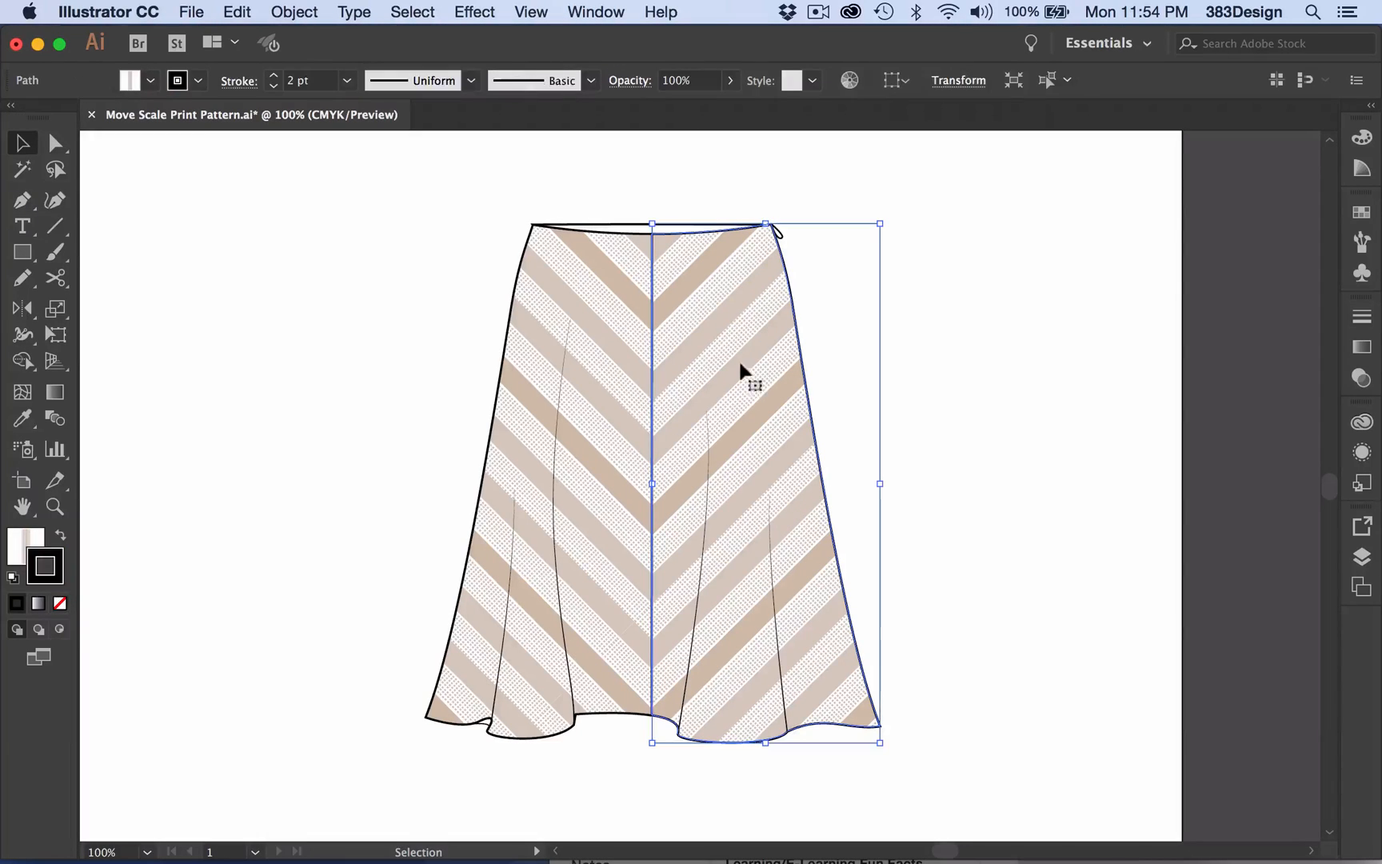
pyautogui.click(294, 11)
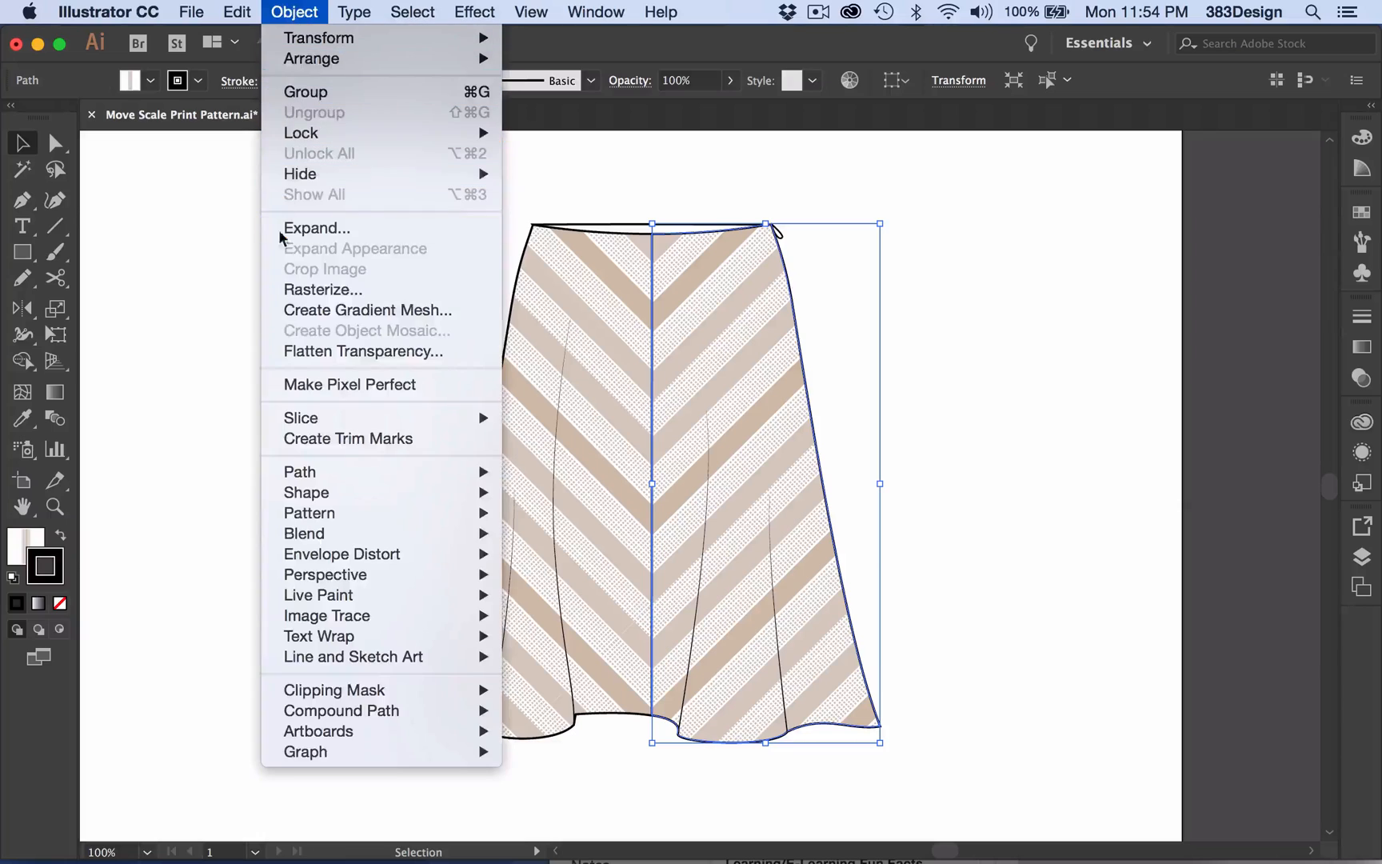
pyautogui.moveTo(334, 560)
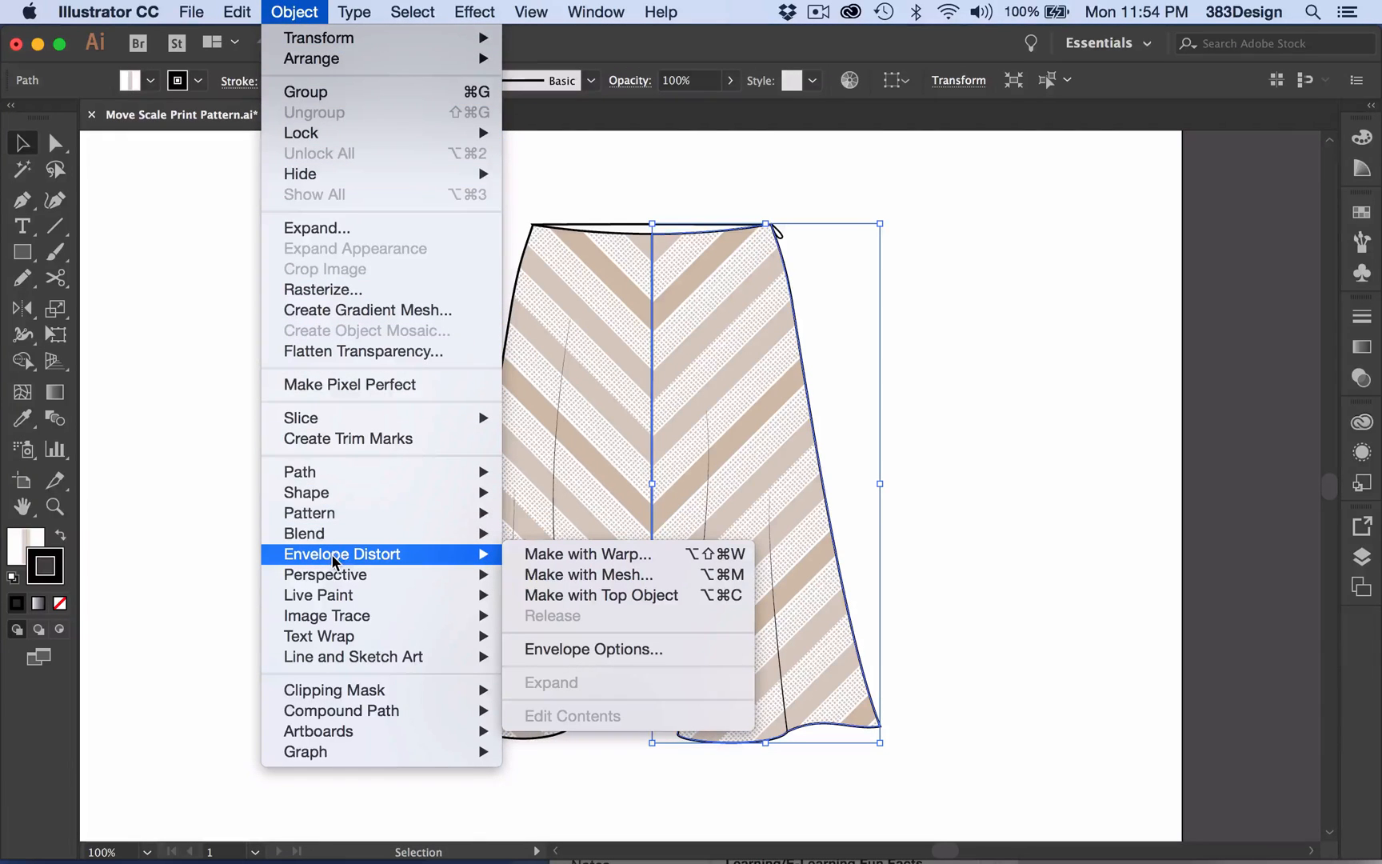
pyautogui.click(594, 649)
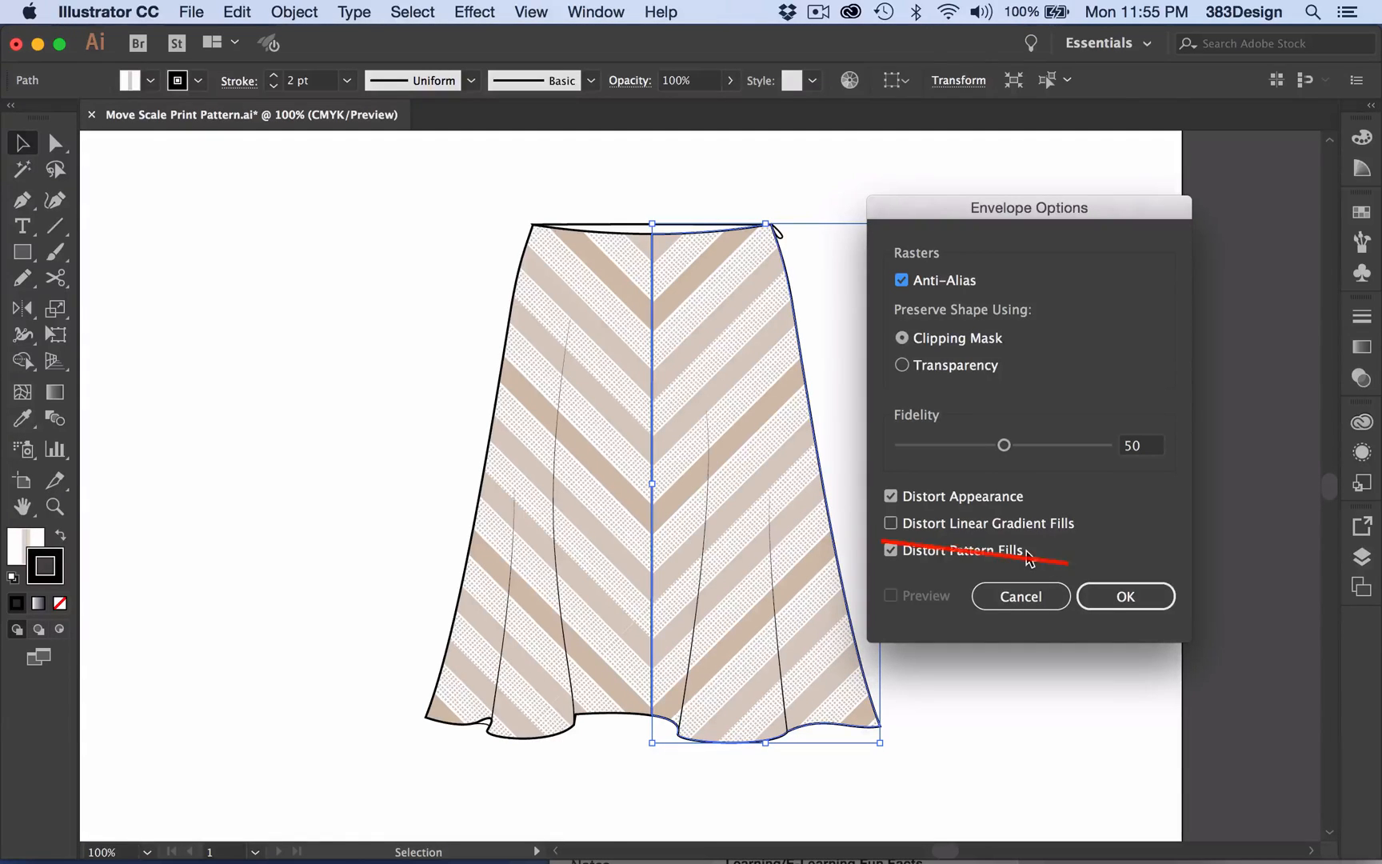
pyautogui.click(1125, 596)
# - Apply an envelope distort mesh with 3 rows and 3 columns to the right panel, using the preview
pyautogui.click(294, 11)
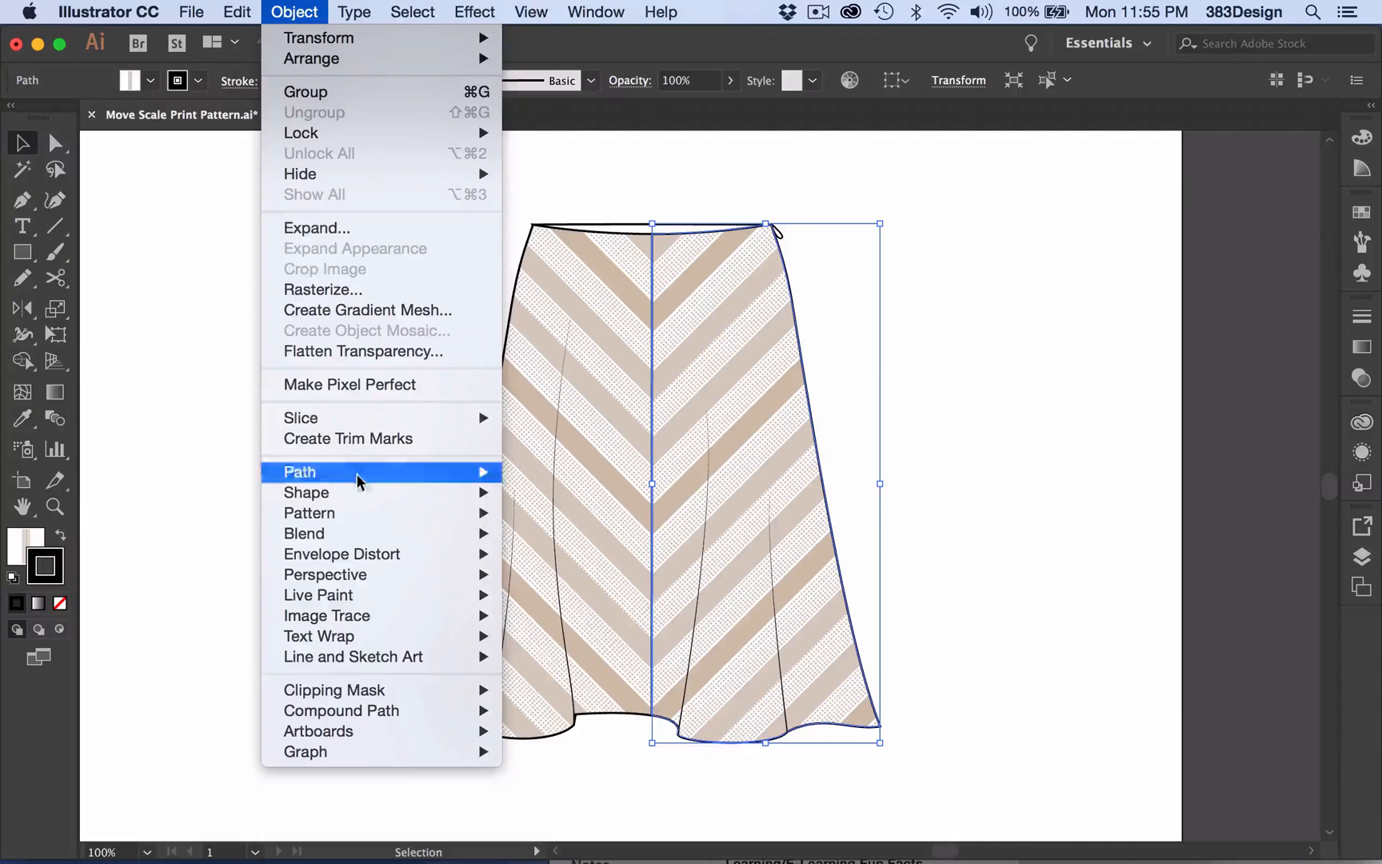
pyautogui.moveTo(350, 558)
pyautogui.click(588, 574)
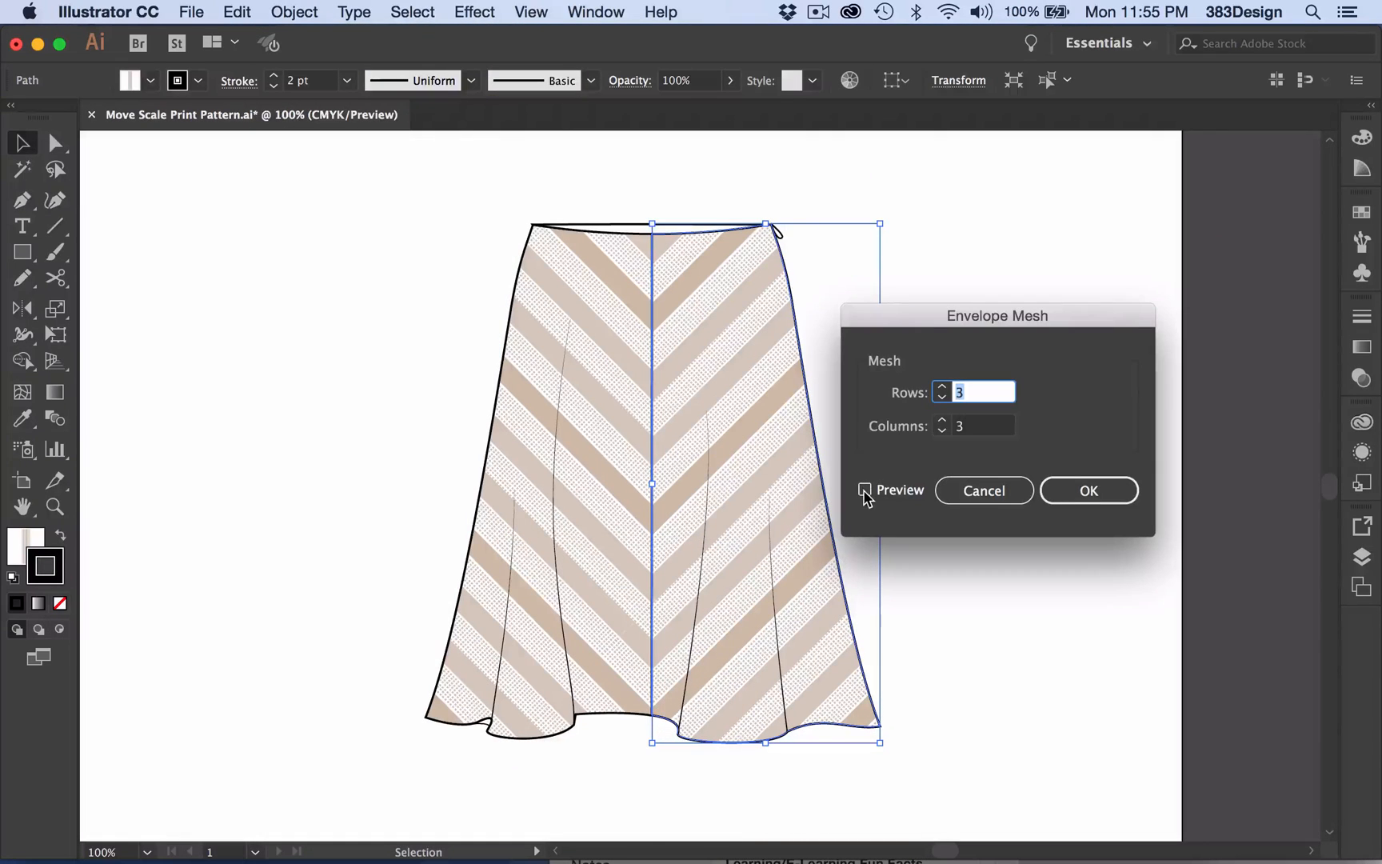
pyautogui.click(865, 489)
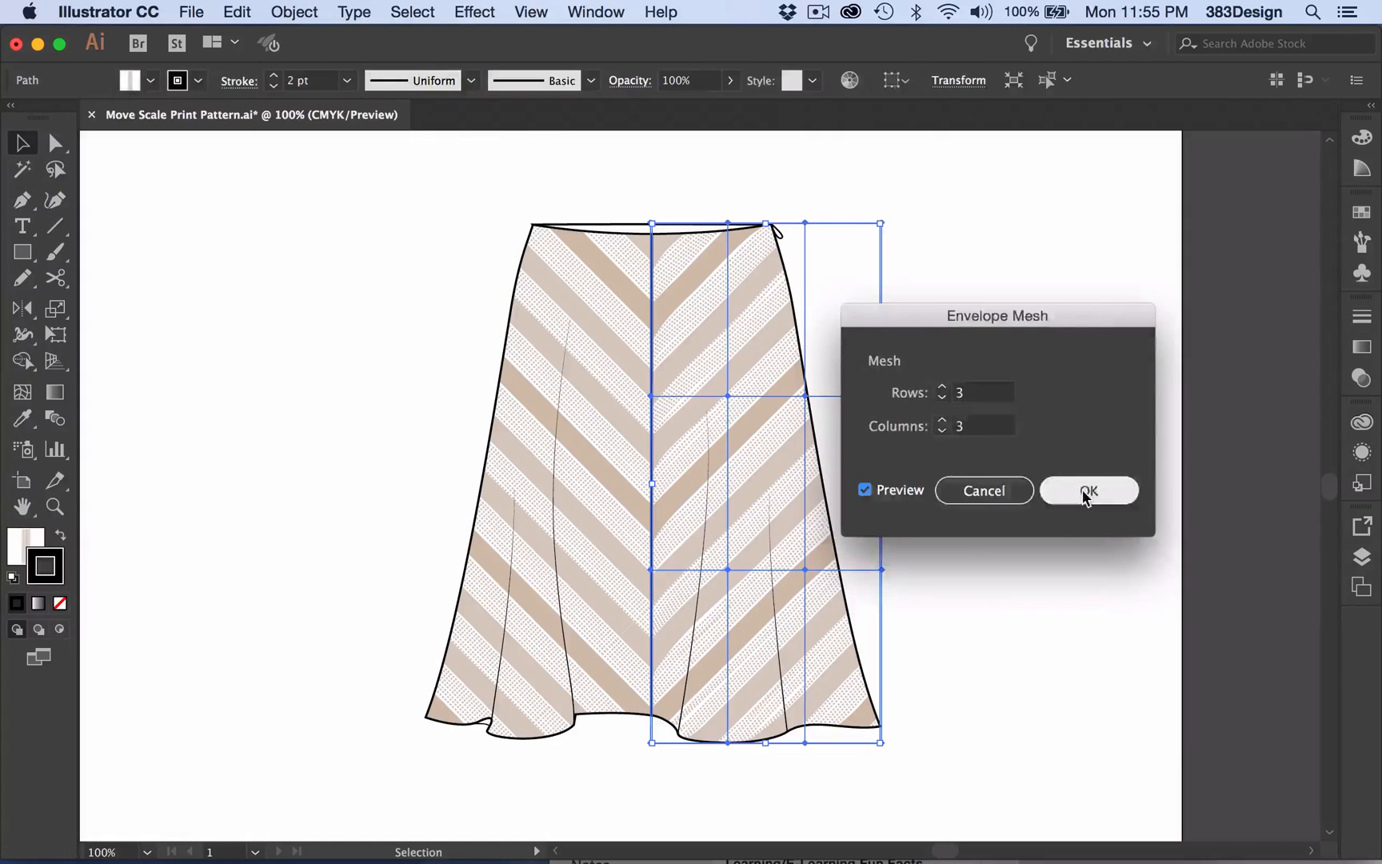
pyautogui.click(1087, 495)
# - Bend the stripes around the folds by moving the upper inner mesh point to about X 8.16, Y 4.69 in and shifting both lower inner points
pyautogui.press('a')
pyautogui.moveTo(728, 395); pyautogui.dragTo(681, 336)
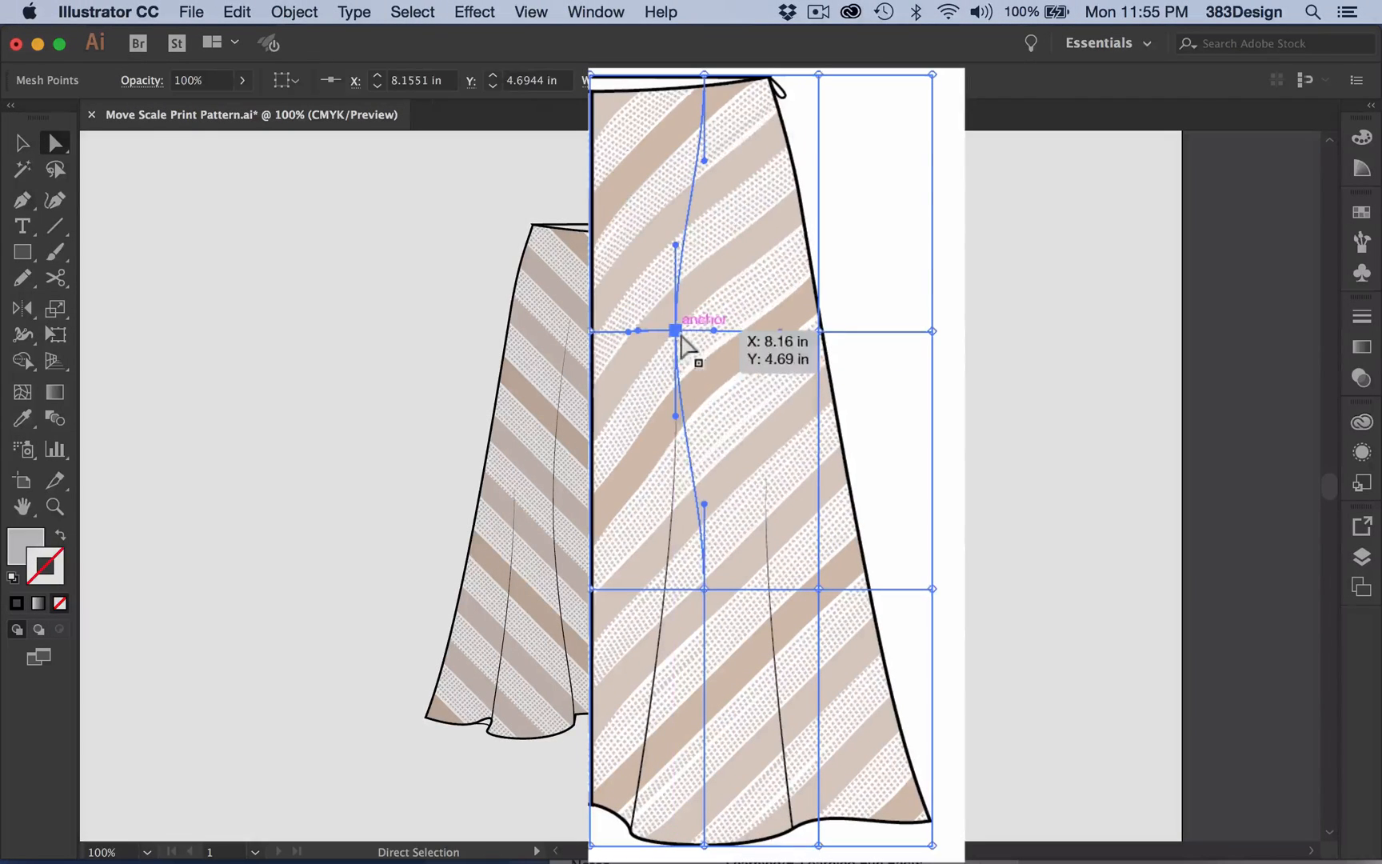
pyautogui.moveTo(705, 590); pyautogui.dragTo(725, 580)
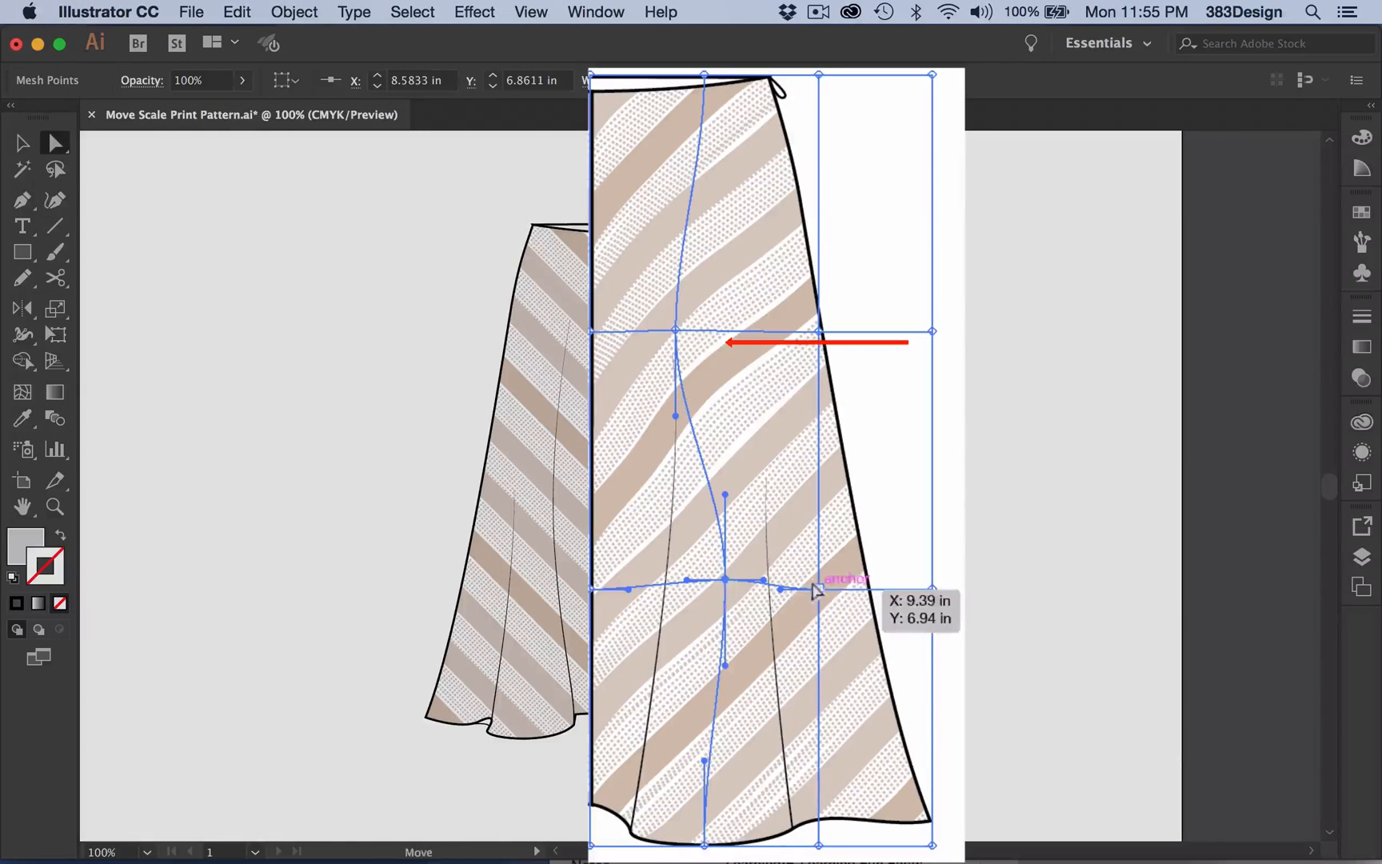
pyautogui.moveTo(816, 590); pyautogui.dragTo(785, 576)
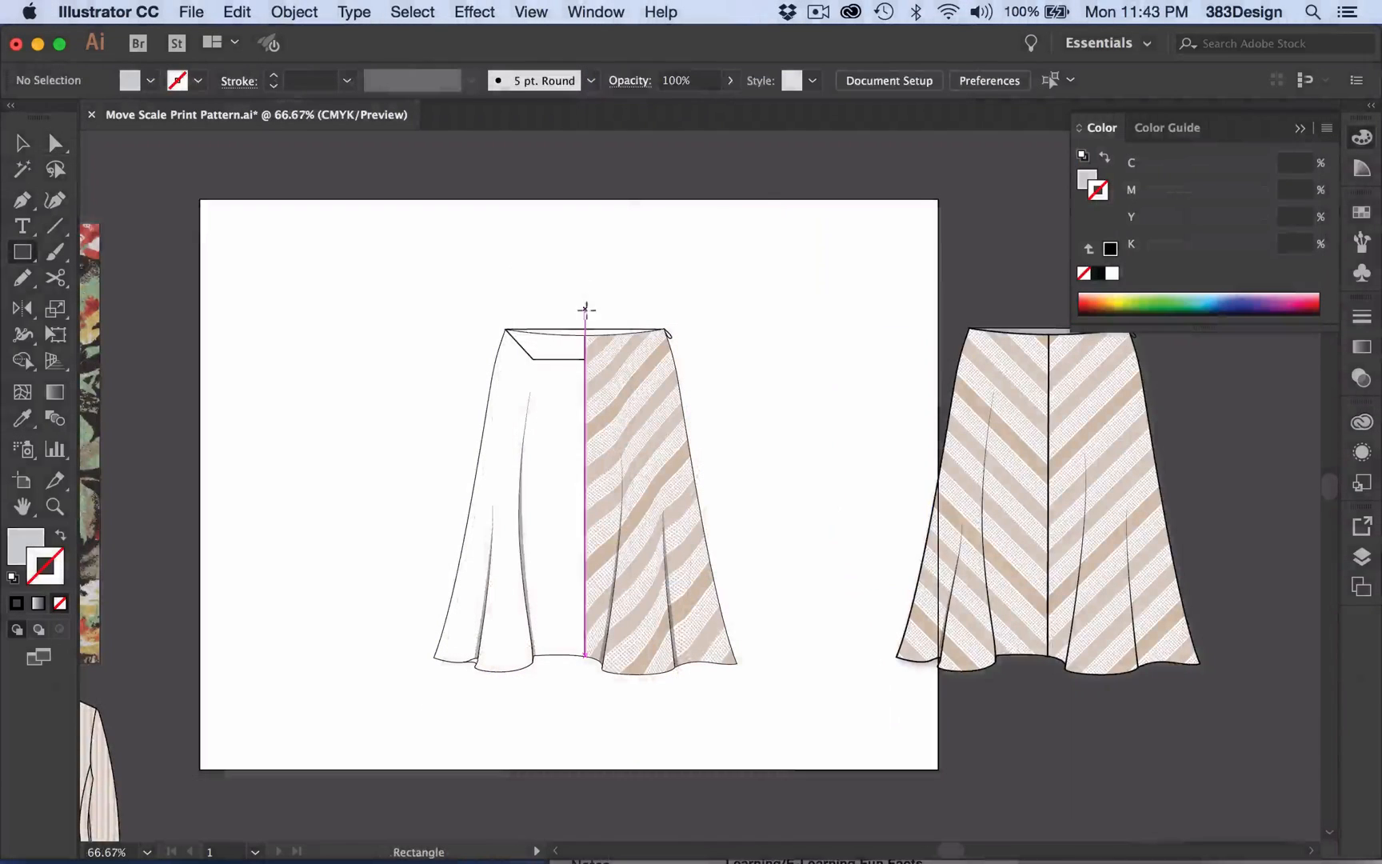
# - Draw a rectangle covering the unfilled left half of the skirt and sample the diagonal stripe pattern from the other skirt's left panel
pyautogui.moveTo(586, 285); pyautogui.dragTo(424, 691)
pyautogui.press('i')
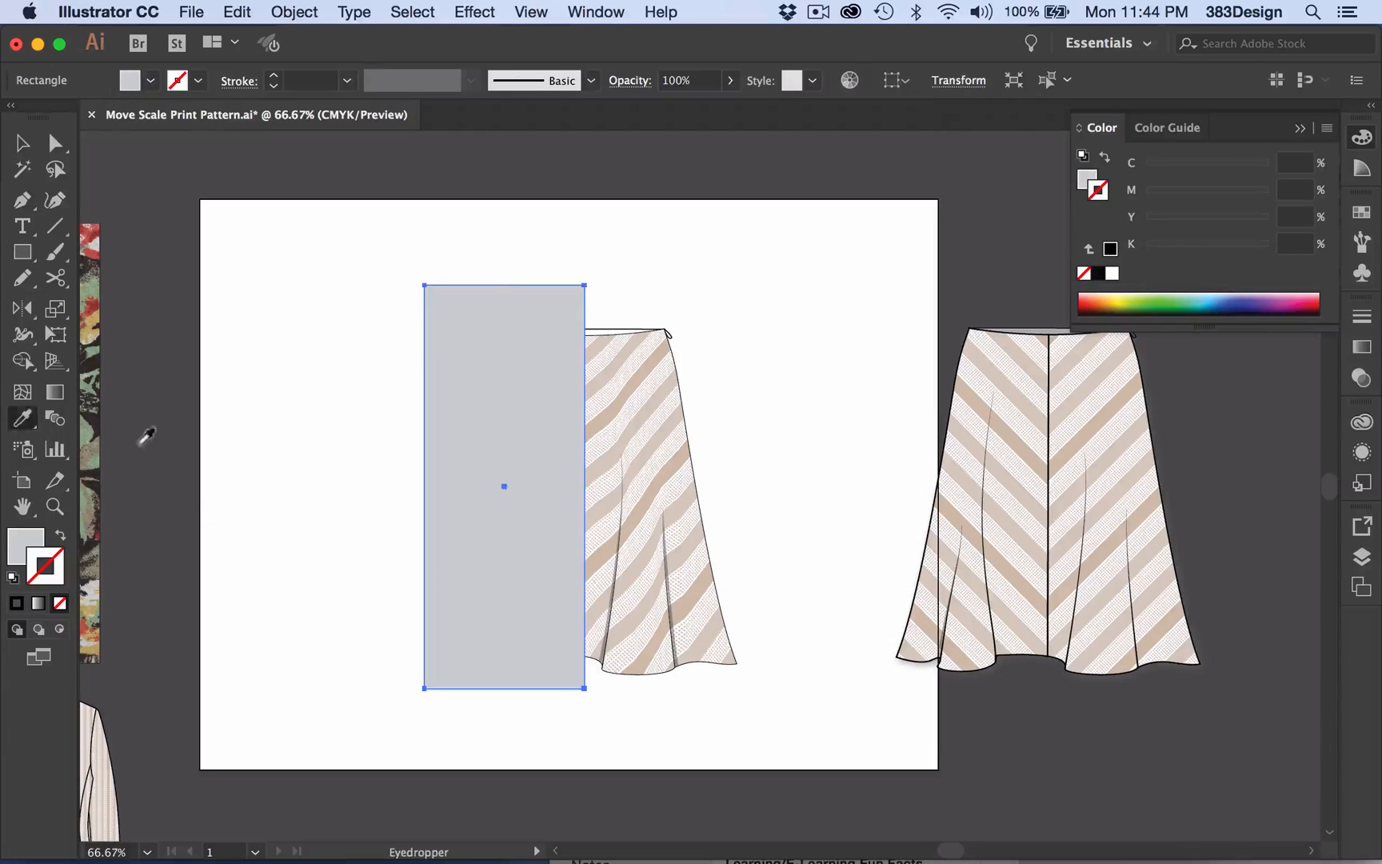
pyautogui.click(1021, 428)
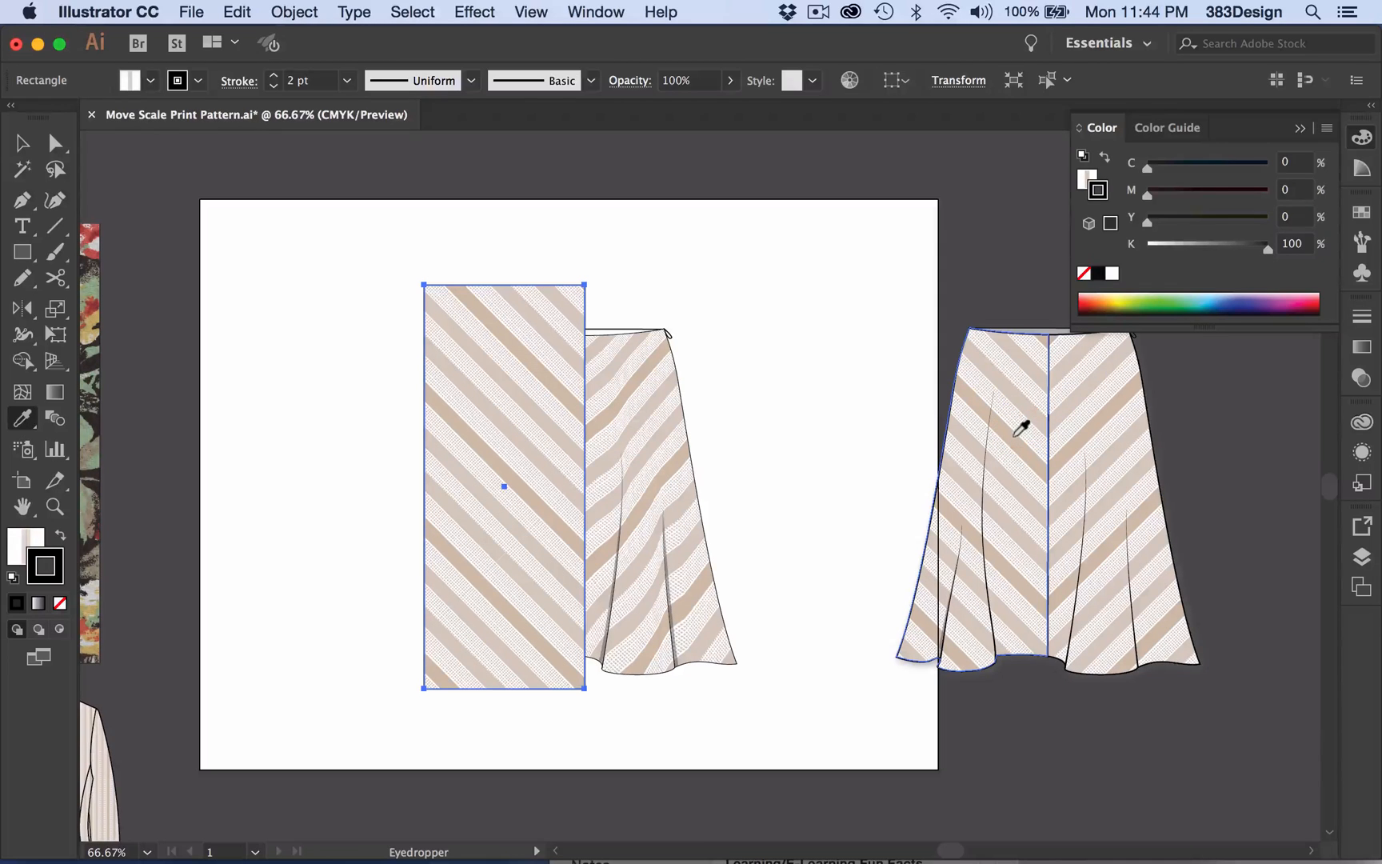
# - Remove the striped rectangle's stroke and rasterize it into a 150 ppi image
pyautogui.click(59, 603)
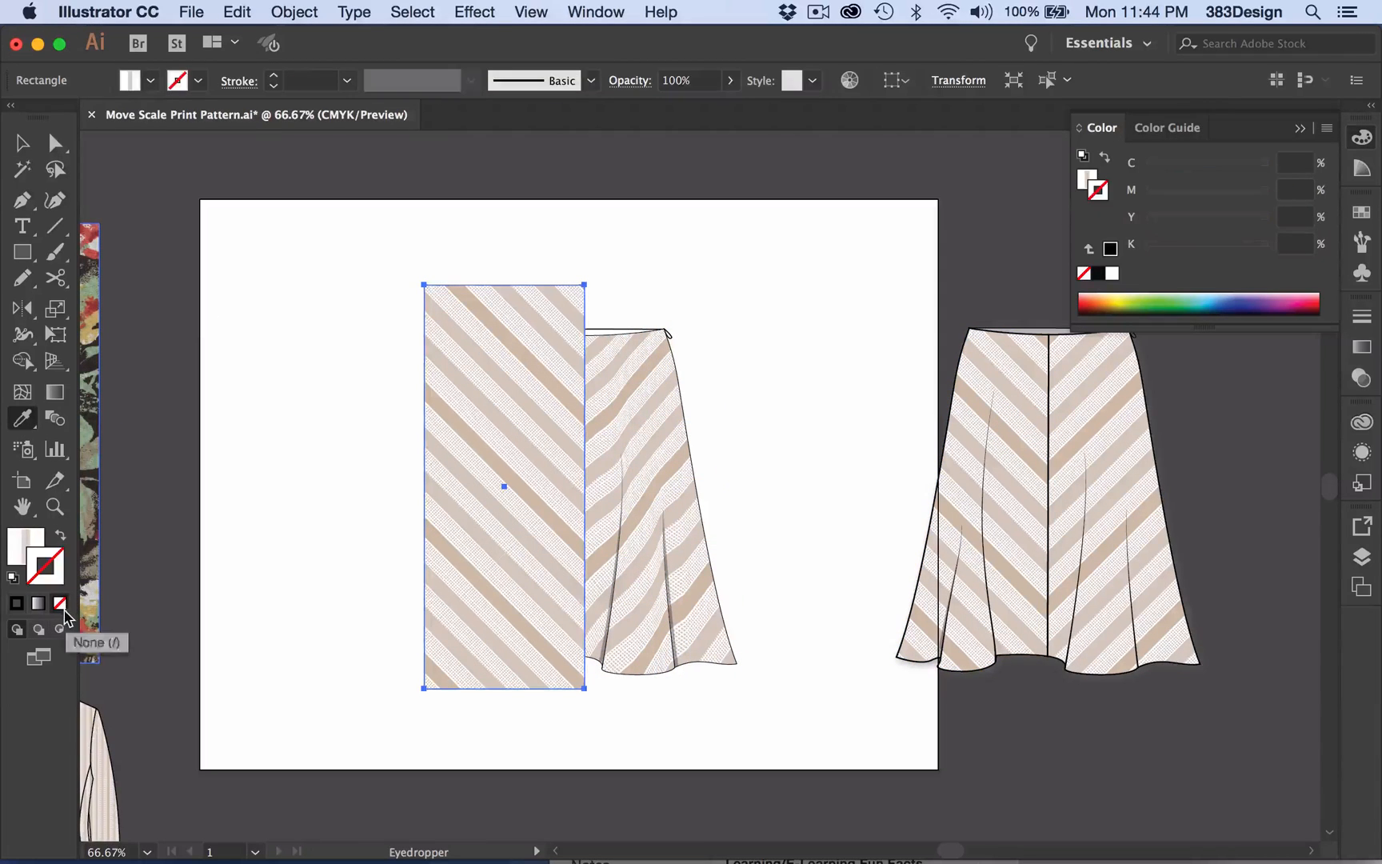
pyautogui.click(297, 12)
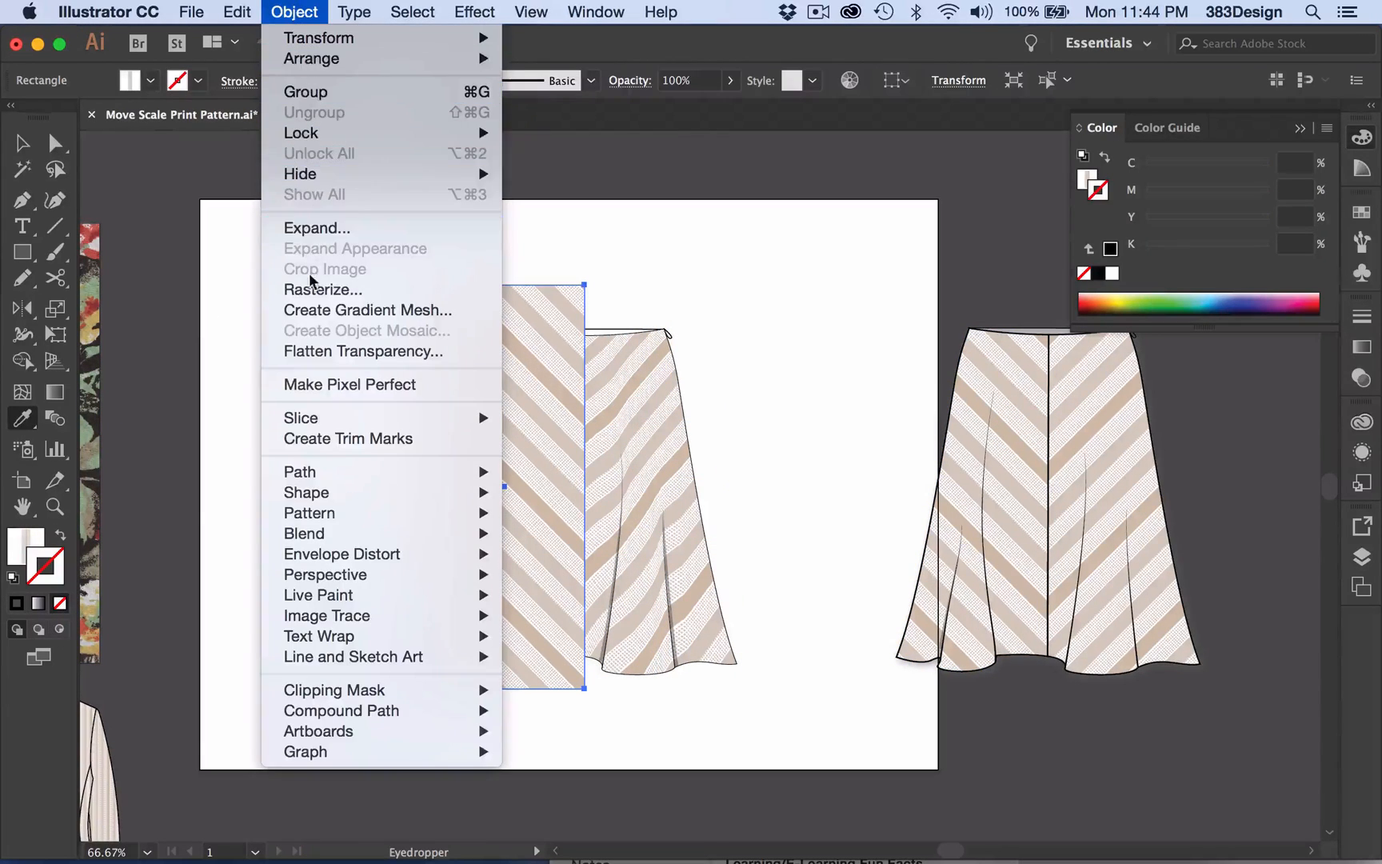
pyautogui.click(312, 295)
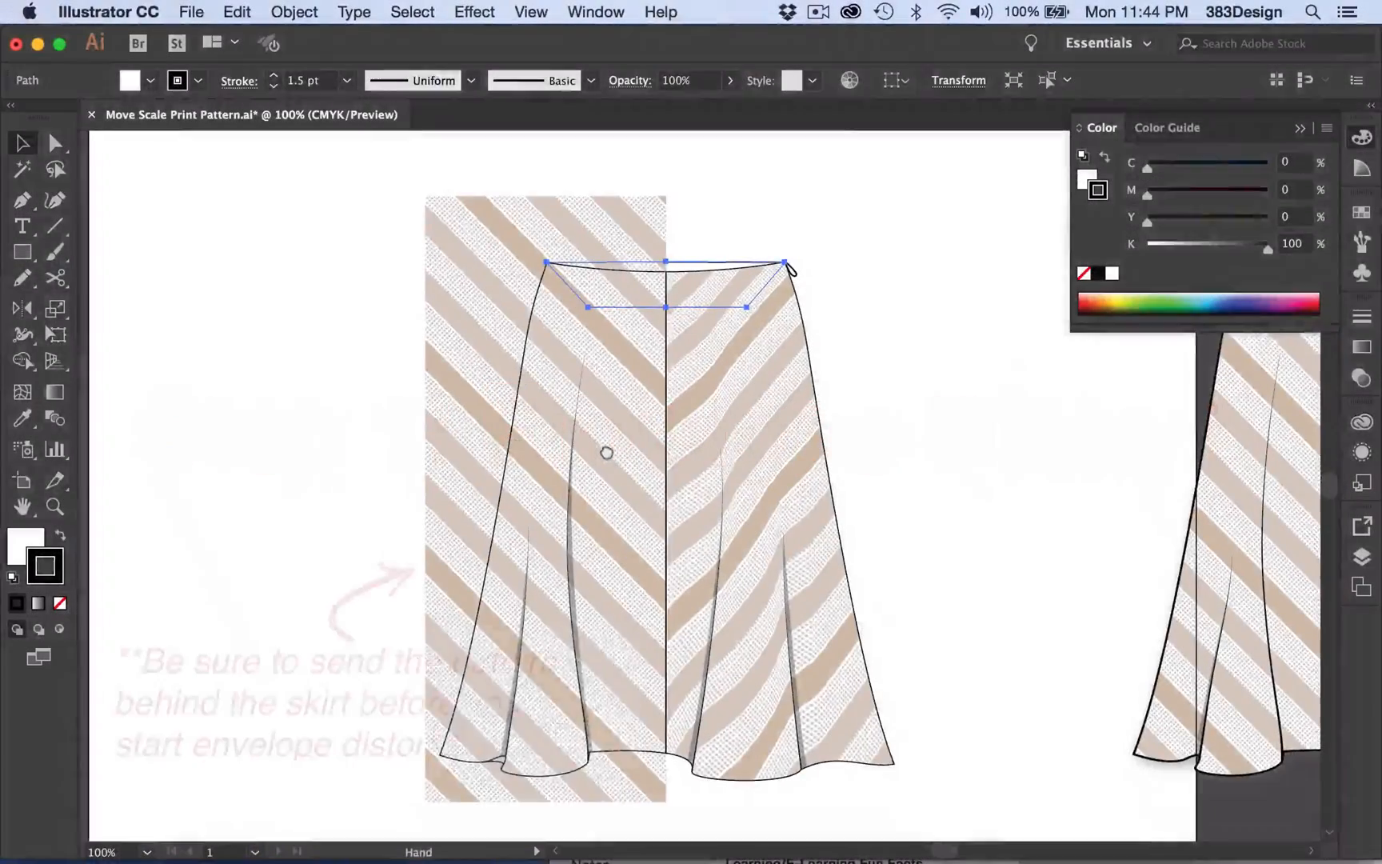
# - Apply an envelope mesh of 3 rows and 3 columns to the rasterized stripe image behind the skirt's left half
pyautogui.click(441, 407)
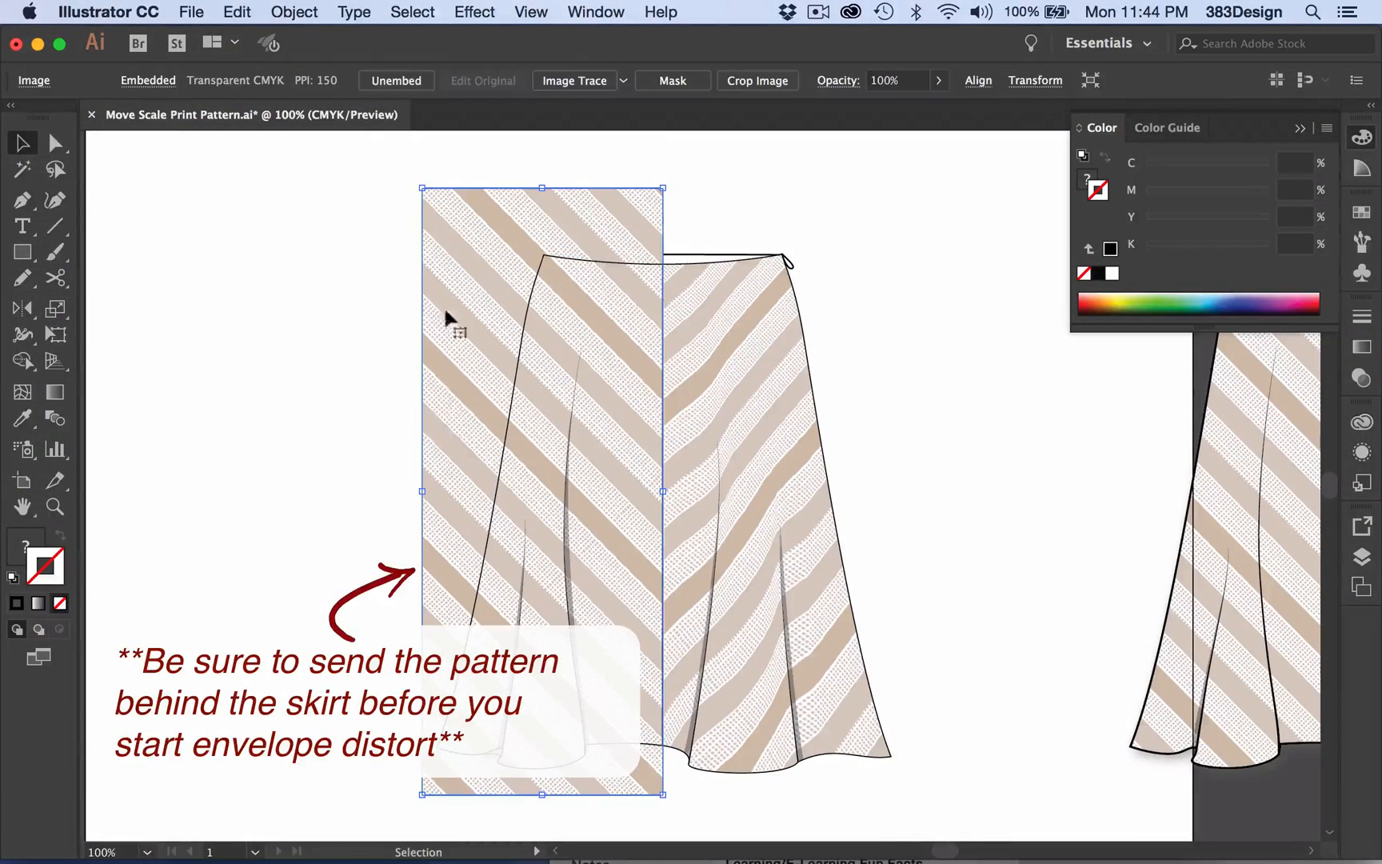
pyautogui.click(300, 14)
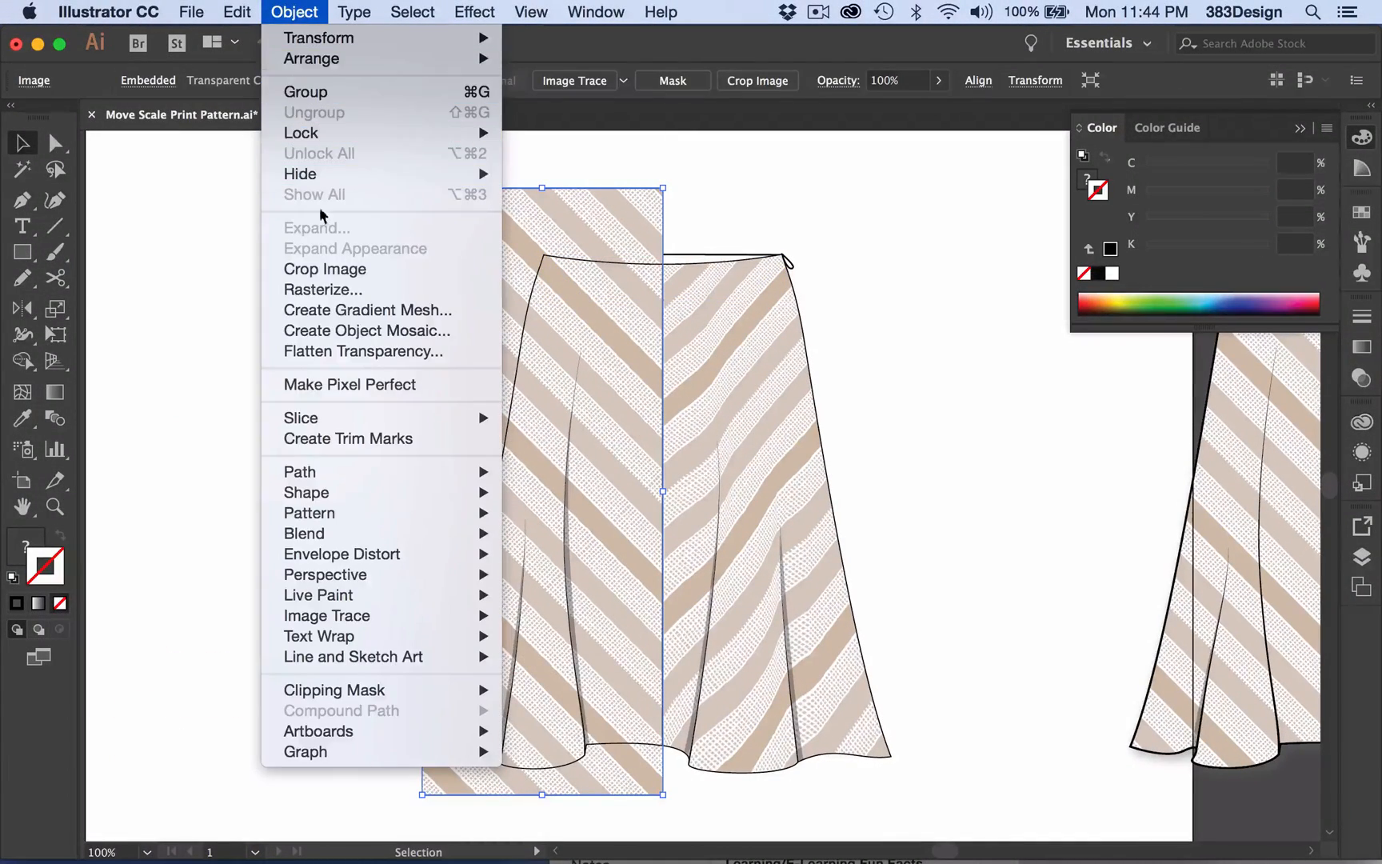
pyautogui.moveTo(345, 556)
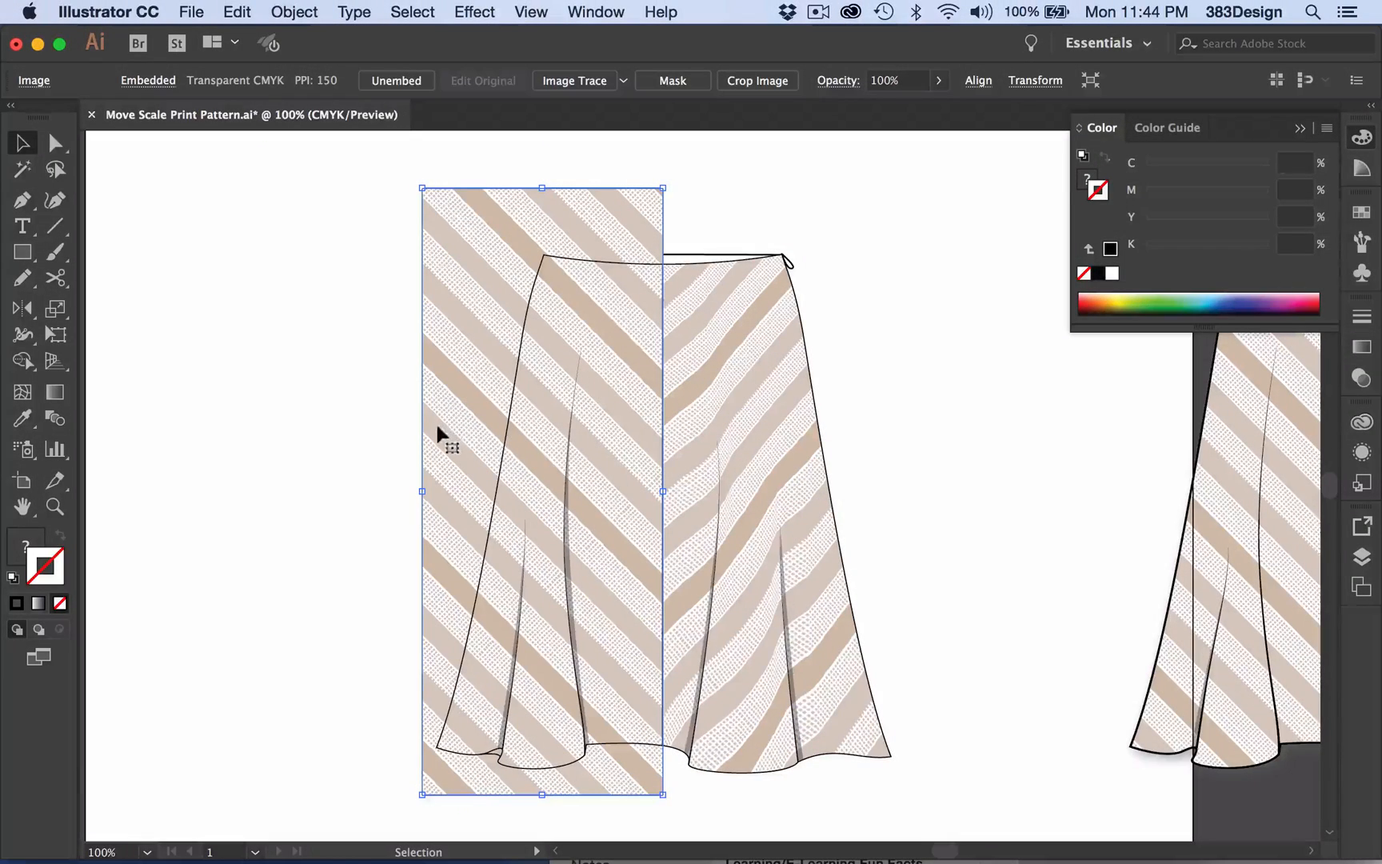
pyautogui.click(294, 12)
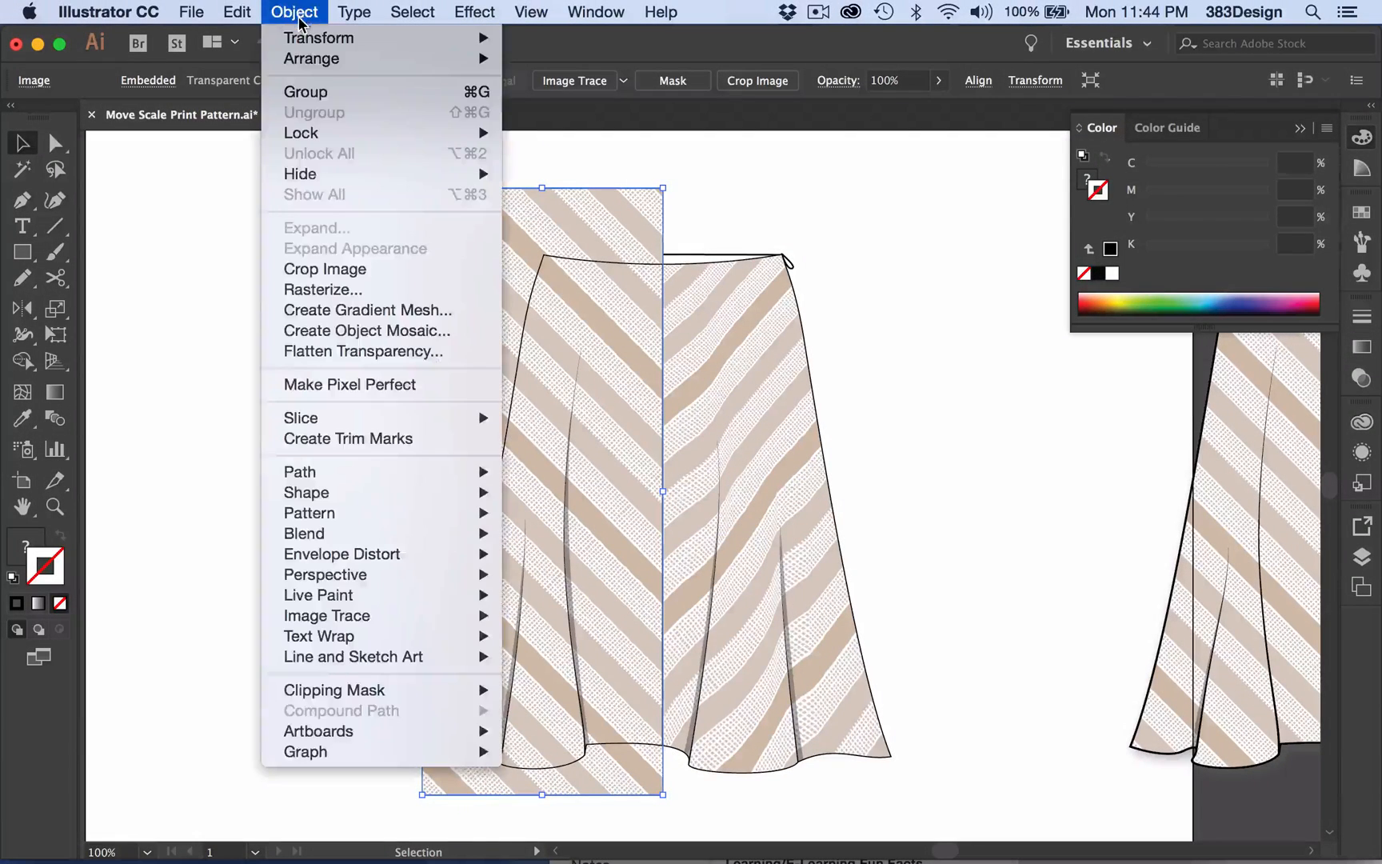
pyautogui.moveTo(346, 558)
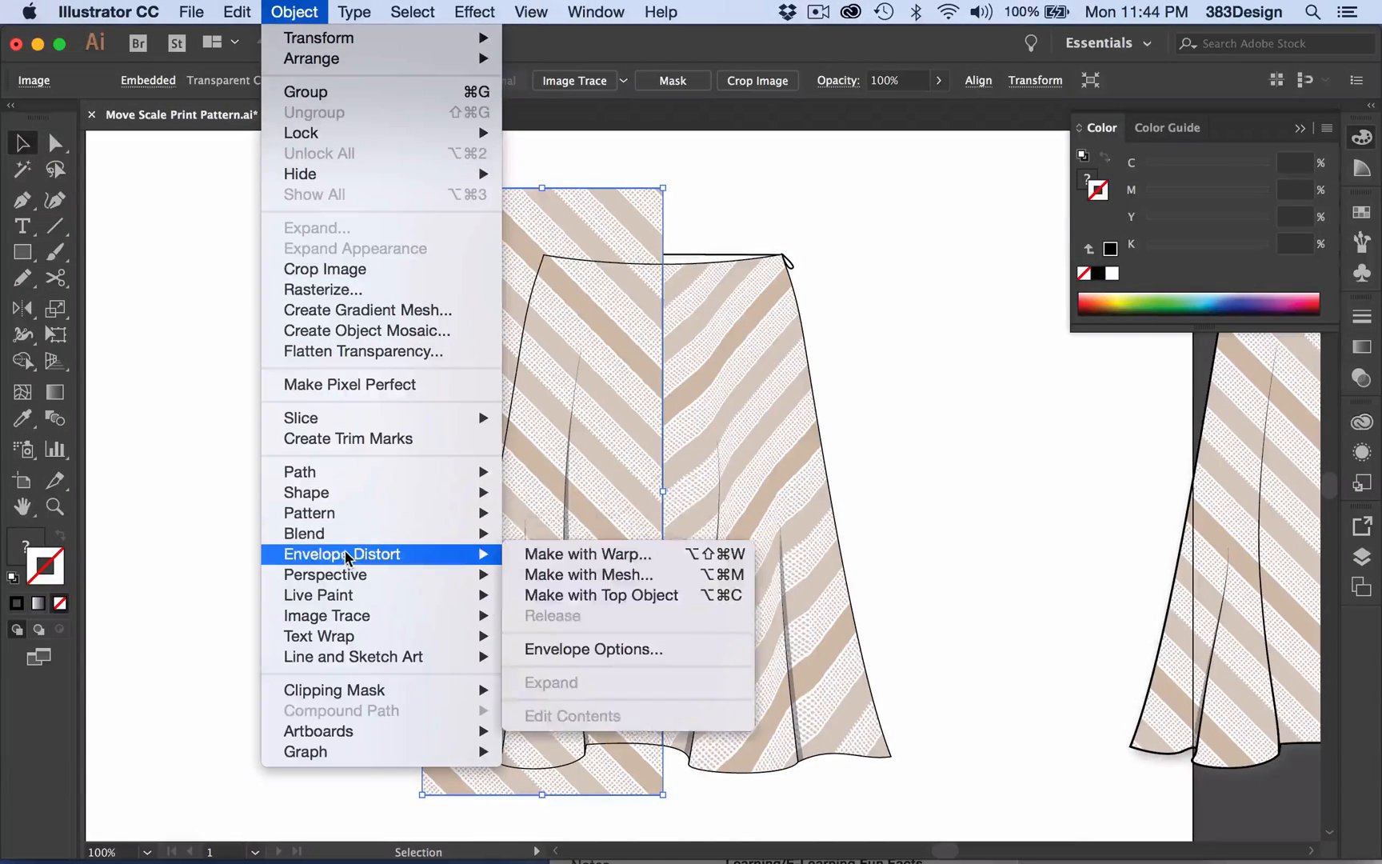
pyautogui.click(558, 576)
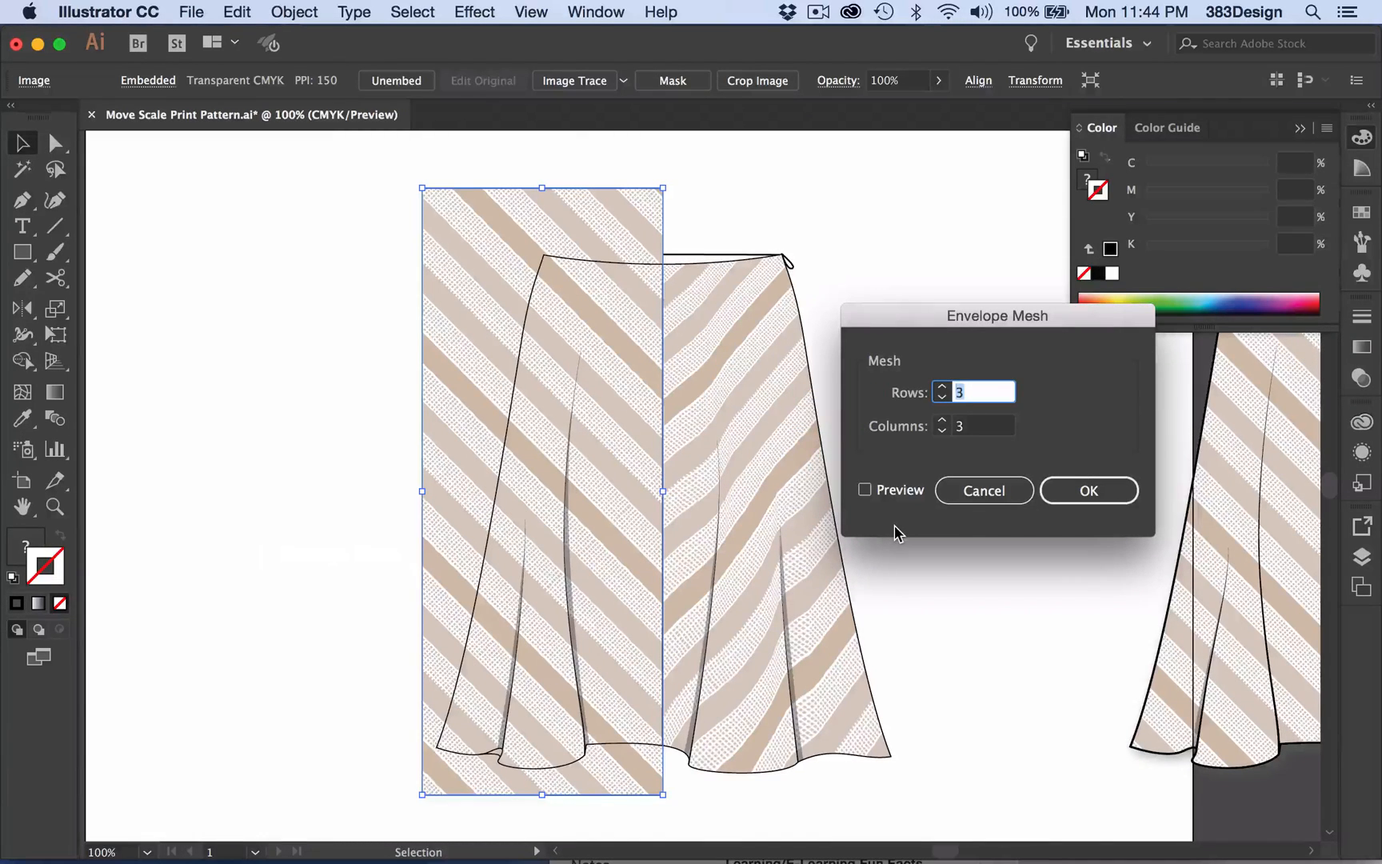
pyautogui.click(865, 491)
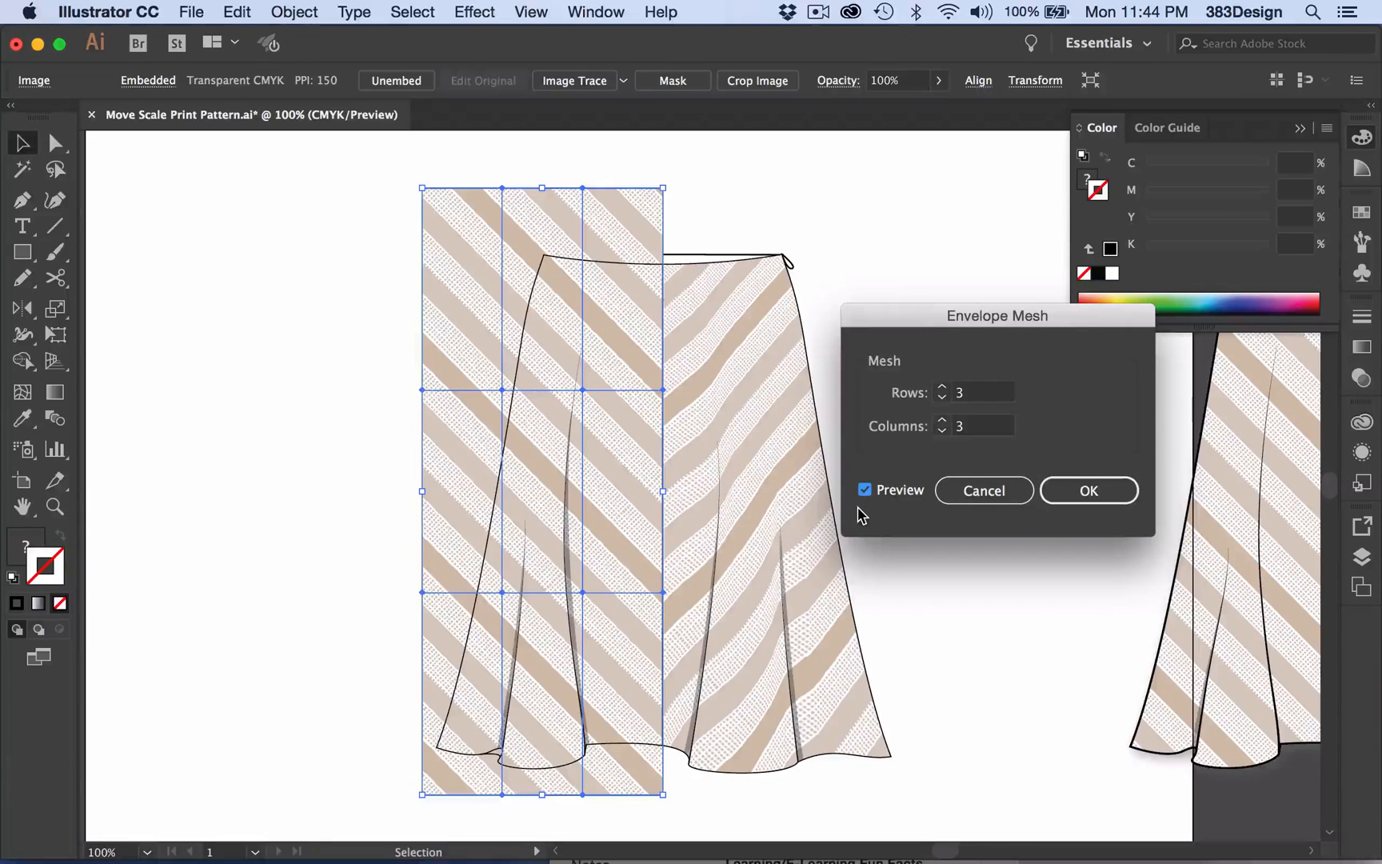
pyautogui.click(1078, 490)
pyautogui.click(1087, 494)
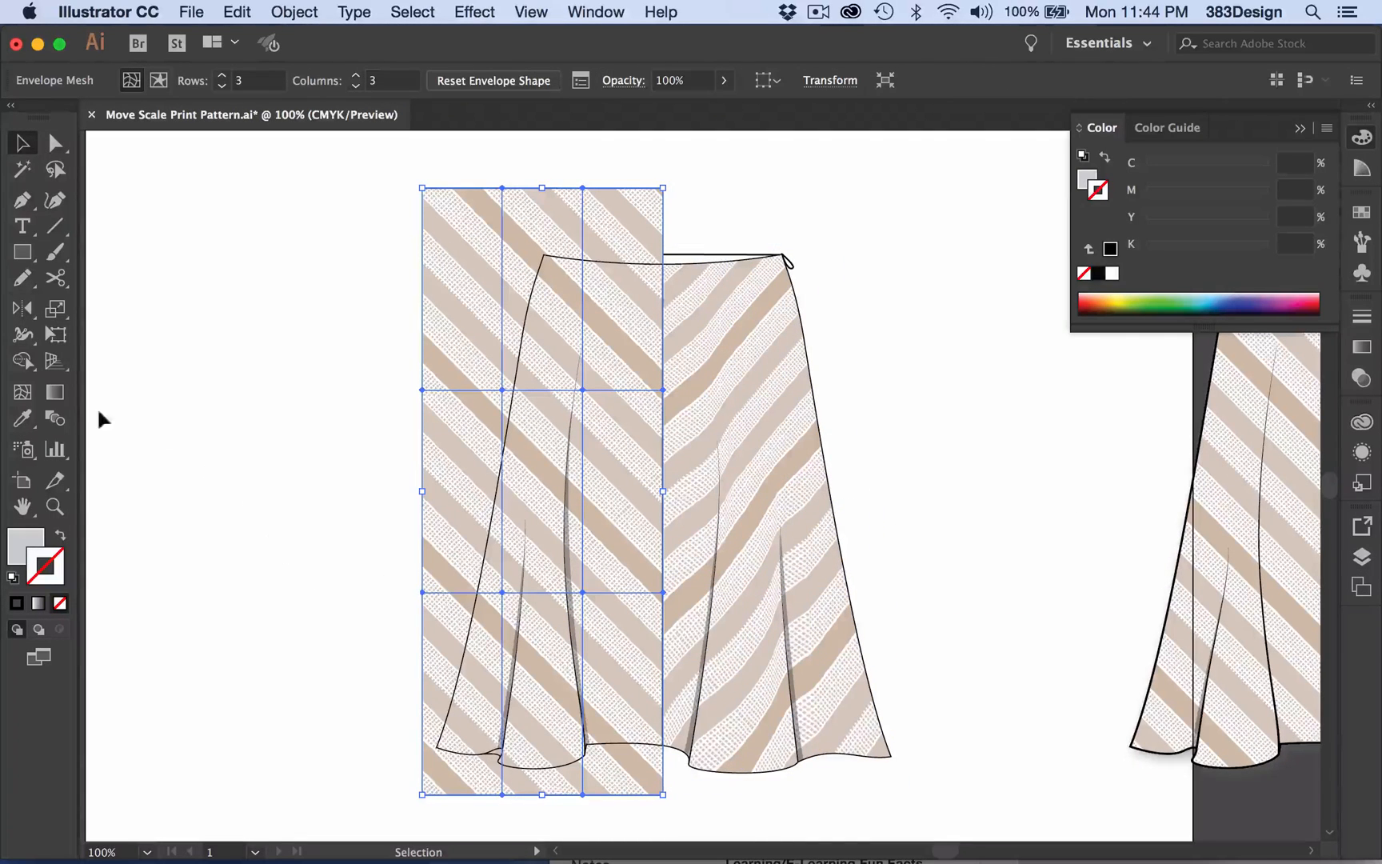
# - Use Free Distort to pull the mesh's upper-left corner inward, and move the striped image down so its top sits just above the waistline
pyautogui.moveTo(55, 334); pyautogui.dragTo(196, 323)
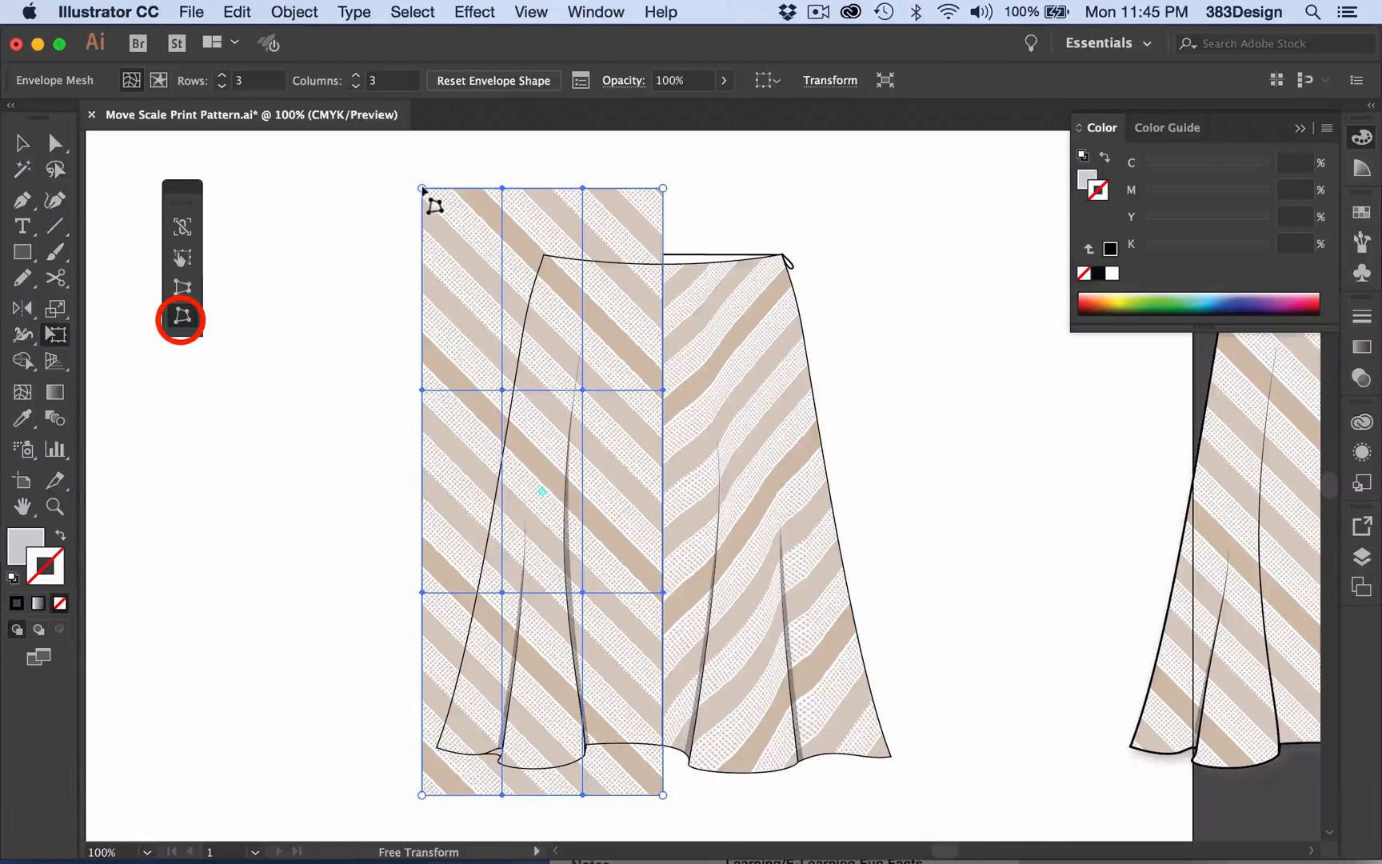
pyautogui.moveTo(422, 189); pyautogui.dragTo(469, 194)
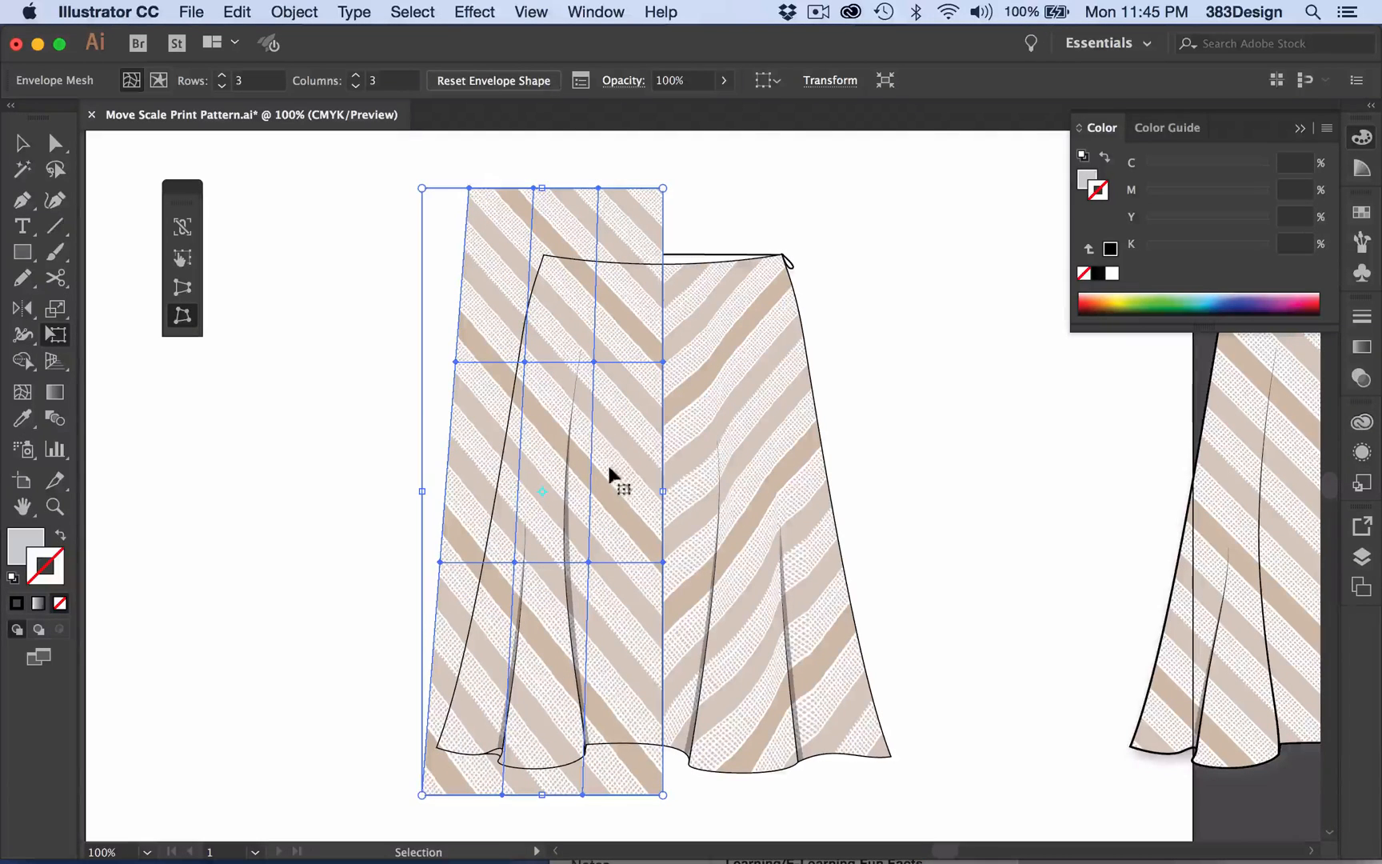
pyautogui.moveTo(607, 471); pyautogui.dragTo(608, 541)
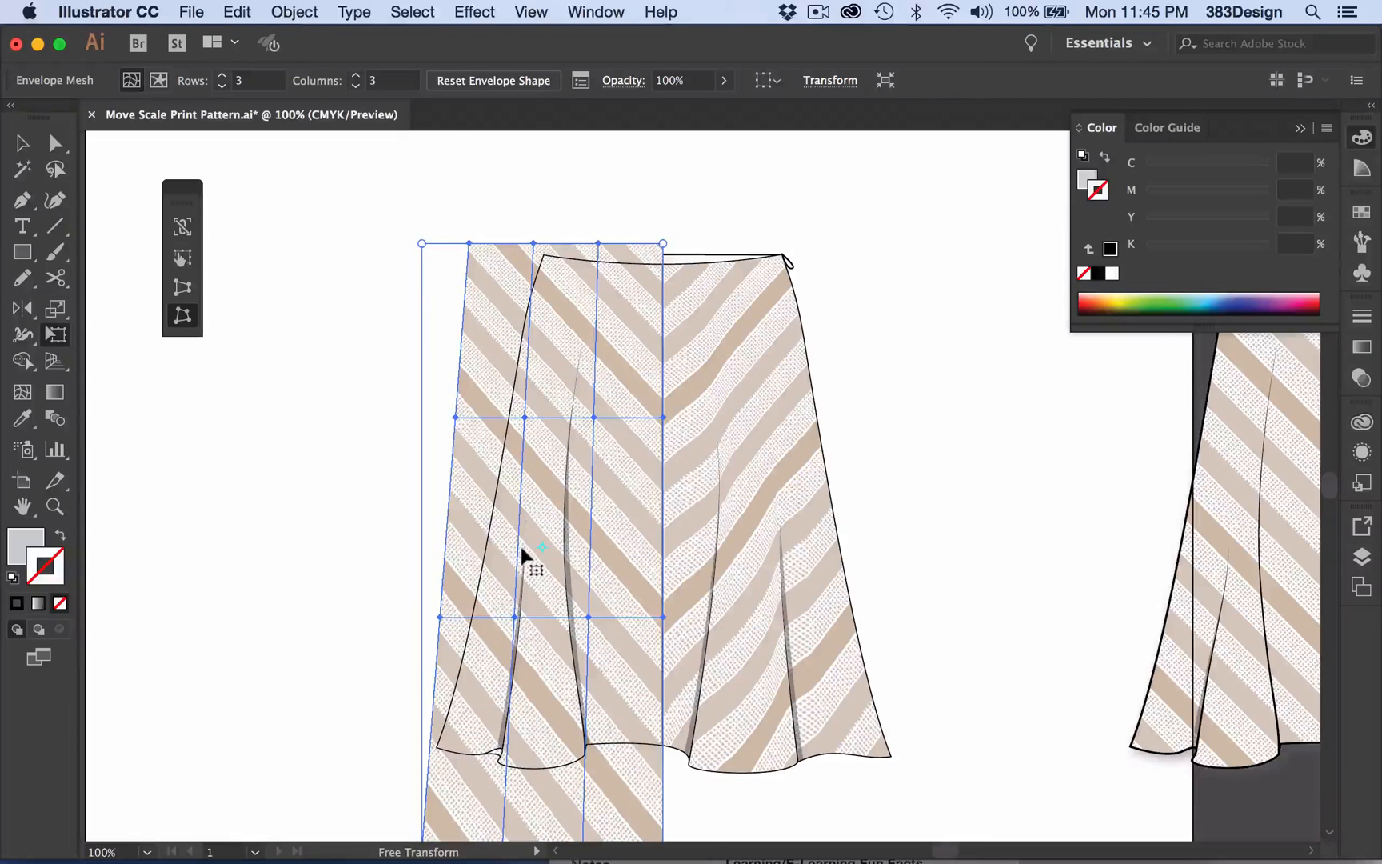
pyautogui.scroll(-3, 471, 608)
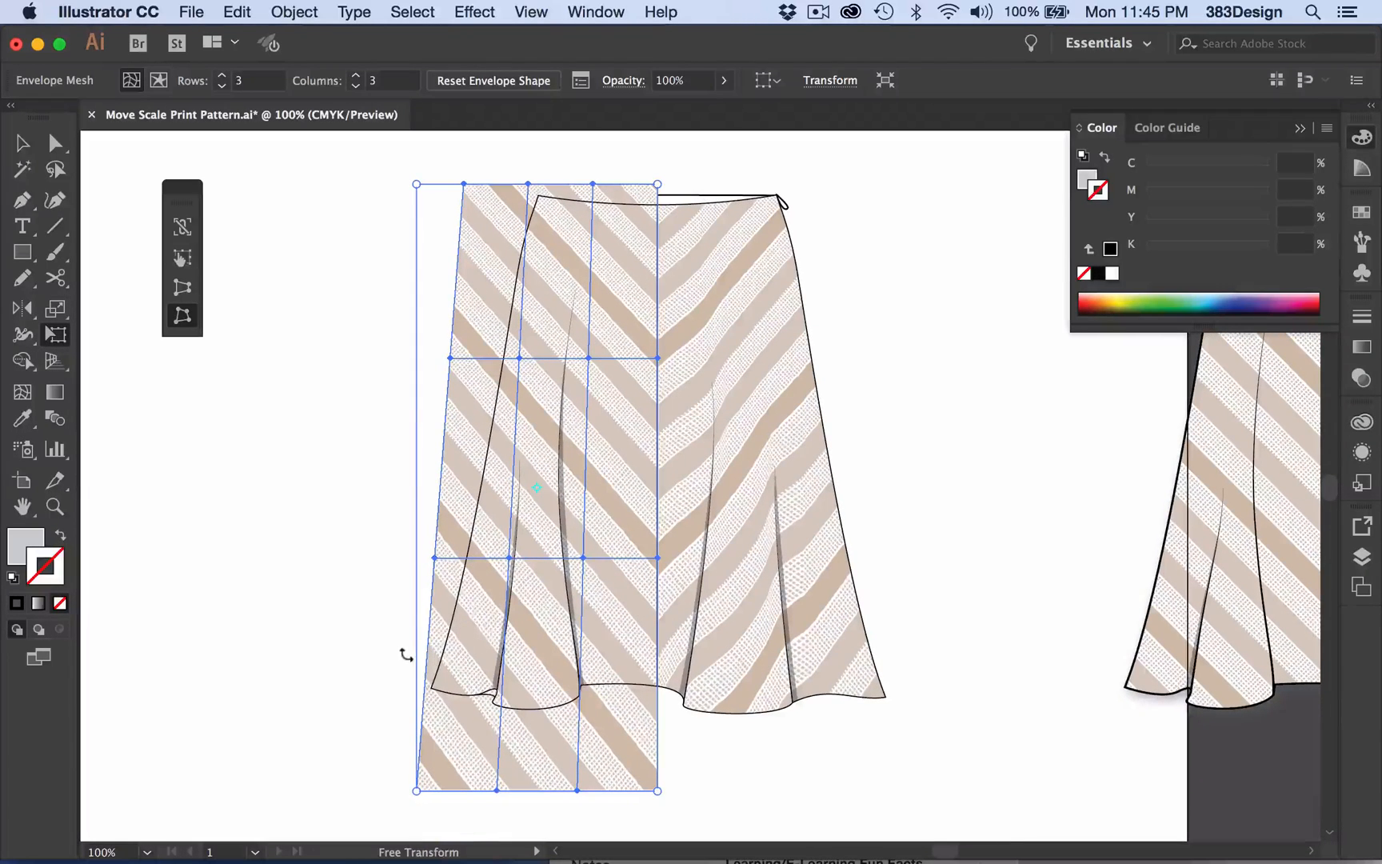
# - Directly select the lower inner mesh point beside the longer fold on the skirt's left half
pyautogui.click(55, 142)
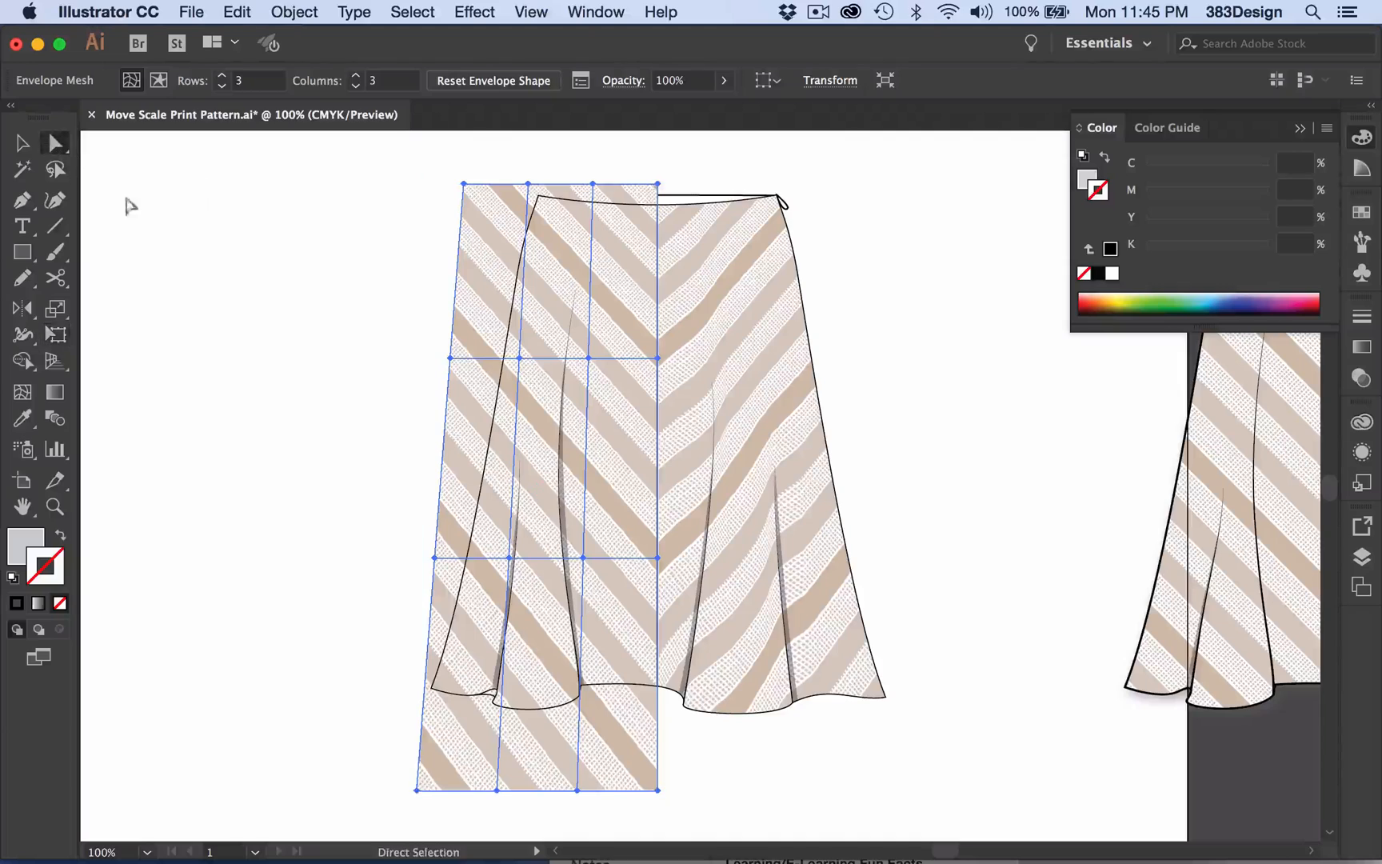
pyautogui.click(324, 346)
pyautogui.keyDown('super'); pyautogui.click(648, 535); pyautogui.keyUp('super')
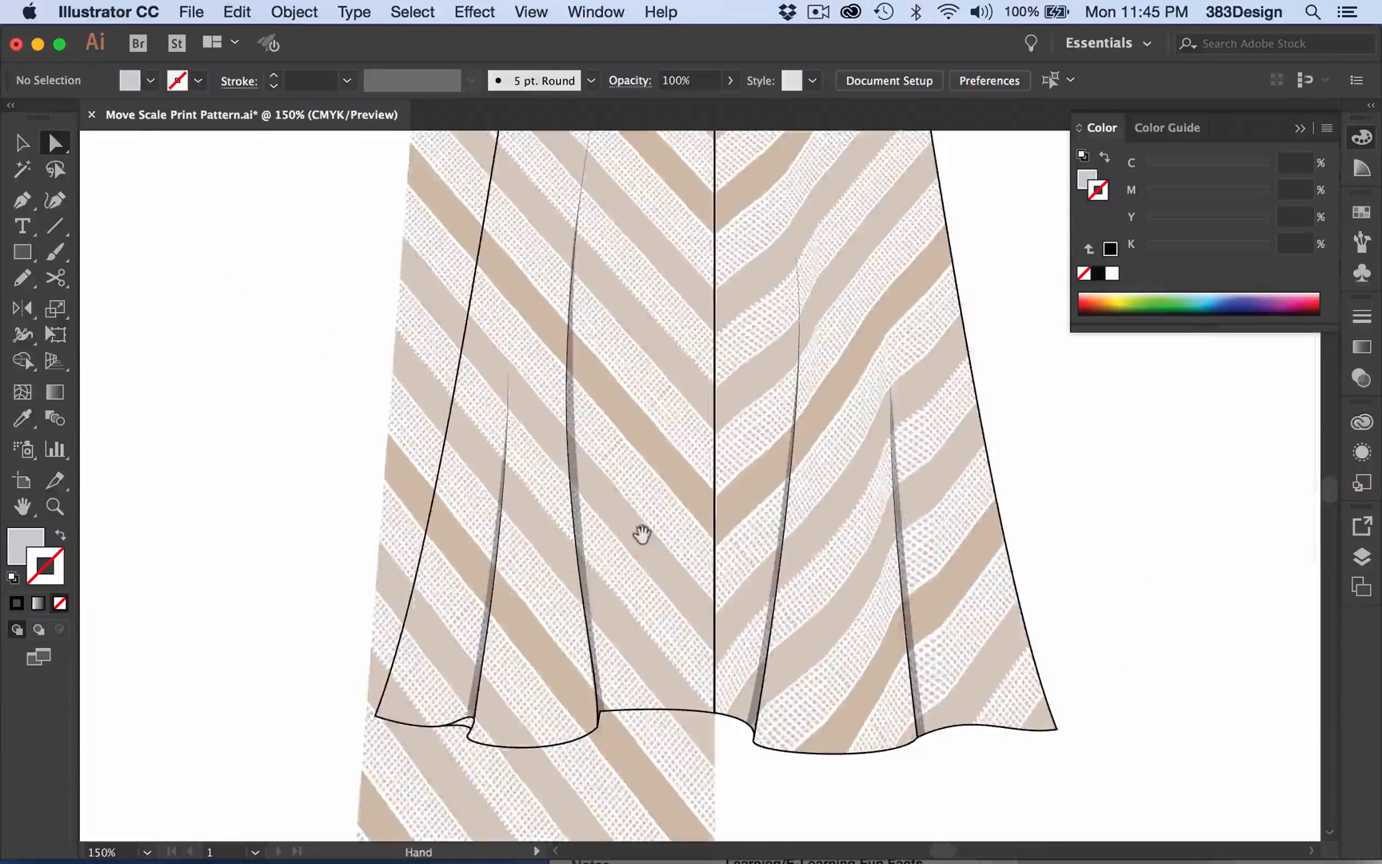
pyautogui.moveTo(653, 481); pyautogui.dragTo(650, 521)
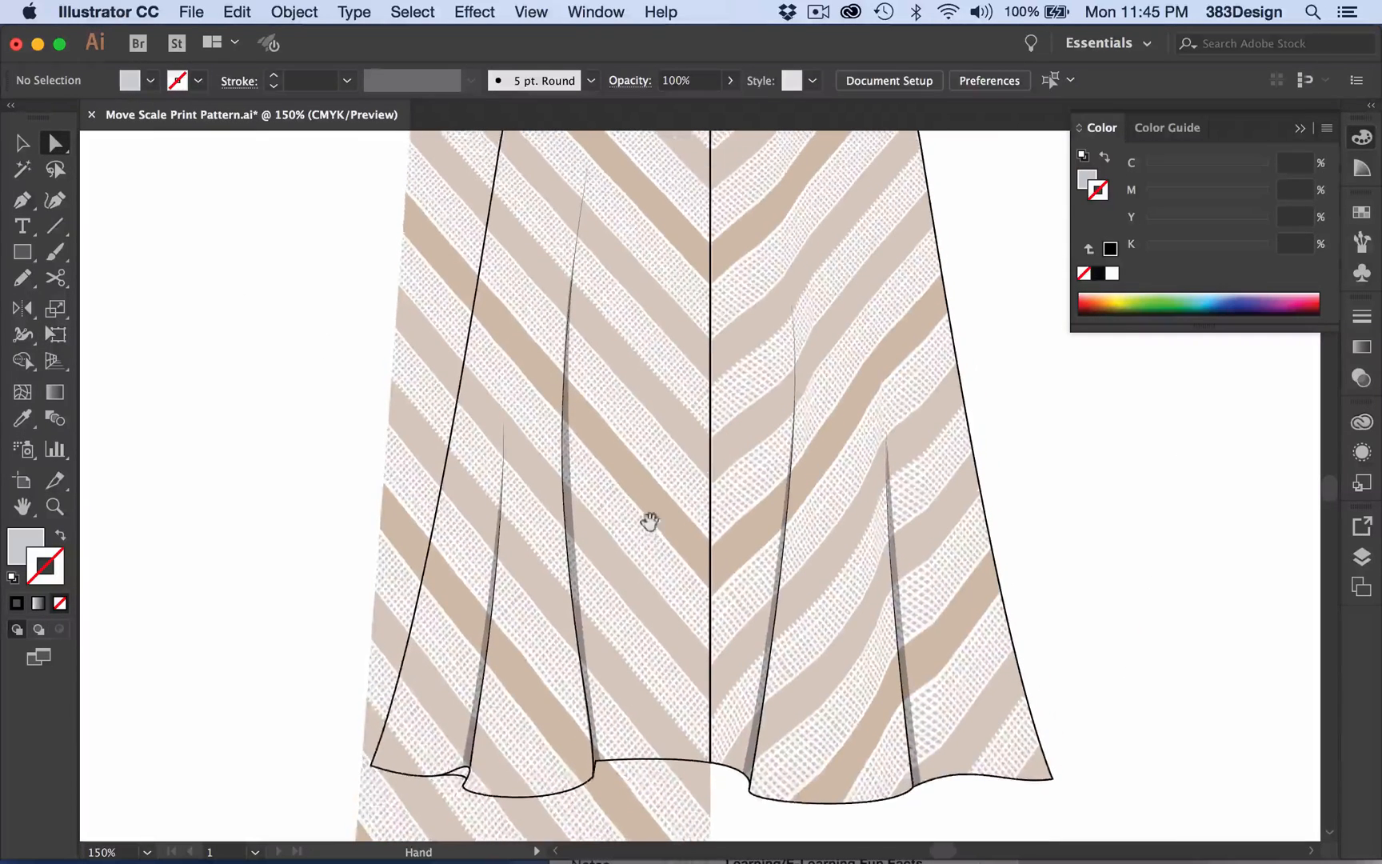
pyautogui.click(600, 572)
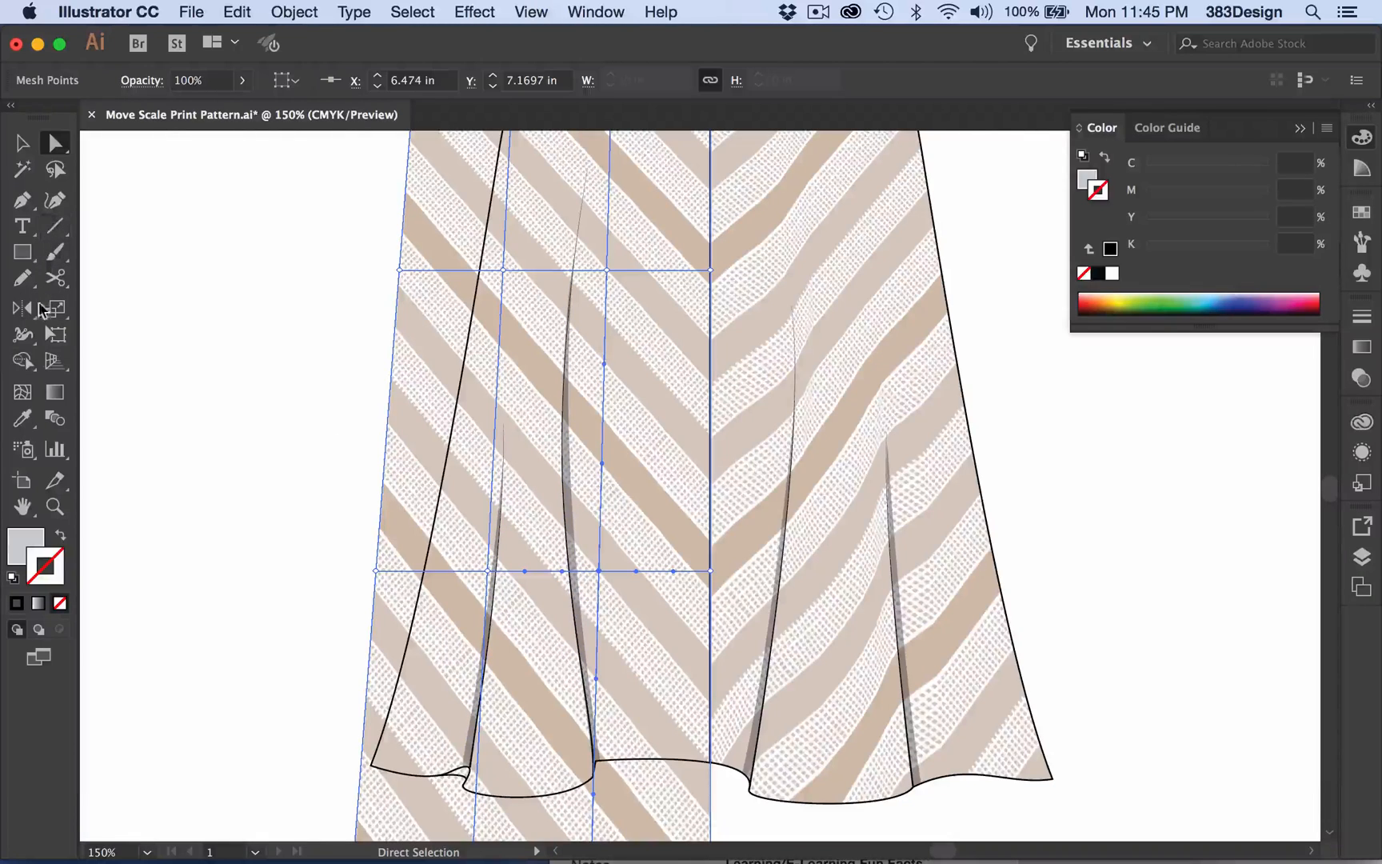
# - Add a mesh row and column below the hem at about X 6.29 in, Y 9.75 in with the Mesh tool
pyautogui.click(23, 392)
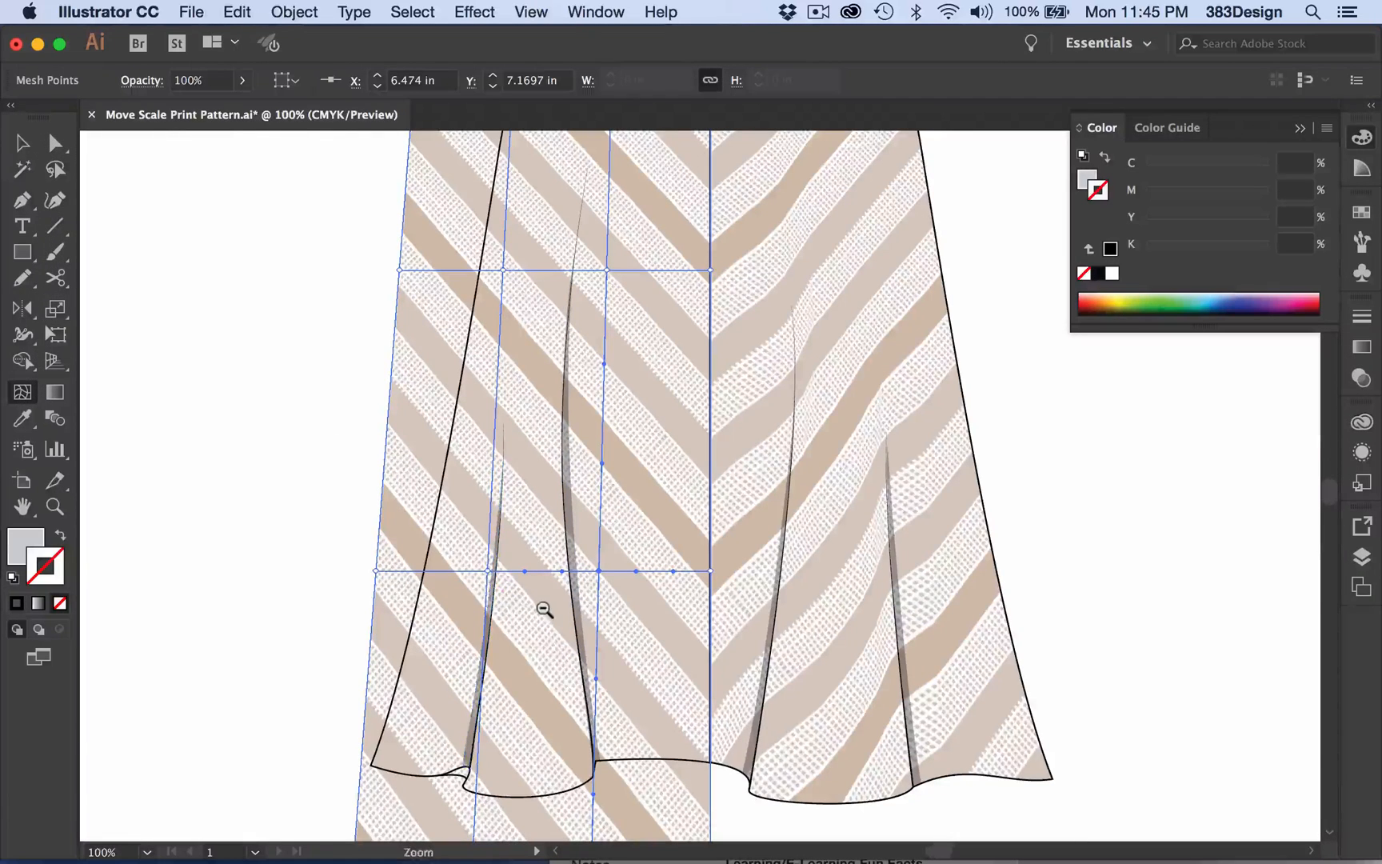
pyautogui.keyDown('alt'); pyautogui.keyDown('super'); pyautogui.click(543, 609); pyautogui.keyUp('super'); pyautogui.keyUp('alt')
pyautogui.moveTo(630, 565); pyautogui.dragTo(534, 633)
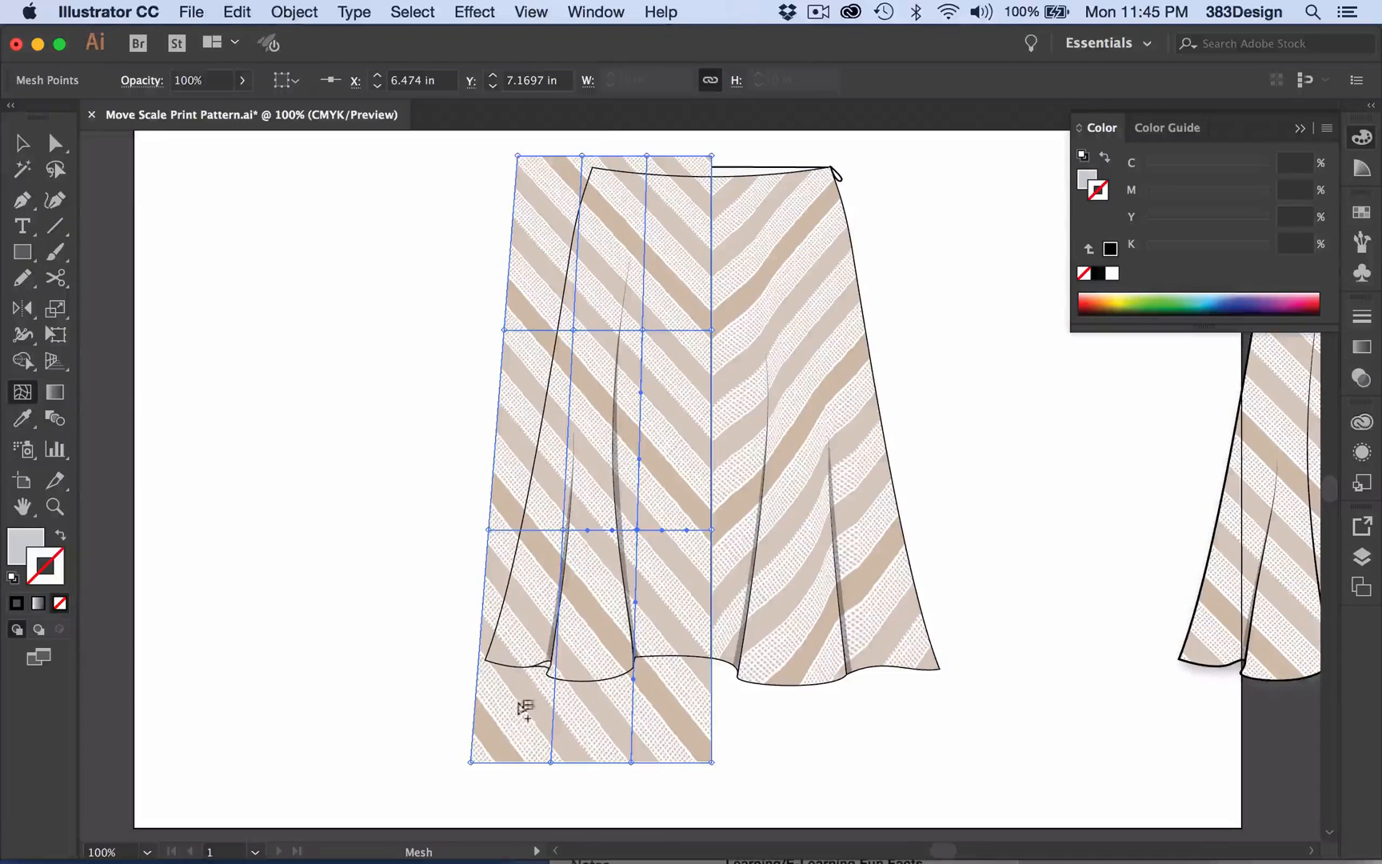
pyautogui.click(624, 731)
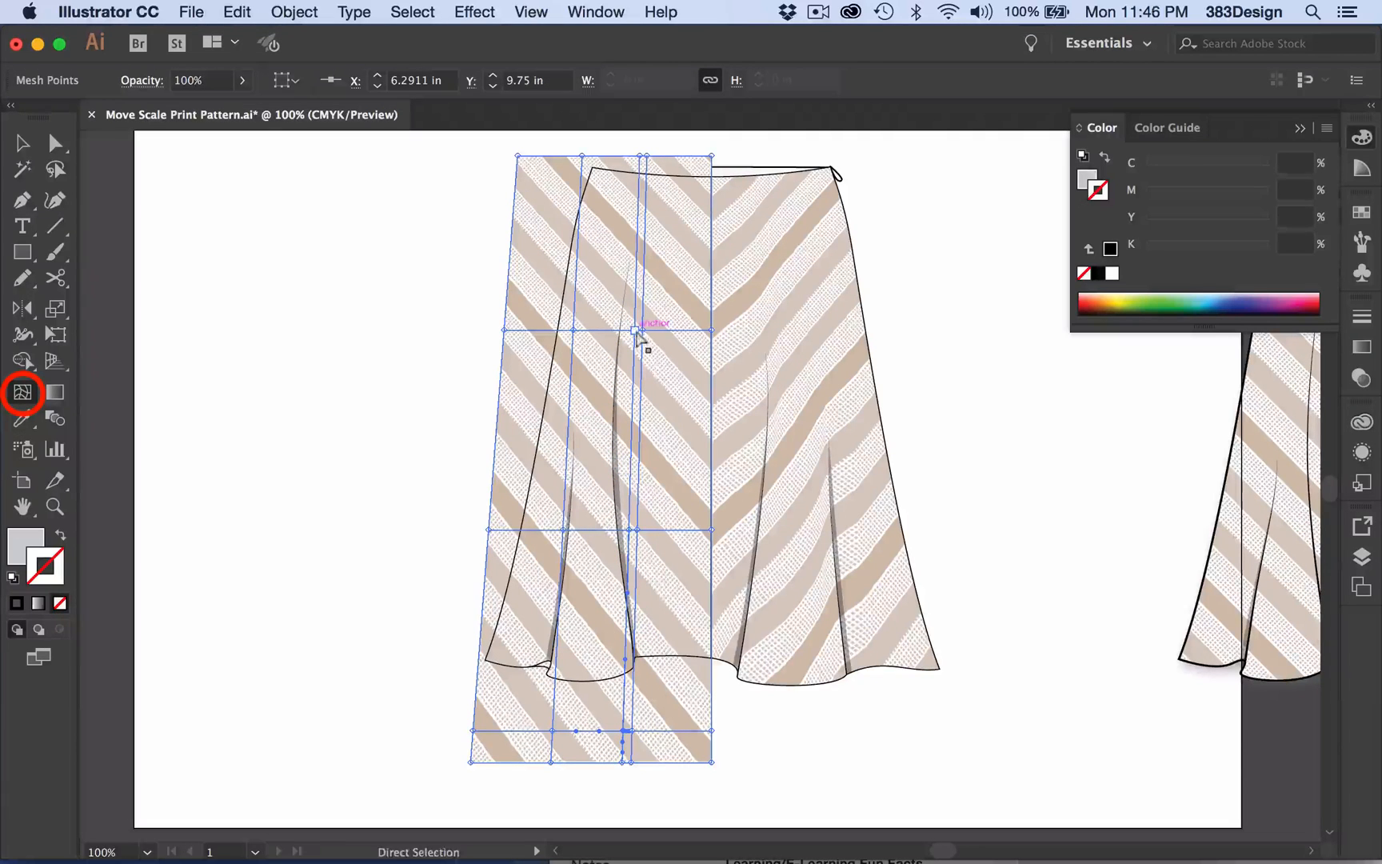
pyautogui.moveTo(641, 329); pyautogui.dragTo(623, 334)
pyautogui.press('super+z')
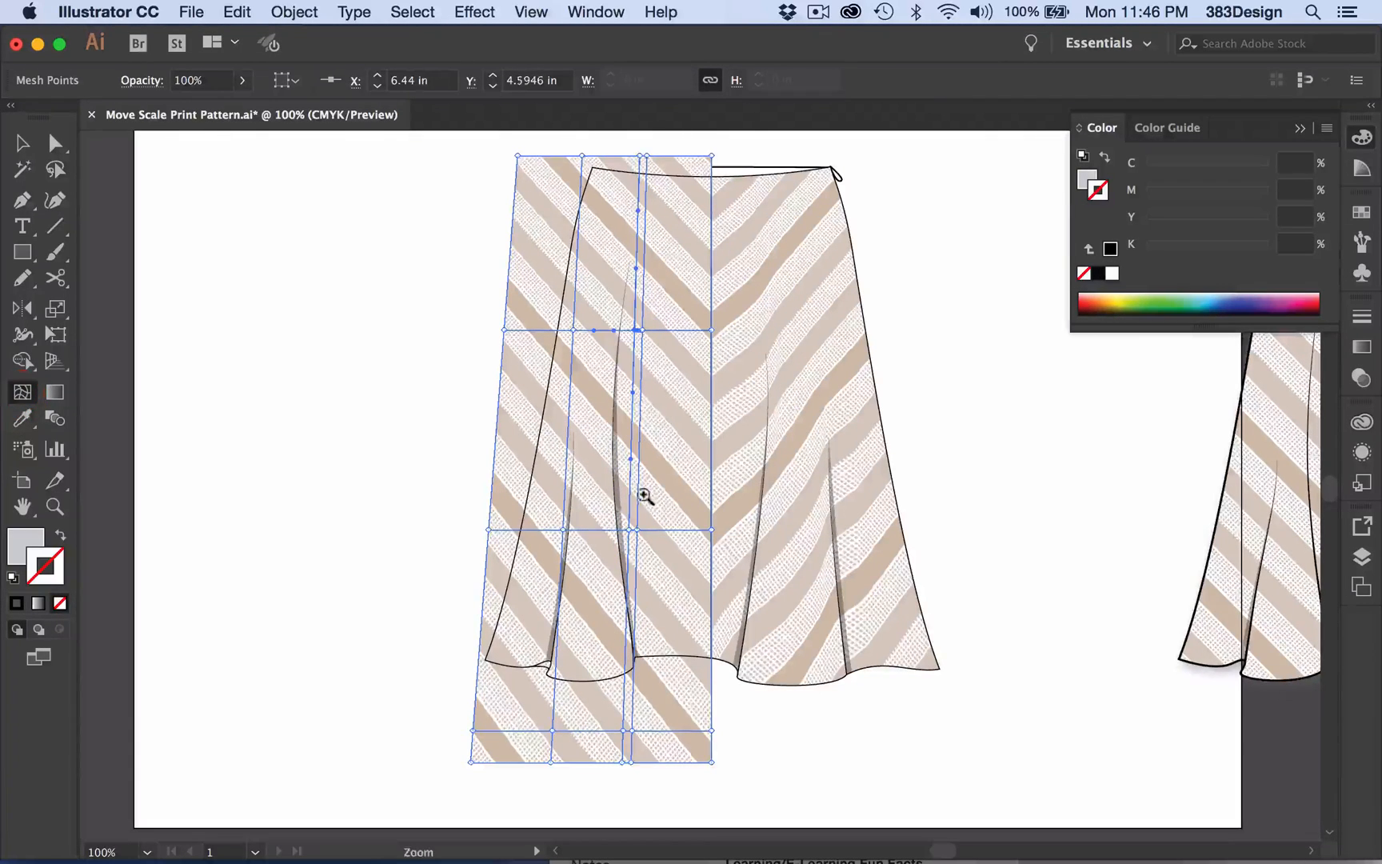
# - Add a mesh row at about Y 5.71 in and move the three inner mesh points left toward the skirt's longer fold
pyautogui.keyDown('super'); pyautogui.click(644, 494); pyautogui.keyUp('super')
pyautogui.click(685, 370)
pyautogui.moveTo(680, 537); pyautogui.dragTo(663, 541)
pyautogui.moveTo(684, 370); pyautogui.dragTo(670, 369)
pyautogui.moveTo(686, 239); pyautogui.dragTo(673, 237)
# - Nudge the fold's middle mesh point left to about X 6.22 in and its upper point to about X 6.28 in
pyautogui.click(671, 369)
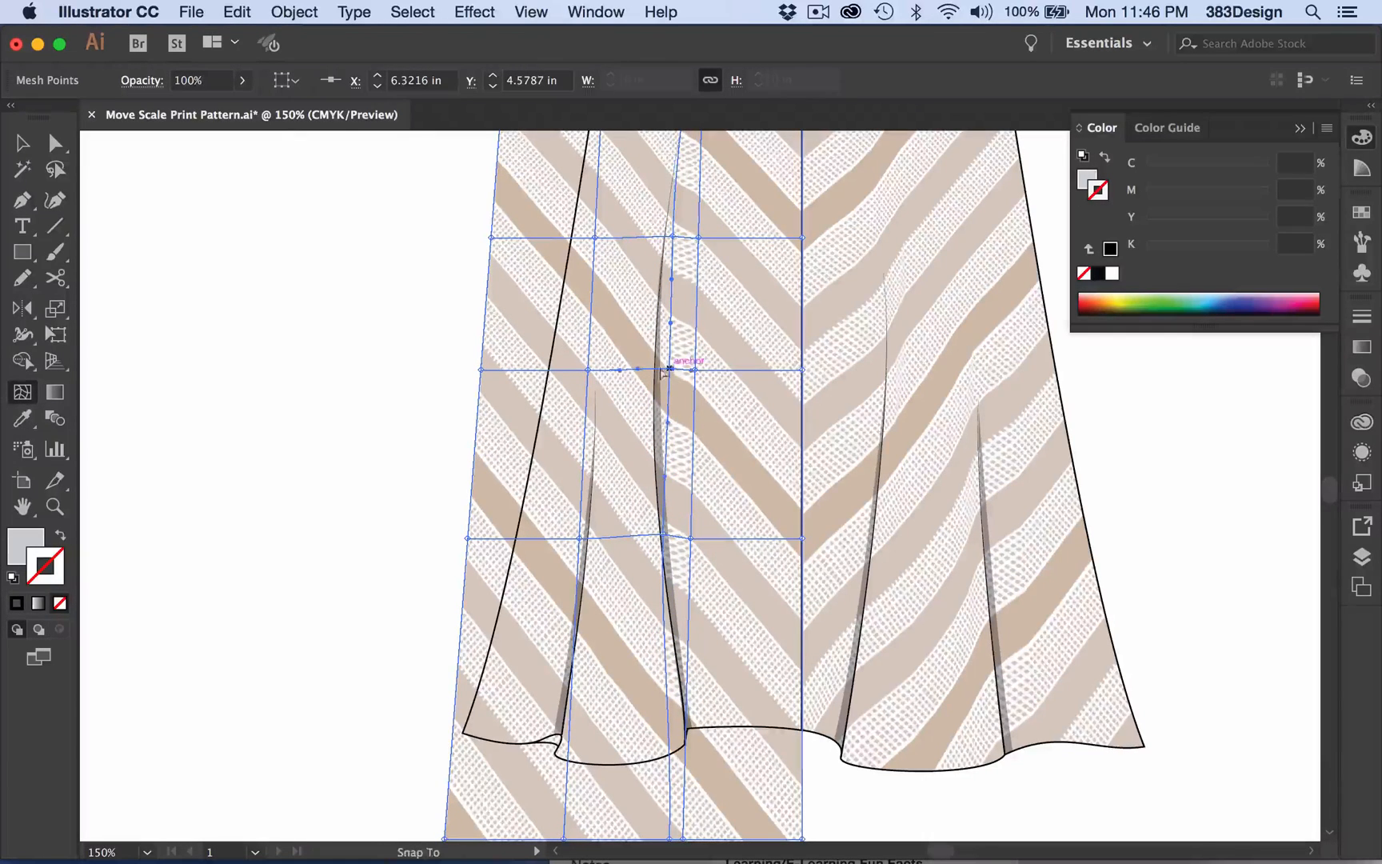
pyautogui.press('Left')
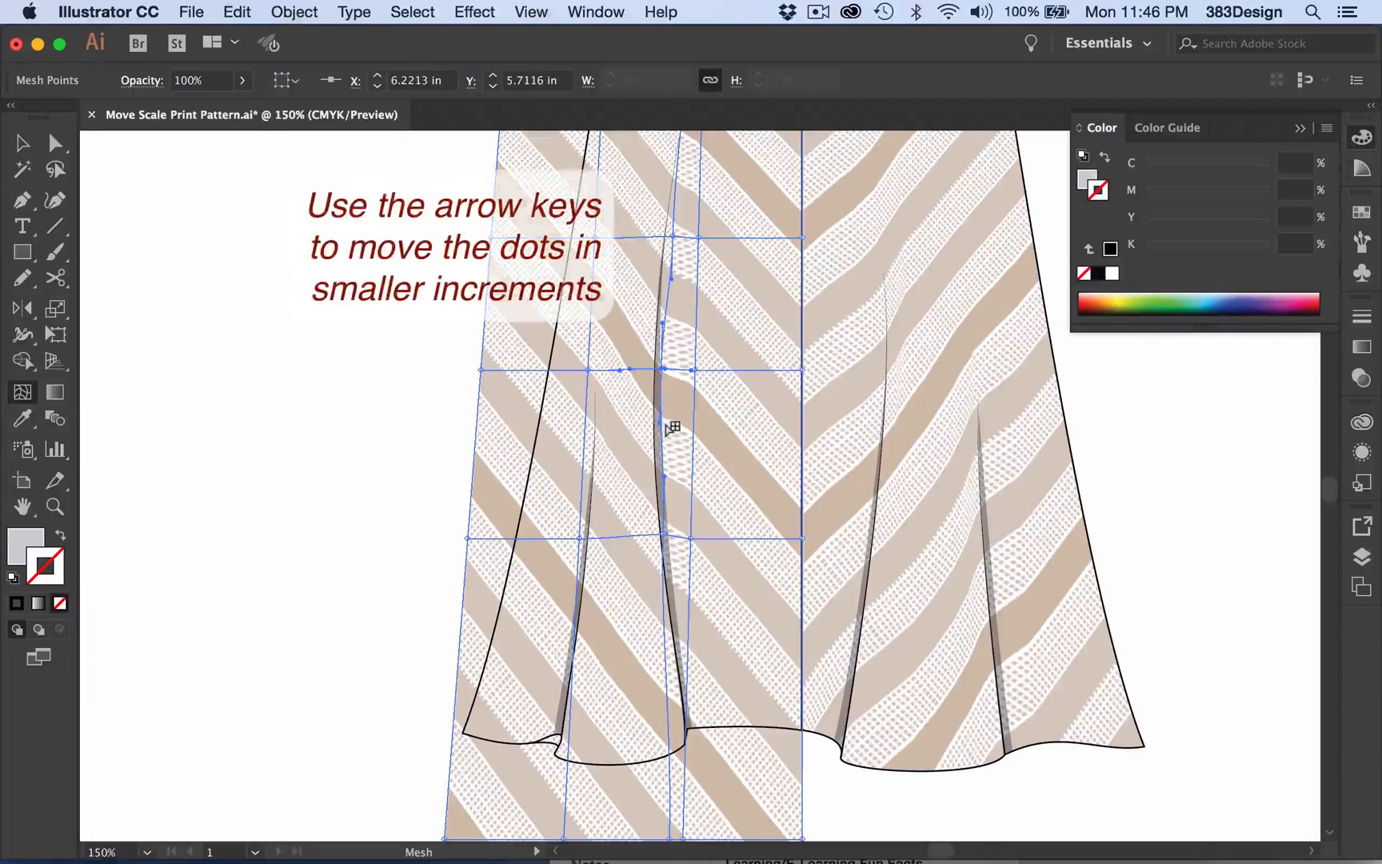
pyautogui.click(673, 237)
pyautogui.press('Left')
pyautogui.press('Left')
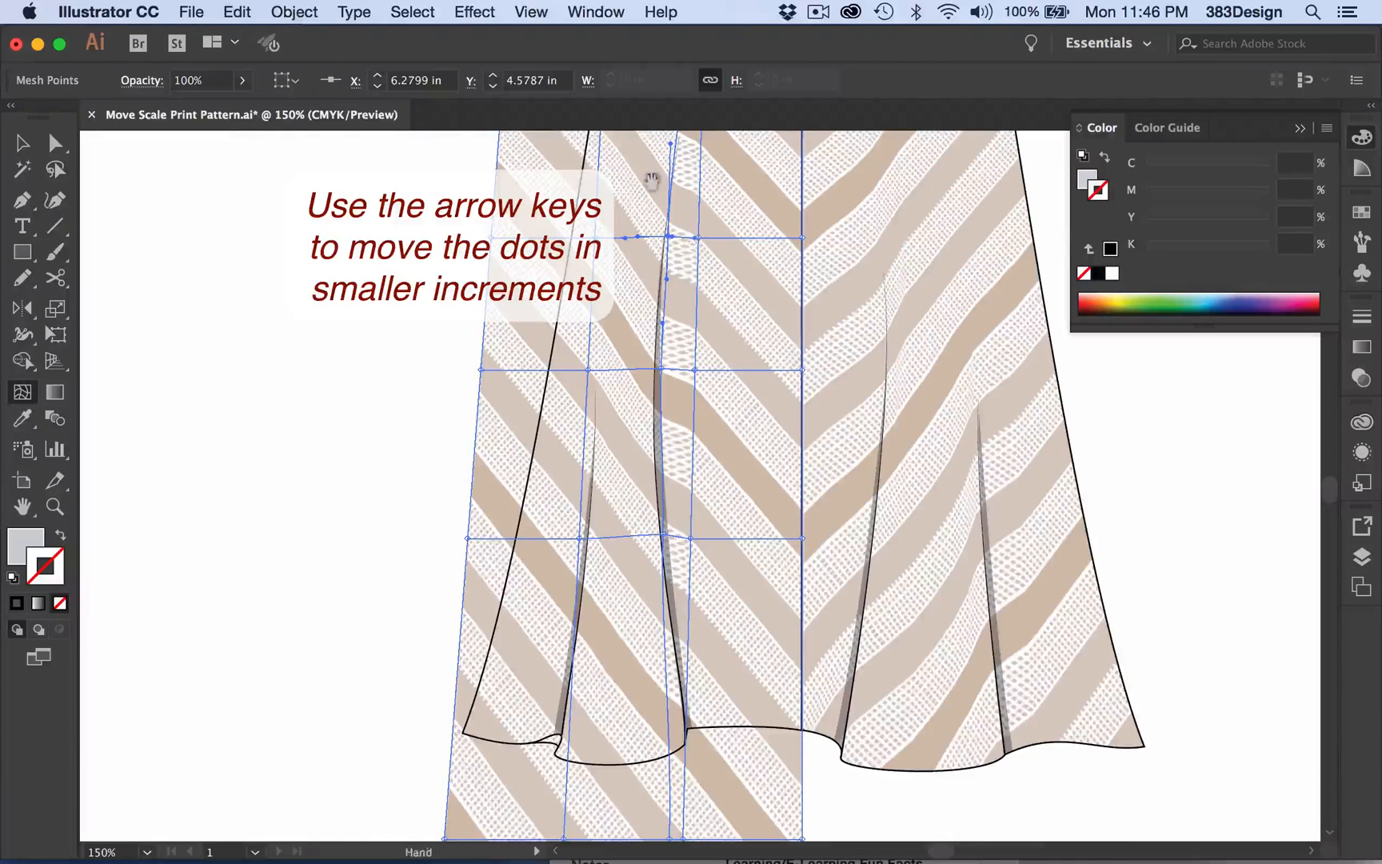
# - Shift the inner mesh points below the hem right so the mesh line follows the longer fold down to its end
pyautogui.moveTo(652, 182); pyautogui.dragTo(669, 232)
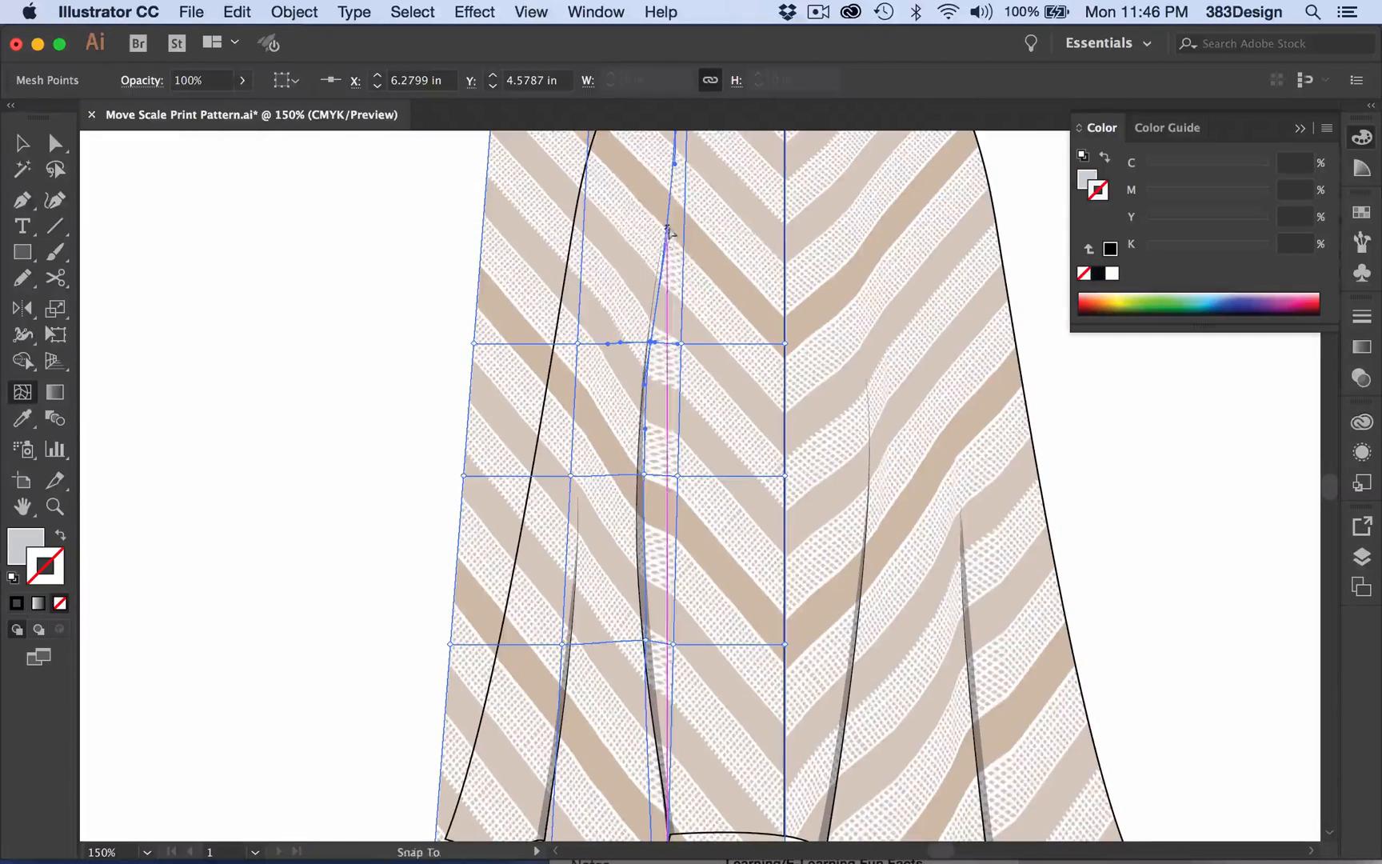
pyautogui.scroll(-6, 484, 524)
pyautogui.moveTo(672, 800); pyautogui.dragTo(599, 705)
pyautogui.press('Right')
pyautogui.press('Right')
pyautogui.press('Right')
pyautogui.press('Right')
pyautogui.press('Right')
pyautogui.press('Right')
pyautogui.press('Right')
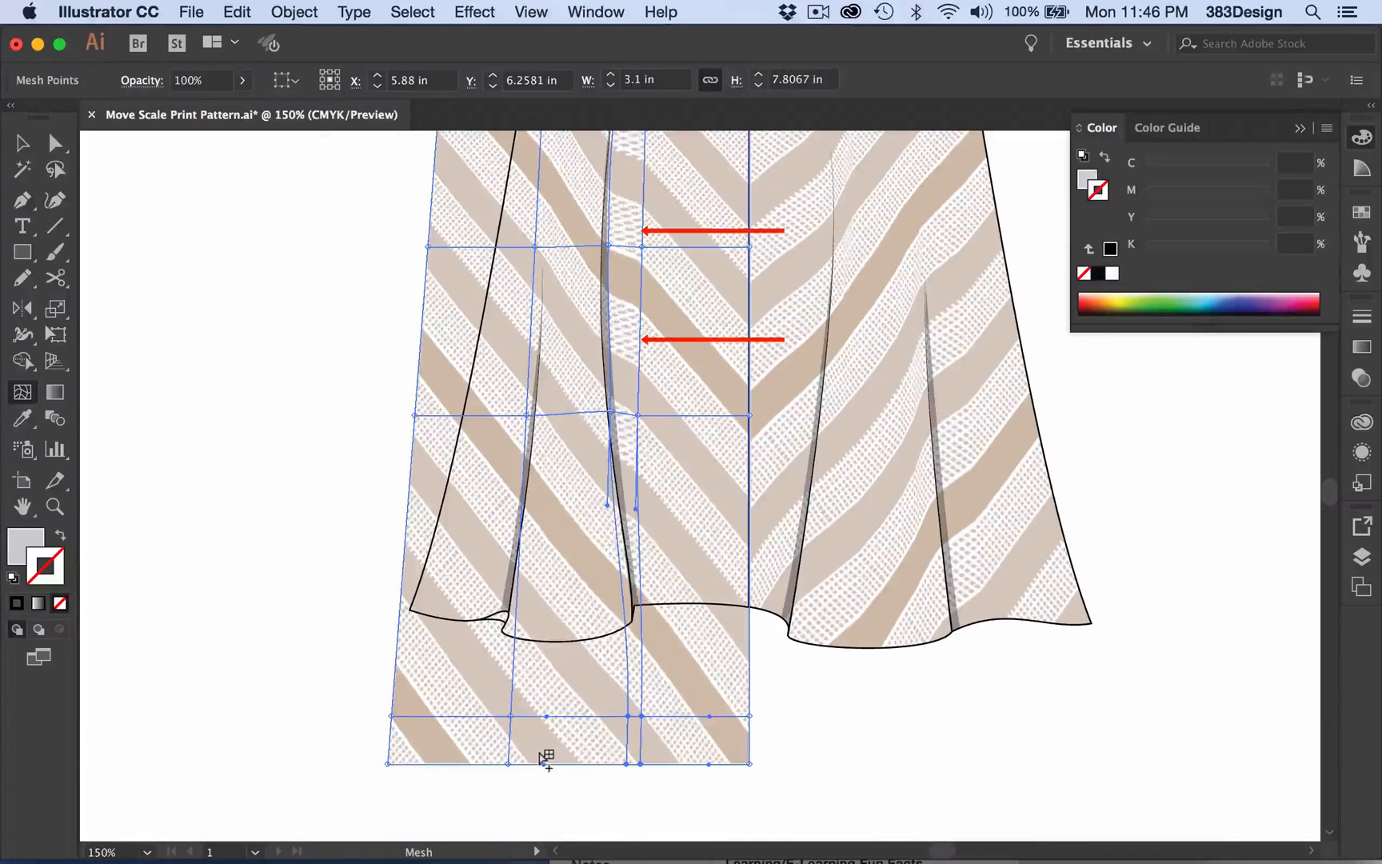
pyautogui.press('Right')
pyautogui.press('Right')
pyautogui.press('Right')
pyautogui.press('Right')
pyautogui.press('Right')
pyautogui.press('Right')
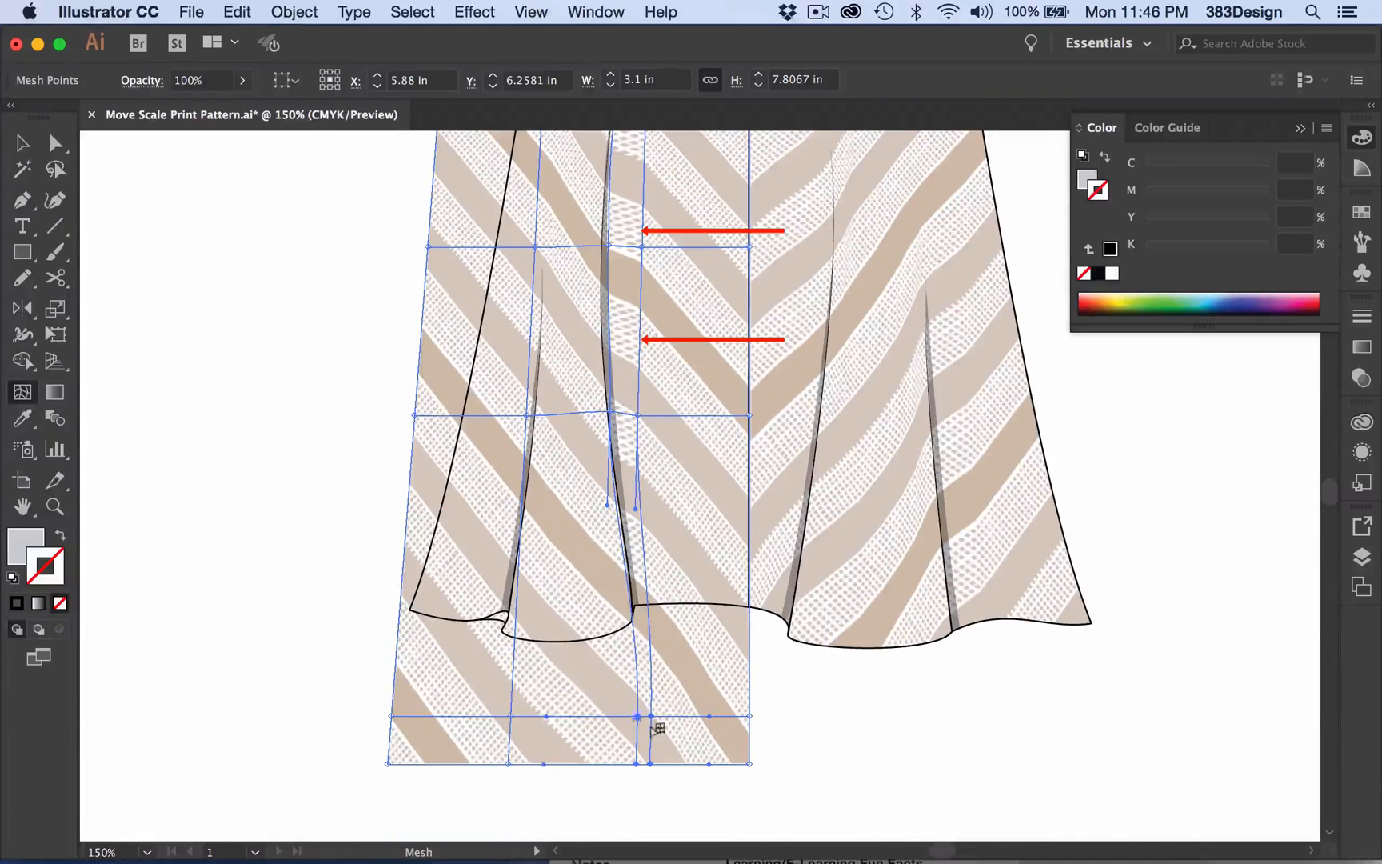
# - Select the mesh points below the hem on the column just right of the longer fold and nudge them up
pyautogui.moveTo(670, 790); pyautogui.dragTo(651, 716)
pyautogui.moveTo(664, 782); pyautogui.dragTo(644, 740)
pyautogui.press('Up')
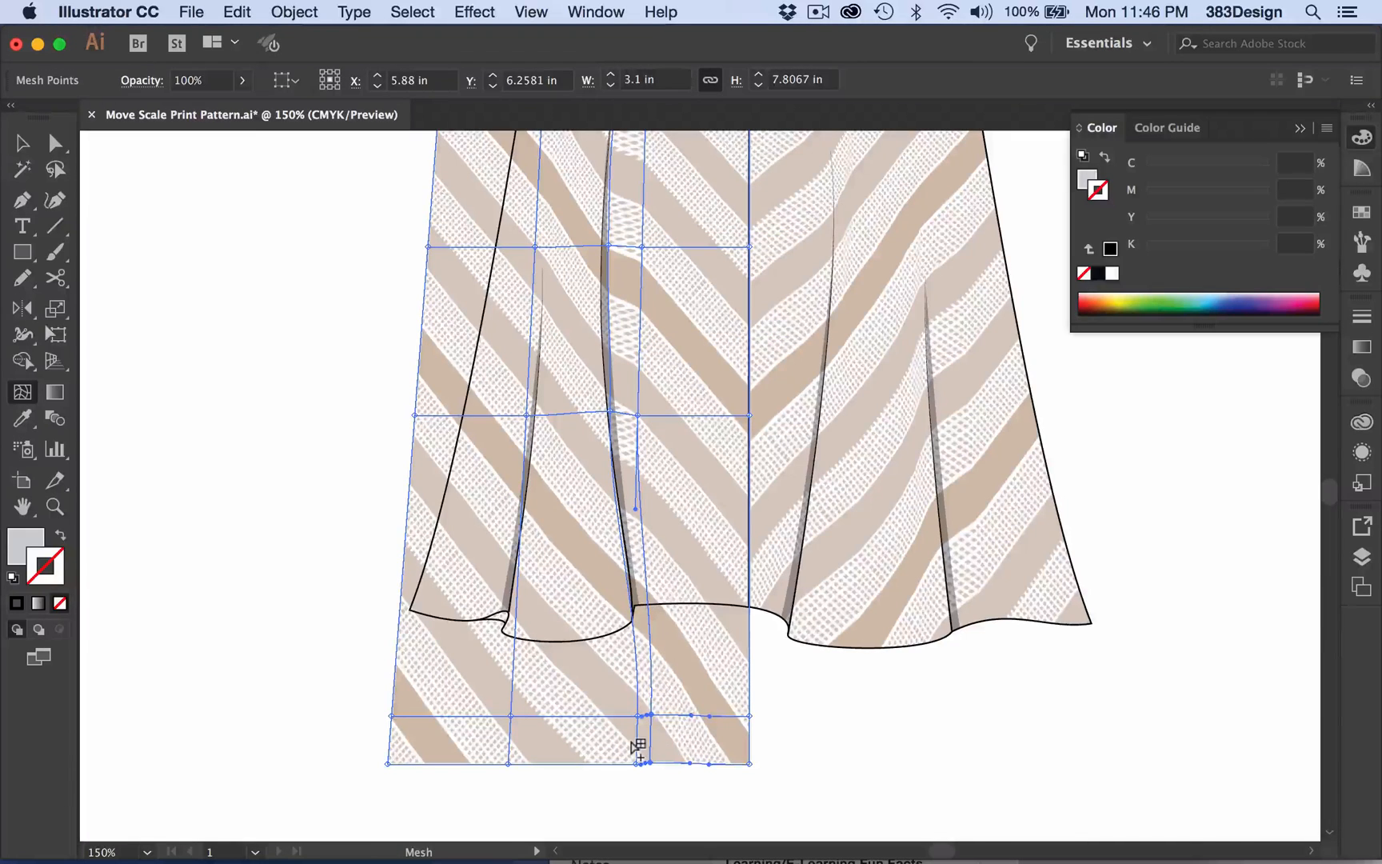
pyautogui.press('Up')
pyautogui.press('Up')
pyautogui.press('Up')
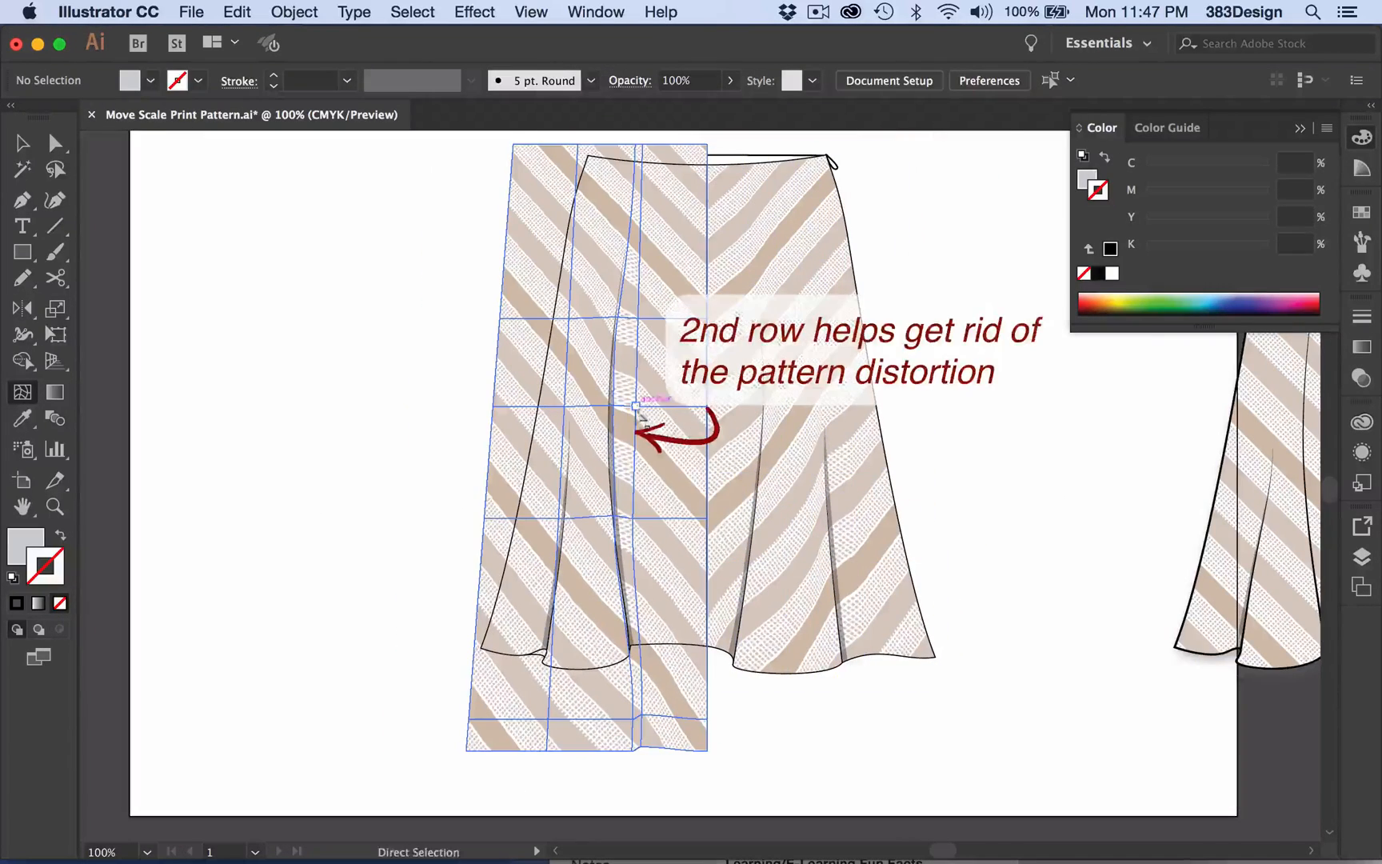
# - Move the middle and upper mesh points of the column right of the longer fold closer to it to even out the dots
pyautogui.click(636, 406)
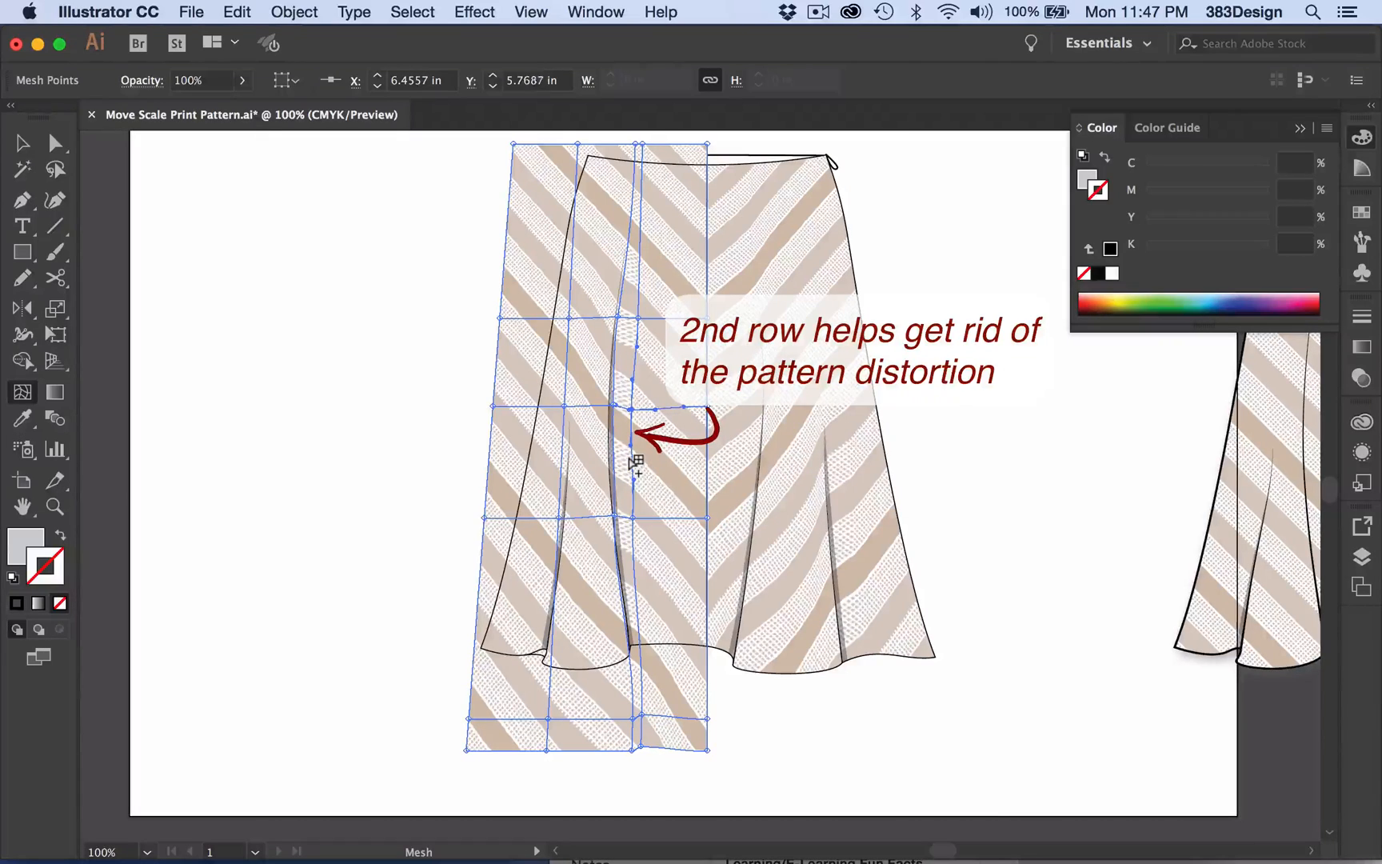
pyautogui.click(638, 318)
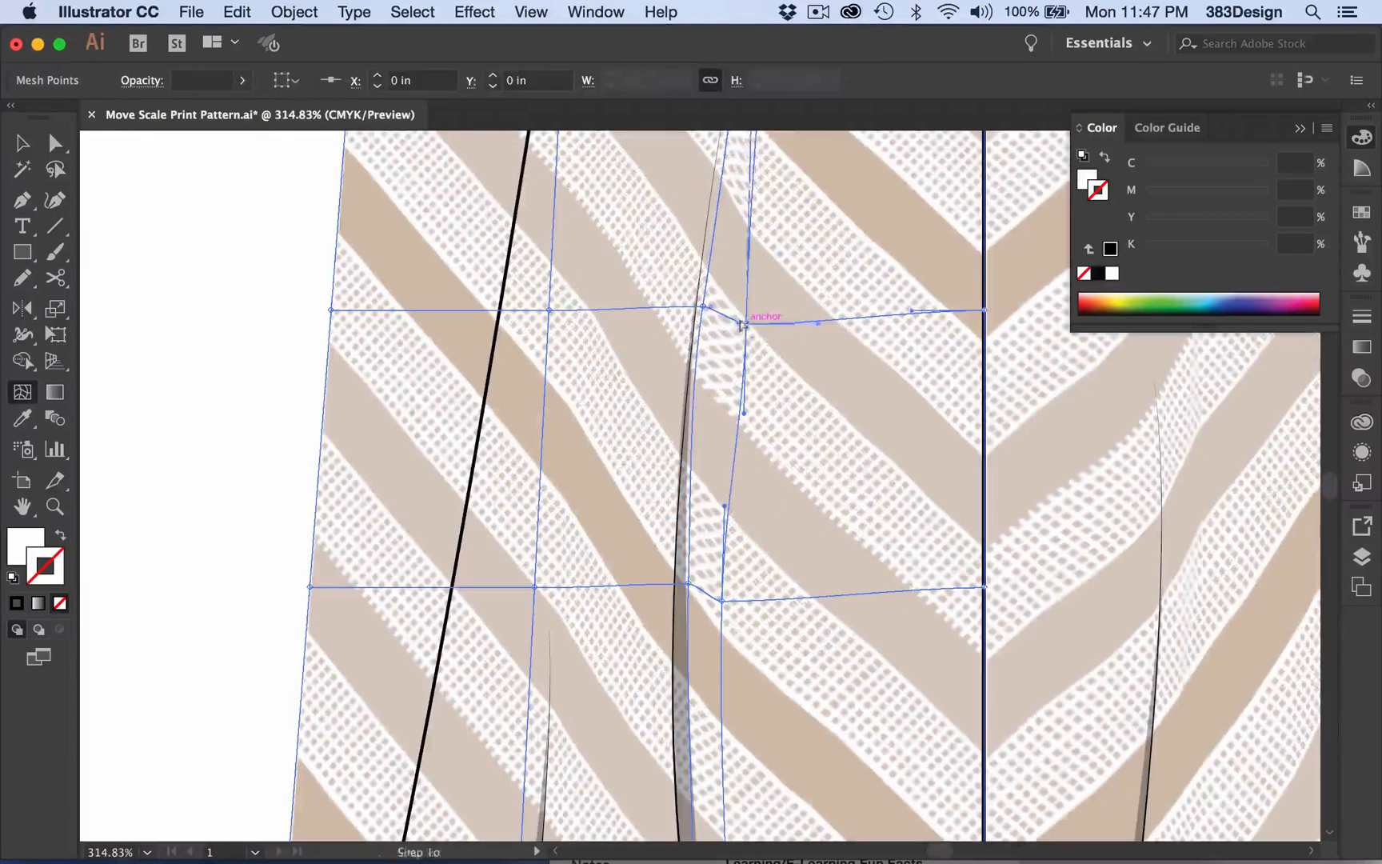
pyautogui.moveTo(741, 325); pyautogui.dragTo(730, 312)
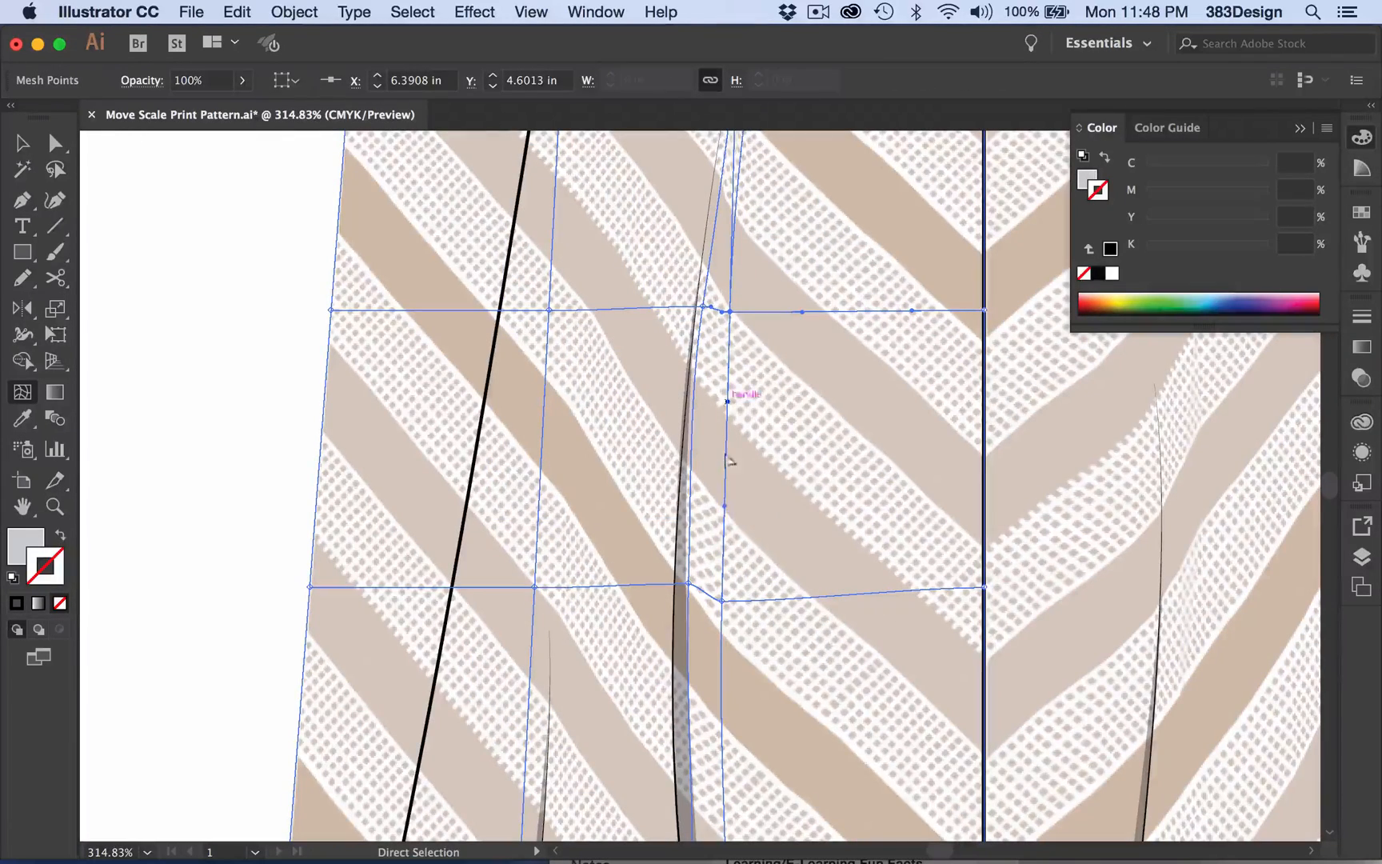
# - Bring the middle mesh point right of the longer fold to about X 6.33 in, Y 5.80 in, and deselect the mesh
pyautogui.click(722, 601)
pyautogui.scroll(5, 713, 611)
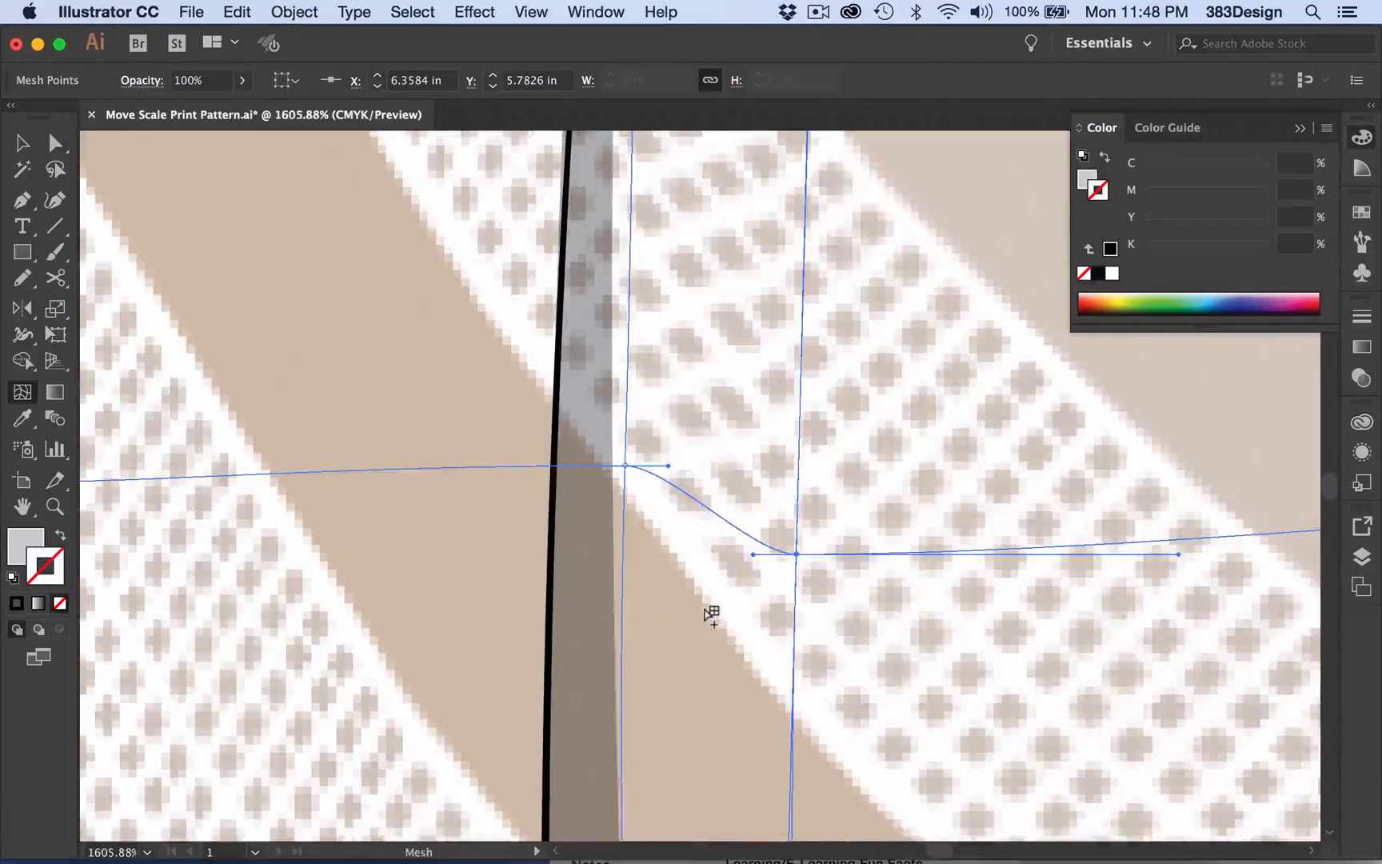
pyautogui.scroll(-7, 710, 616)
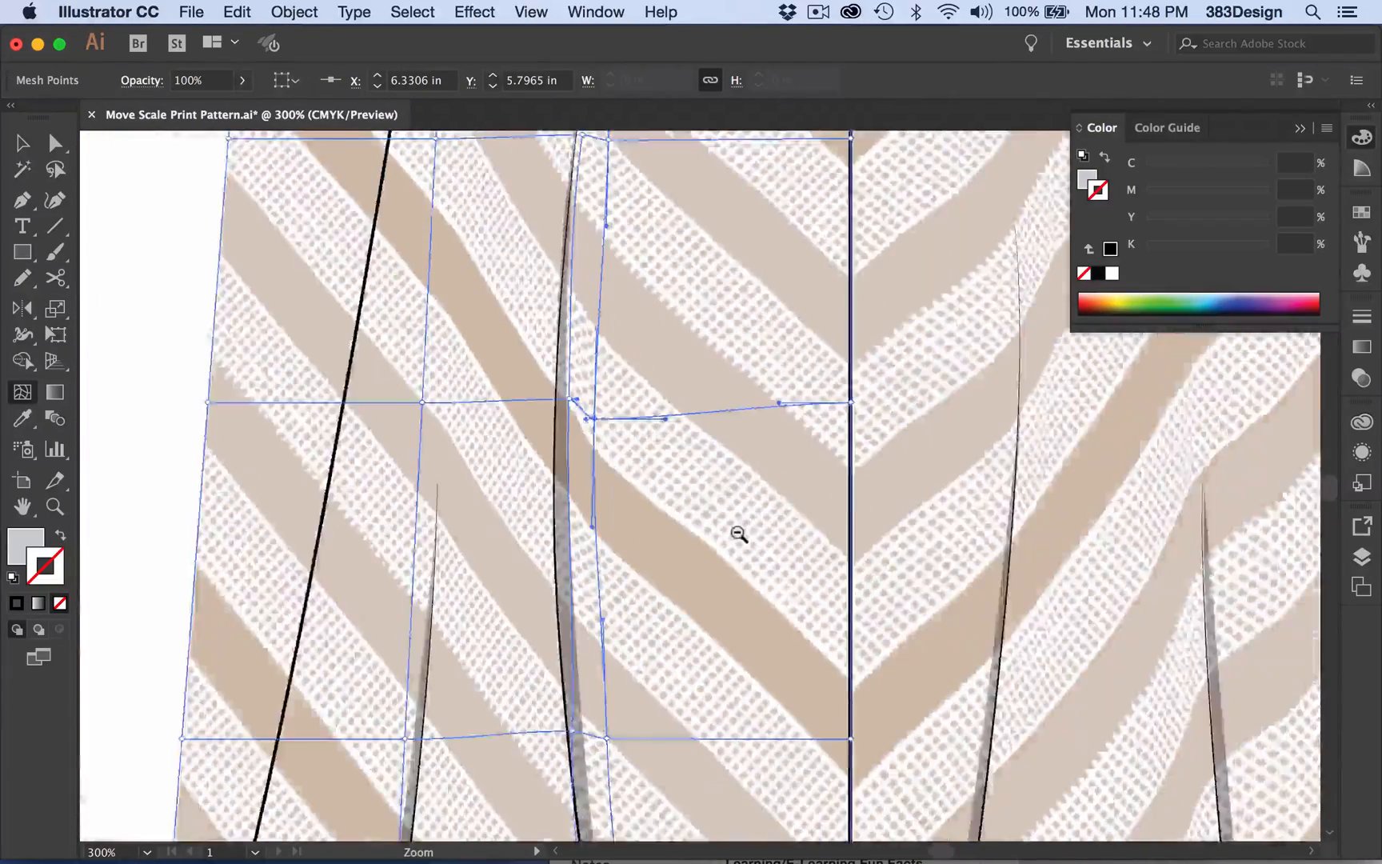
pyautogui.press('super+minus')
pyautogui.press('super+shift+a')
pyautogui.press('super+minus')
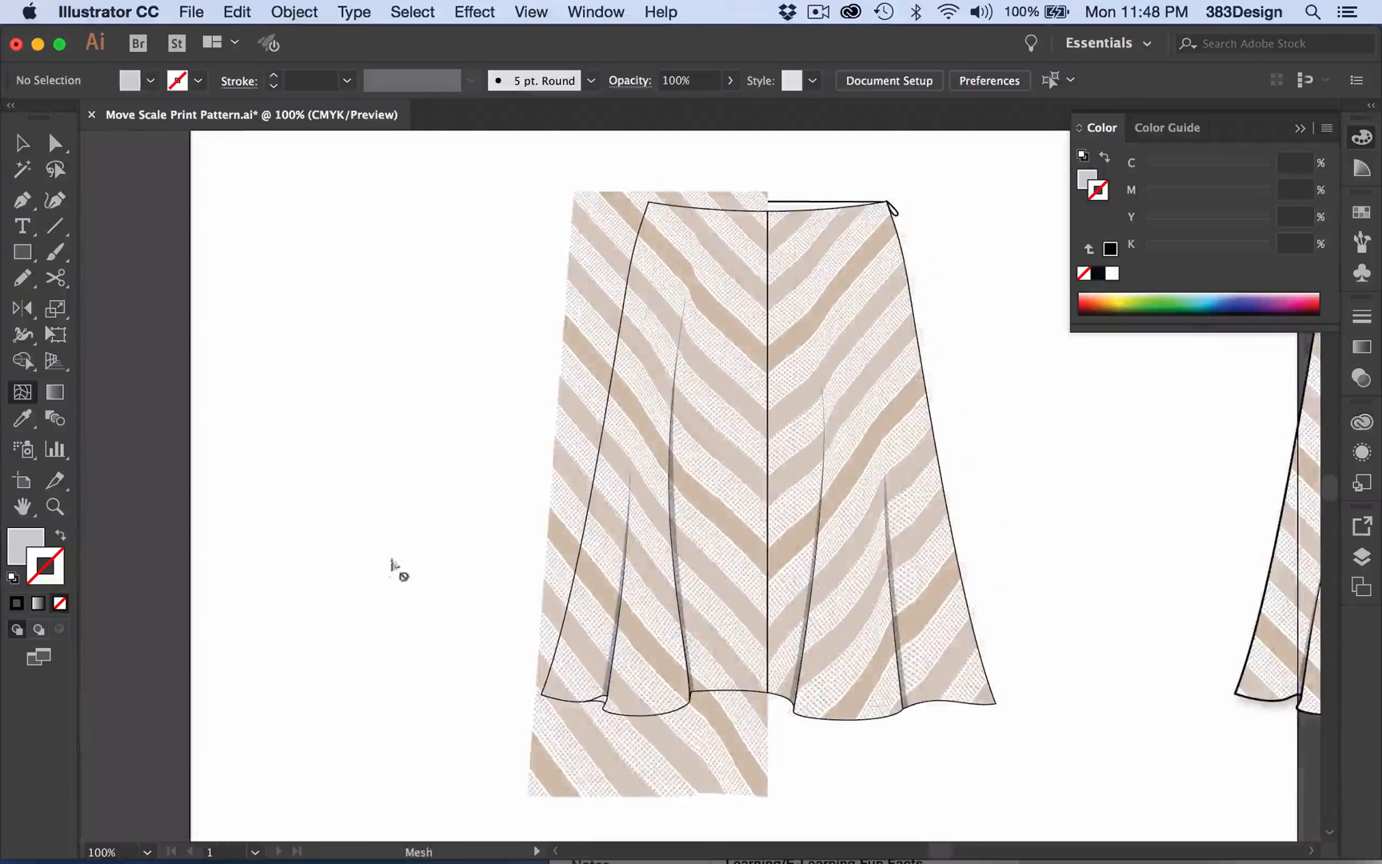
# - Shift the mesh points beside the shorter fold on the skirt's left half so they line up with the fold
pyautogui.keyDown('super'); pyautogui.click(624, 453); pyautogui.keyUp('super')
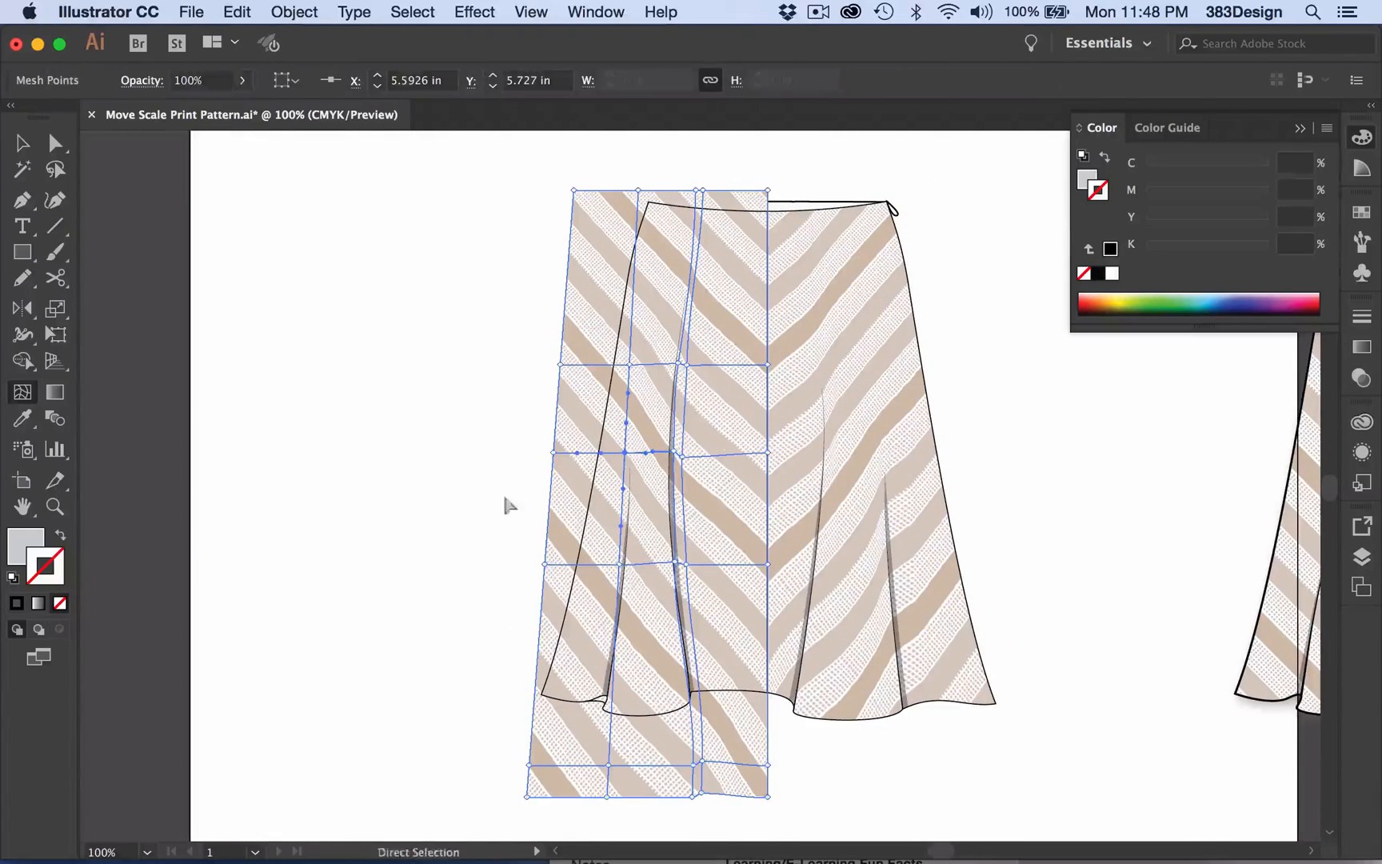
pyautogui.keyDown('super'); pyautogui.click(621, 564); pyautogui.keyUp('super')
pyautogui.press('super+space')
pyautogui.moveTo(392, 510); pyautogui.dragTo(830, 622)
pyautogui.keyDown('super'); pyautogui.click(723, 485); pyautogui.keyUp('super')
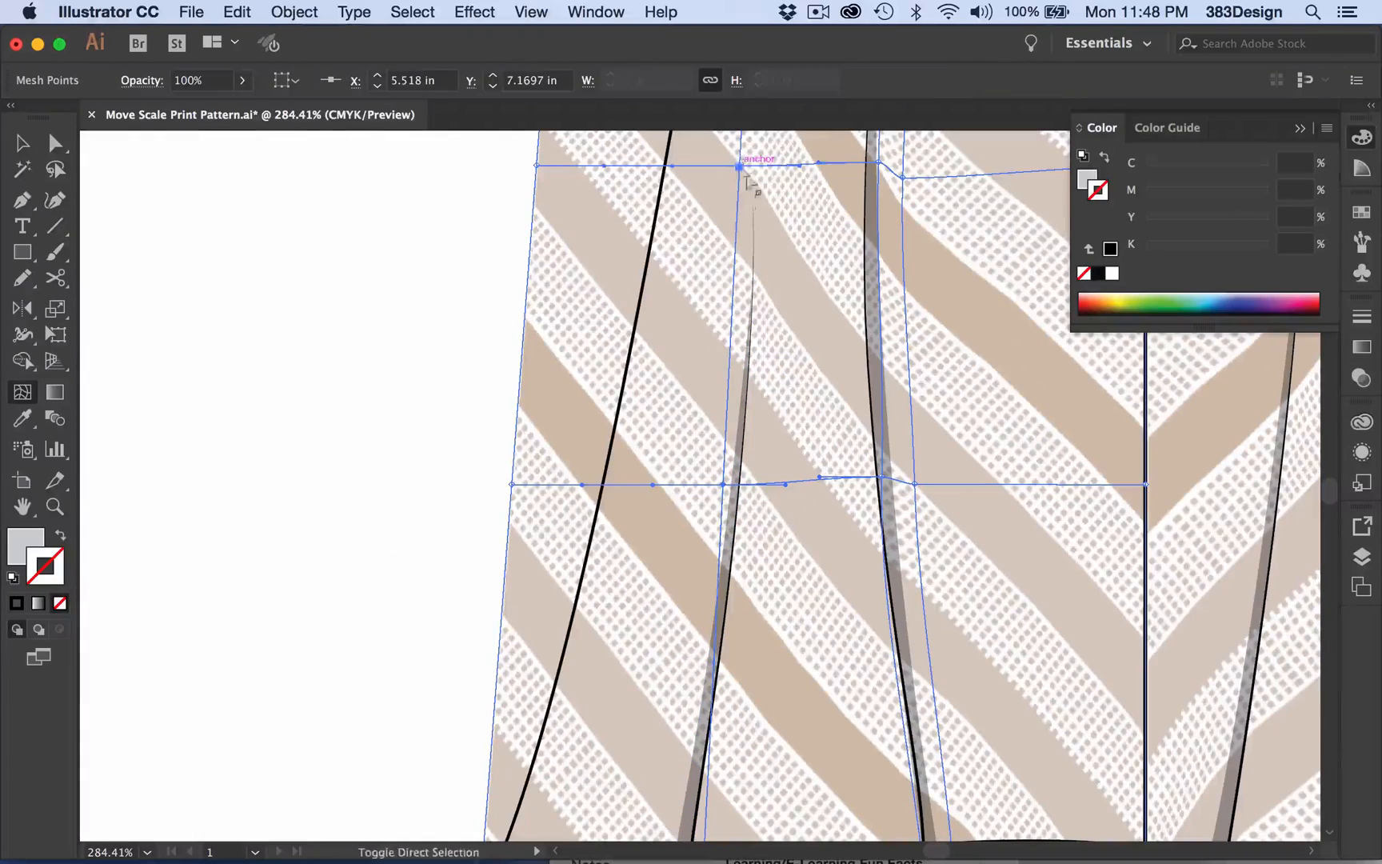
pyautogui.moveTo(739, 166); pyautogui.dragTo(739, 201)
# - Bend the mesh rows between the skirt's outer edge and the shorter fold into upward waves using the mesh point handles
pyautogui.moveTo(672, 299); pyautogui.dragTo(672, 291)
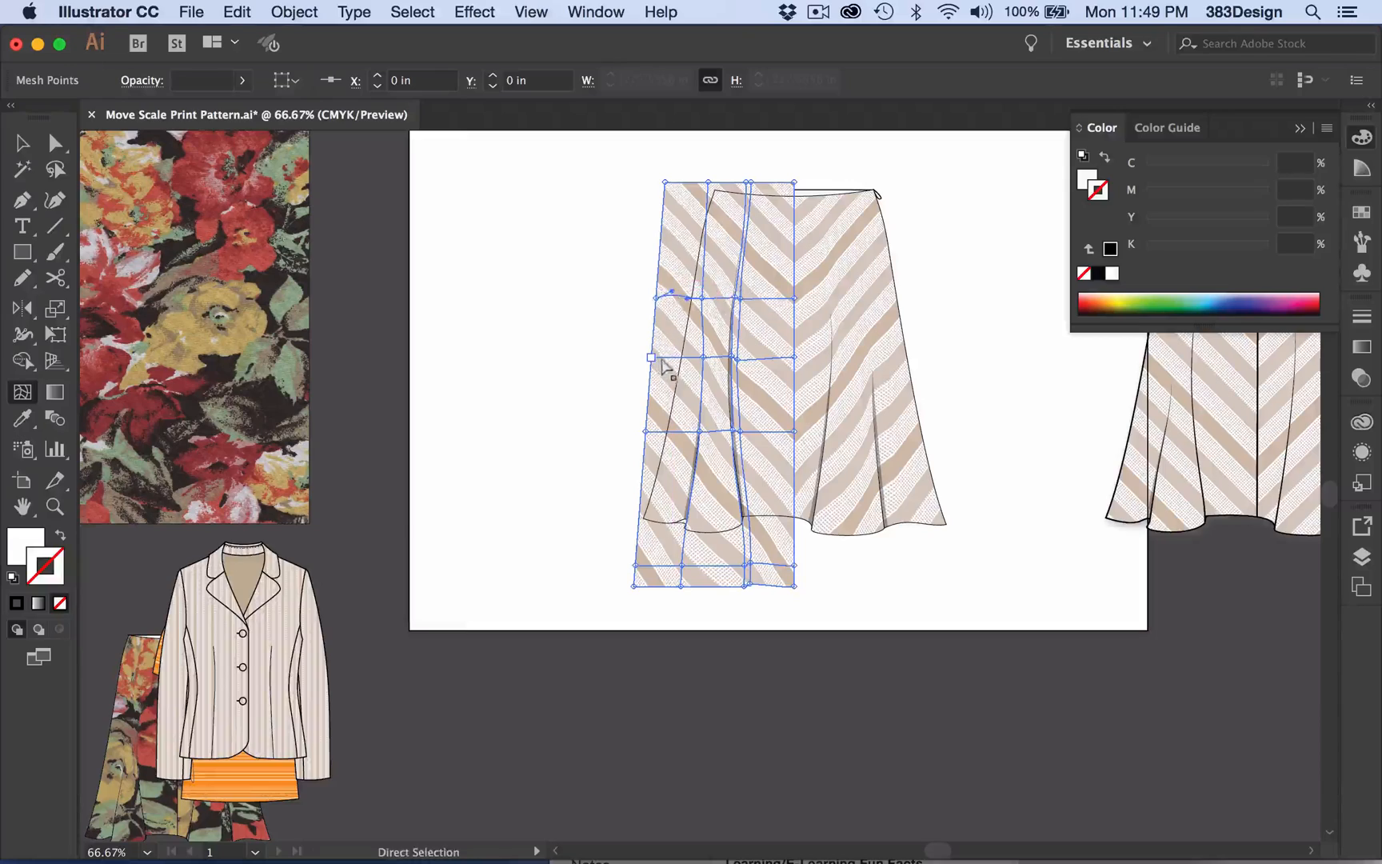
pyautogui.moveTo(687, 356); pyautogui.dragTo(689, 348)
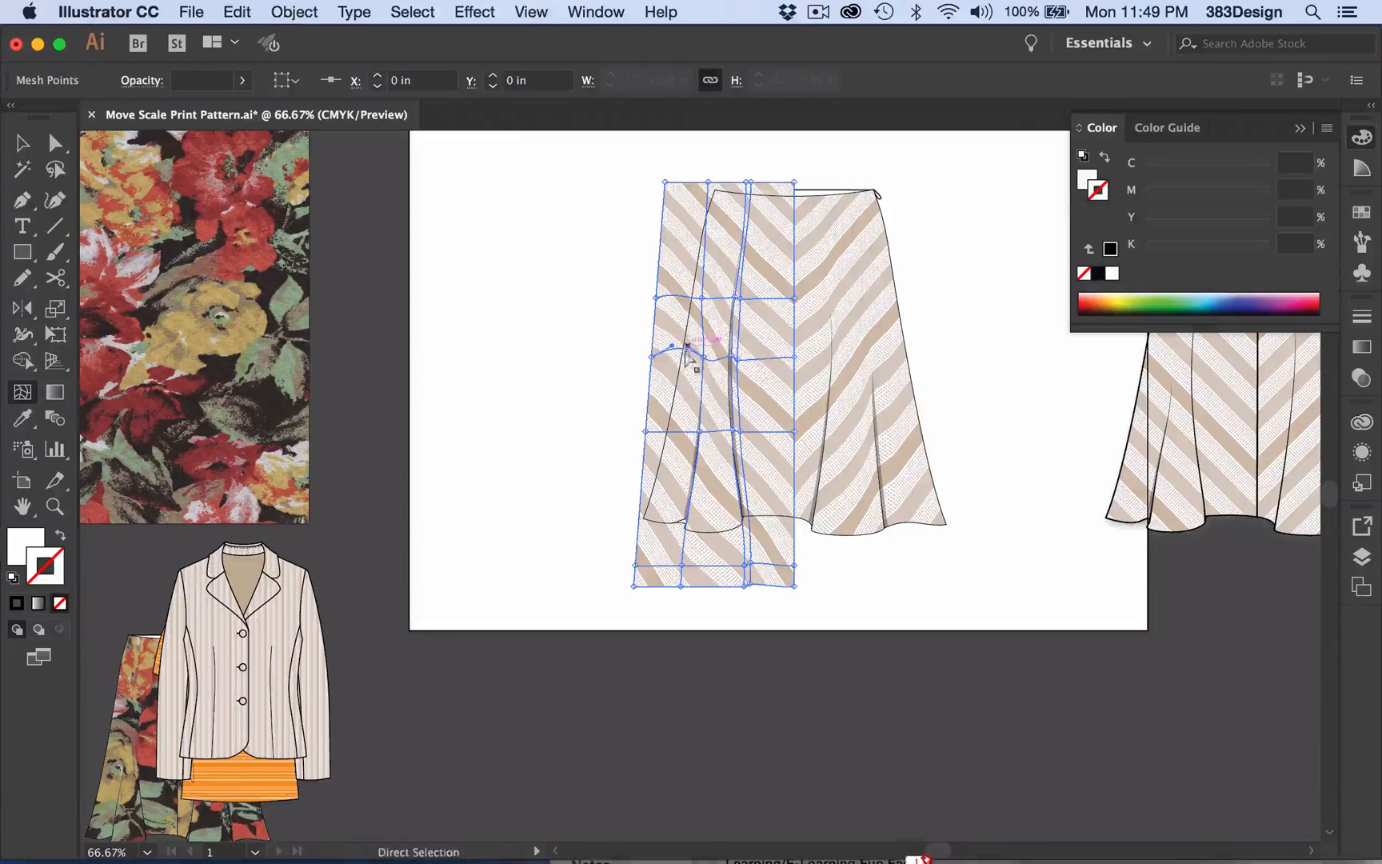
pyautogui.keyDown('super'); pyautogui.click(646, 431); pyautogui.keyUp('super')
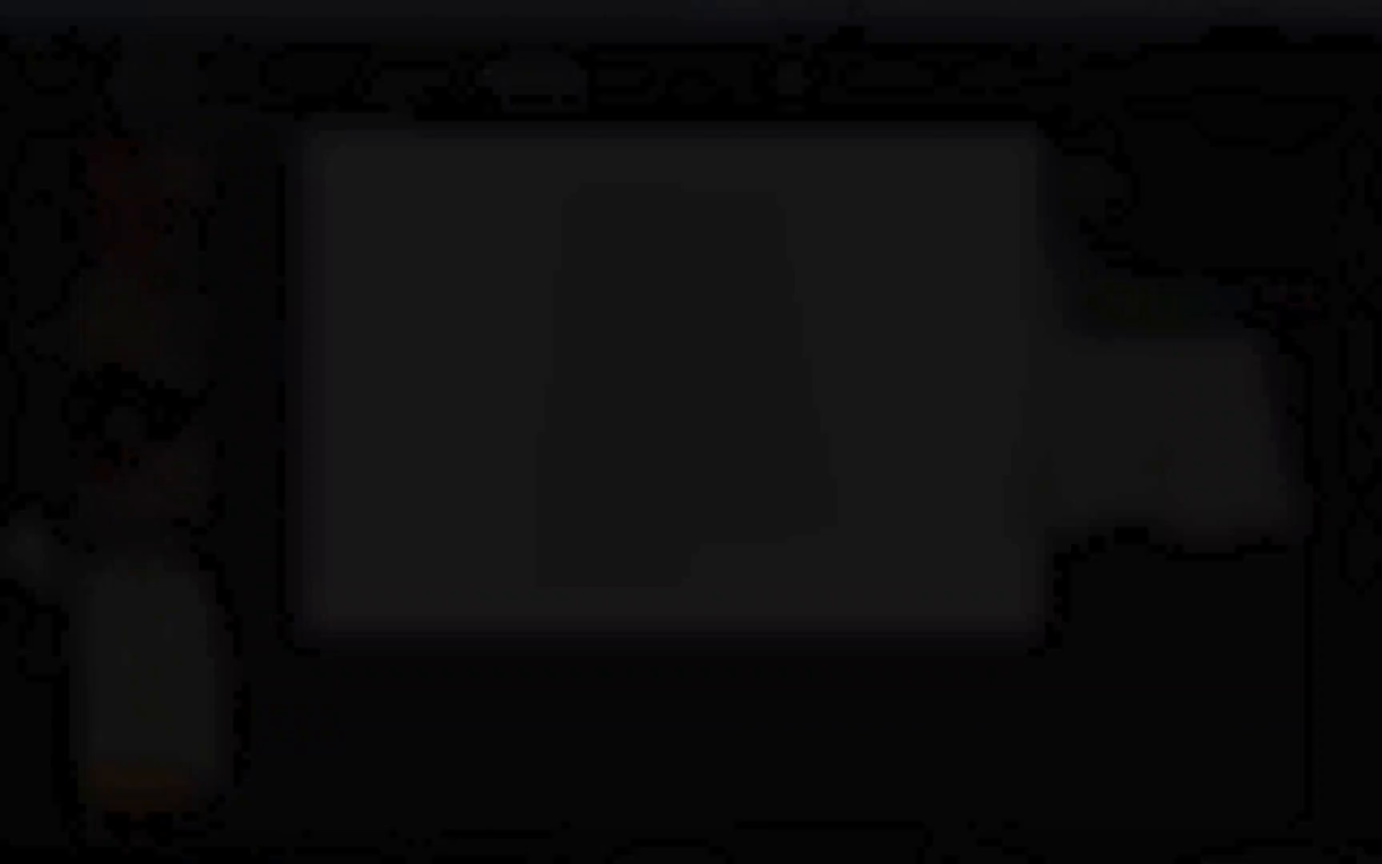
# - Cut the distorted stripe mesh from behind the skirt's left half
pyautogui.hscroll(3, 462, 472)
pyautogui.scroll(2, 462, 472)
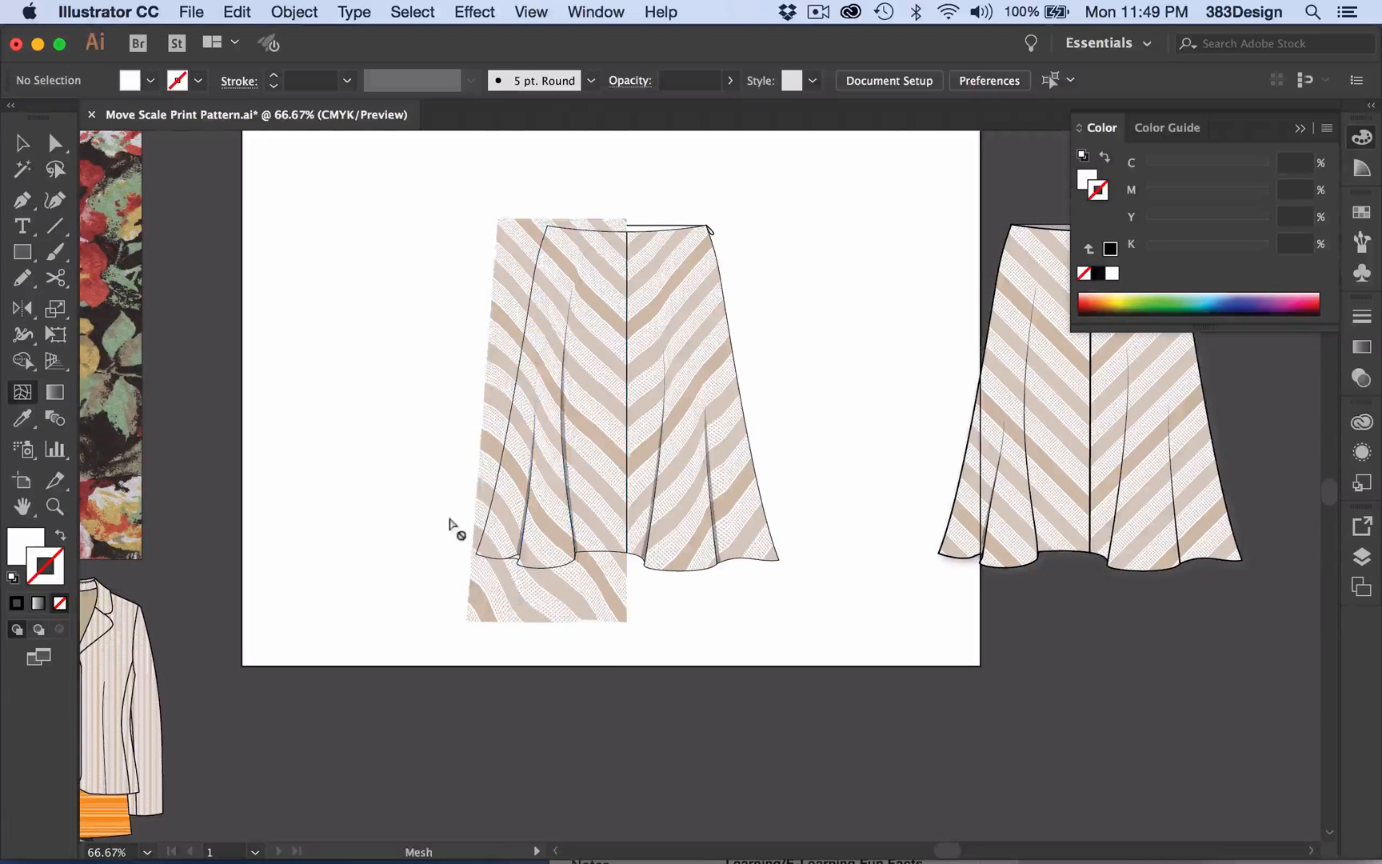
pyautogui.press('v')
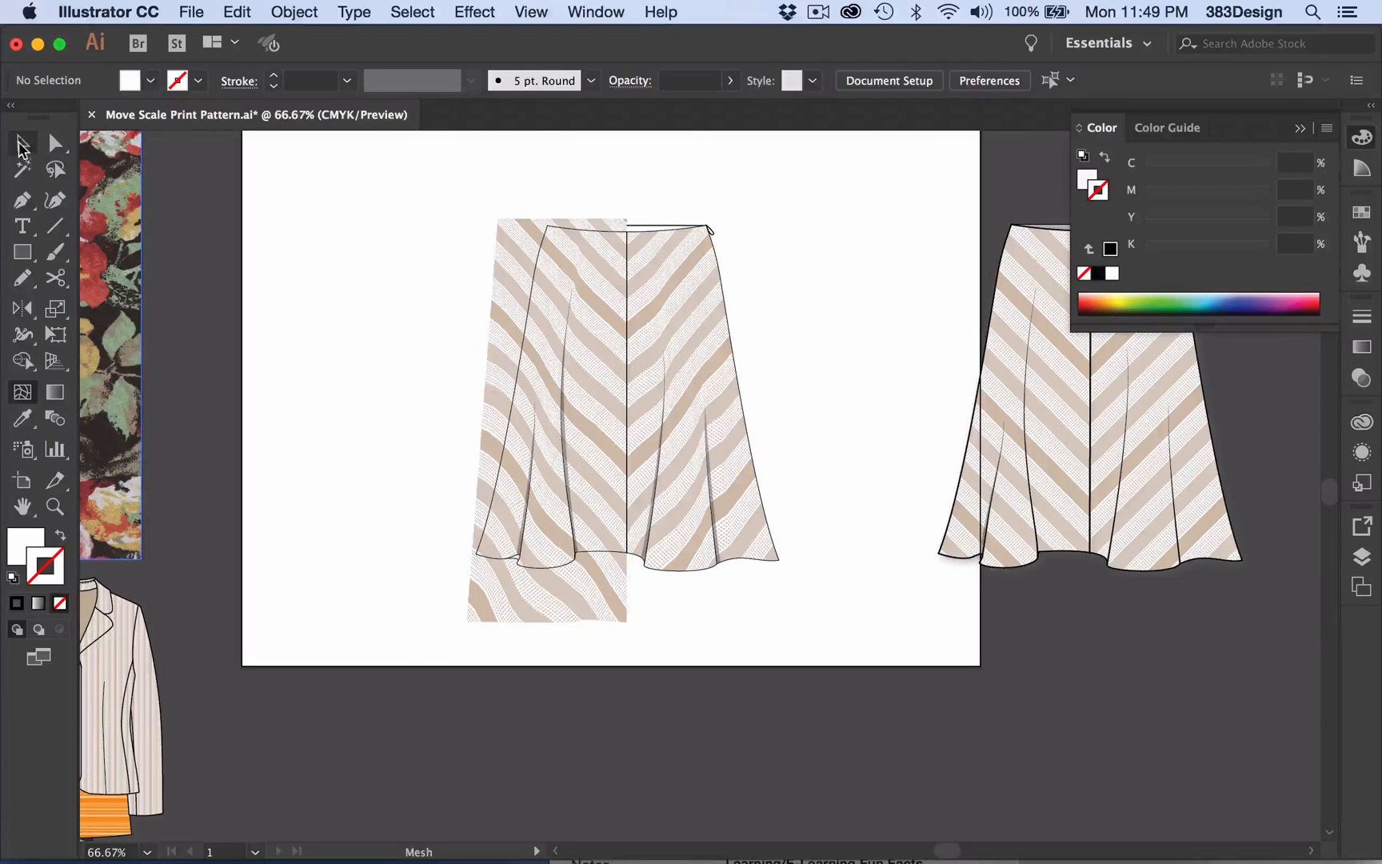
pyautogui.click(518, 324)
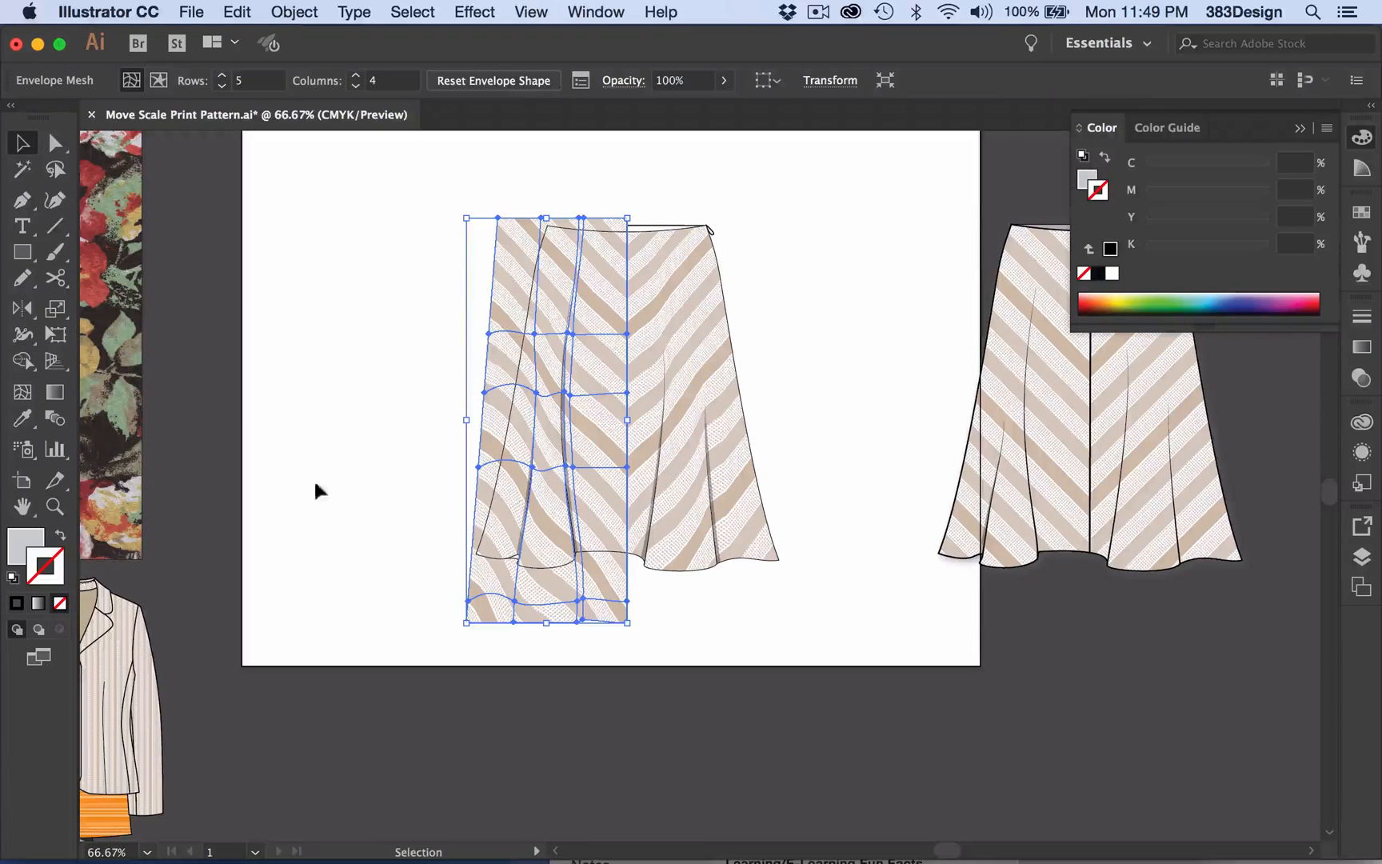
pyautogui.press('Delete')
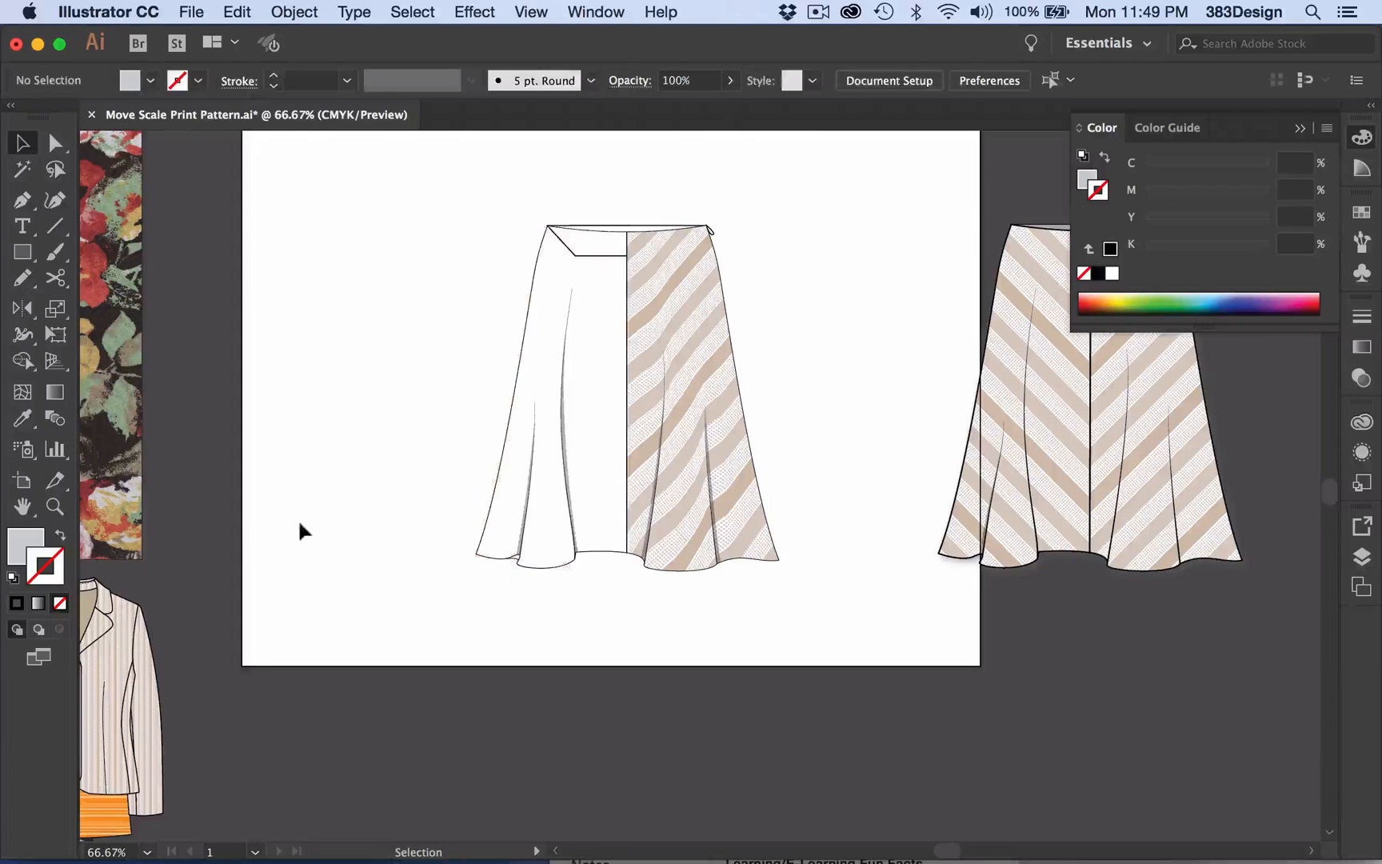
# - Paste the stripe mesh in place inside the skirt's left-half outline using Draw Inside, restore normal drawing mode and deselect
pyautogui.click(506, 445)
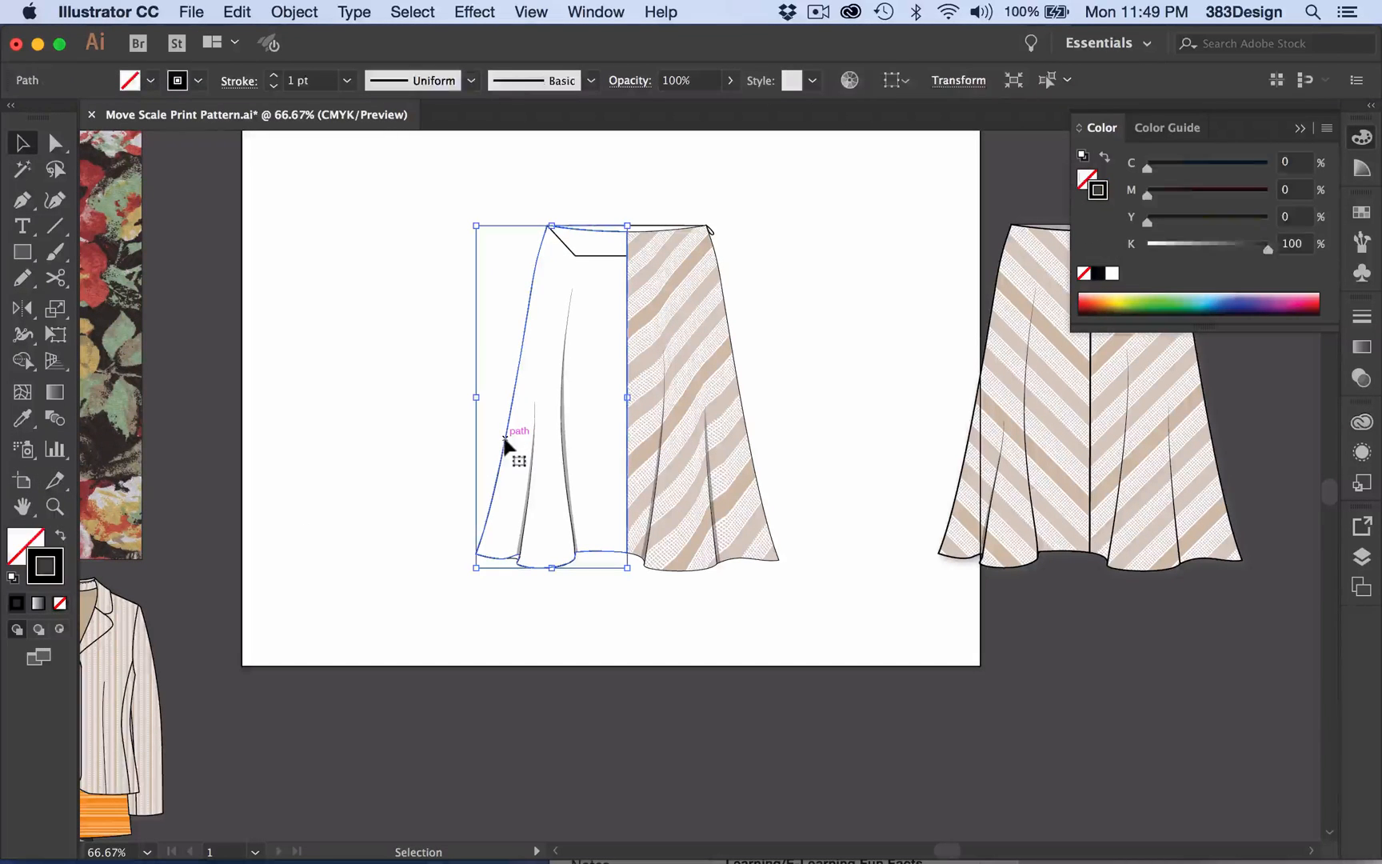
pyautogui.click(60, 630)
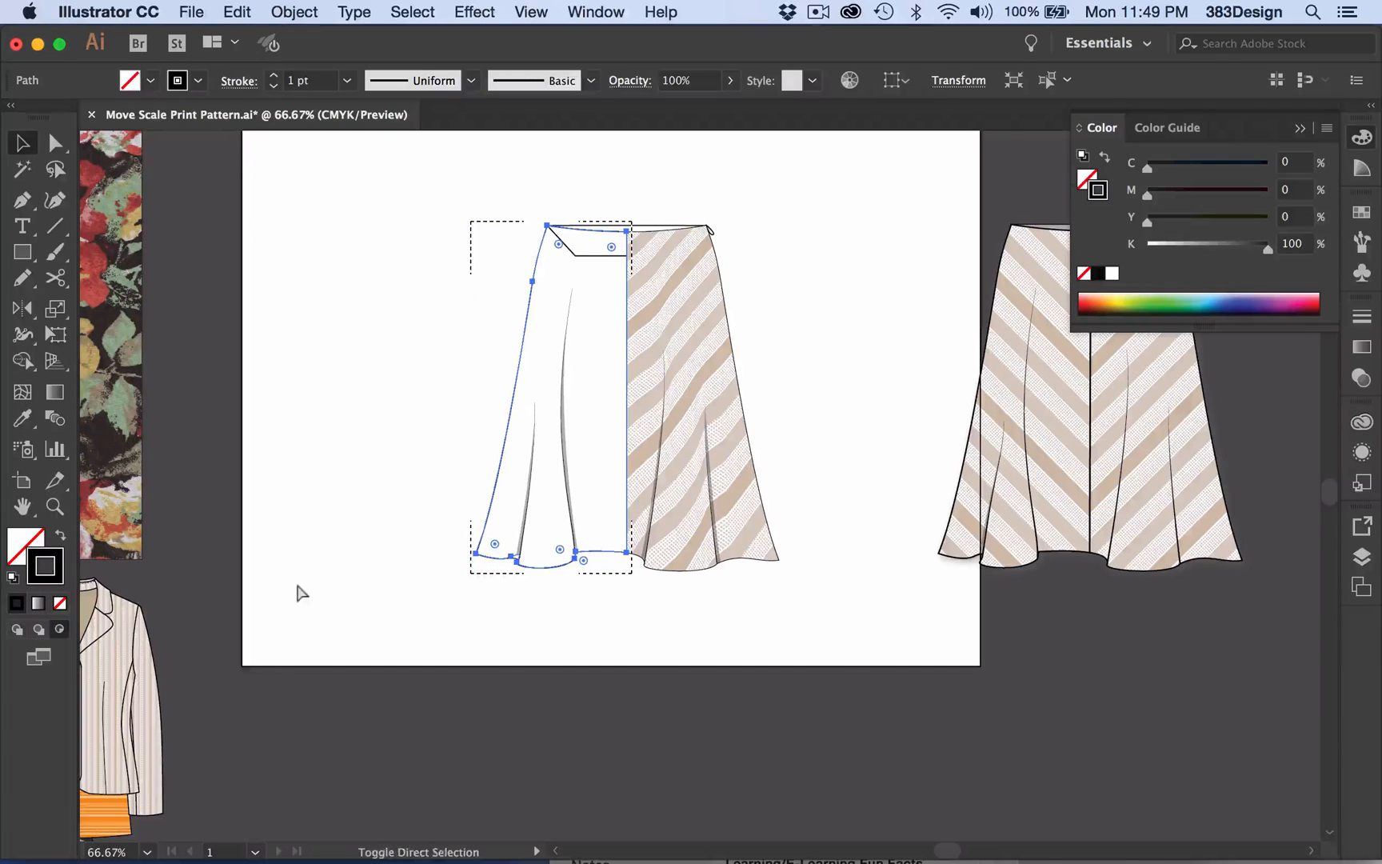
pyautogui.press('shift+super+v')
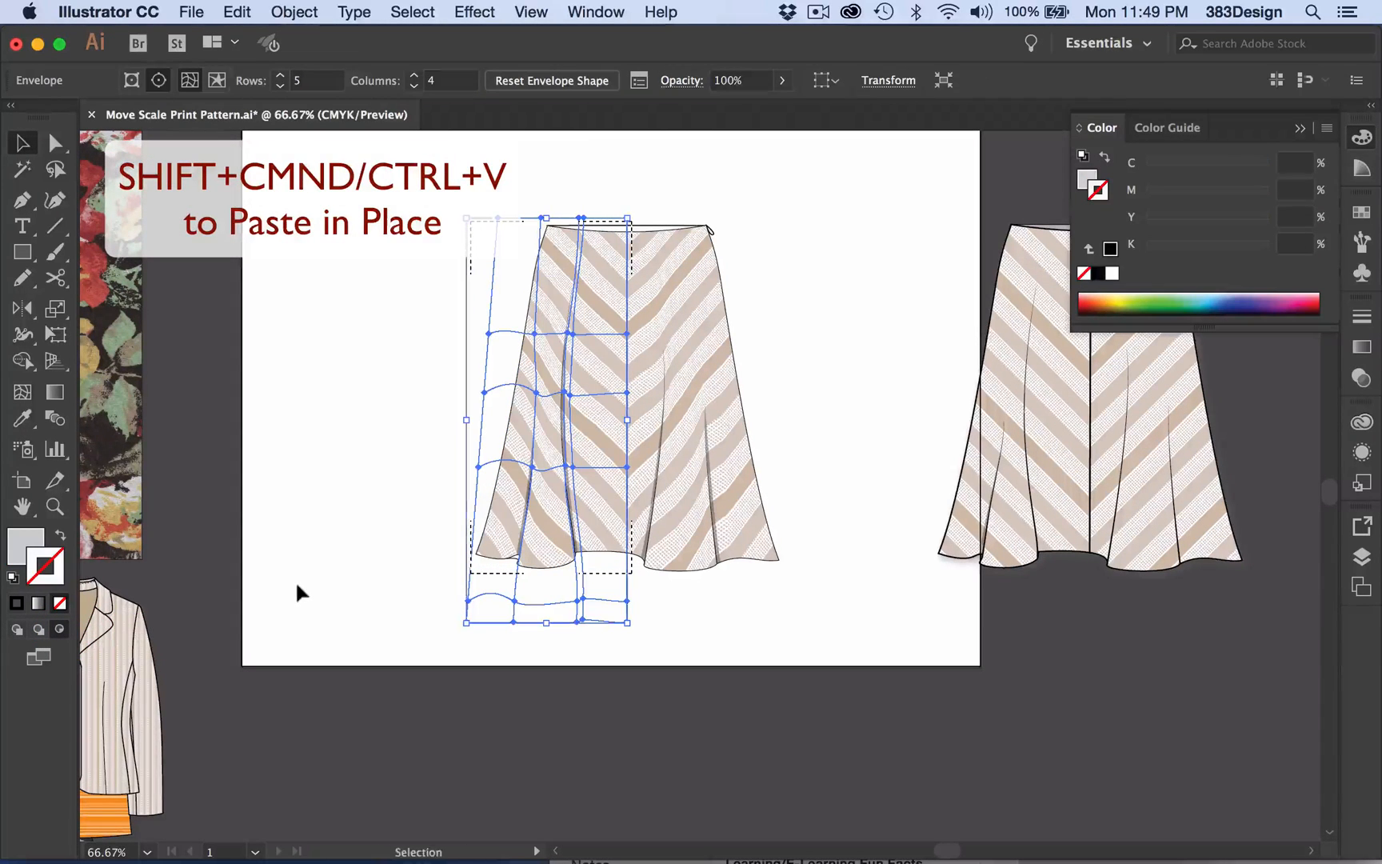
pyautogui.click(16, 629)
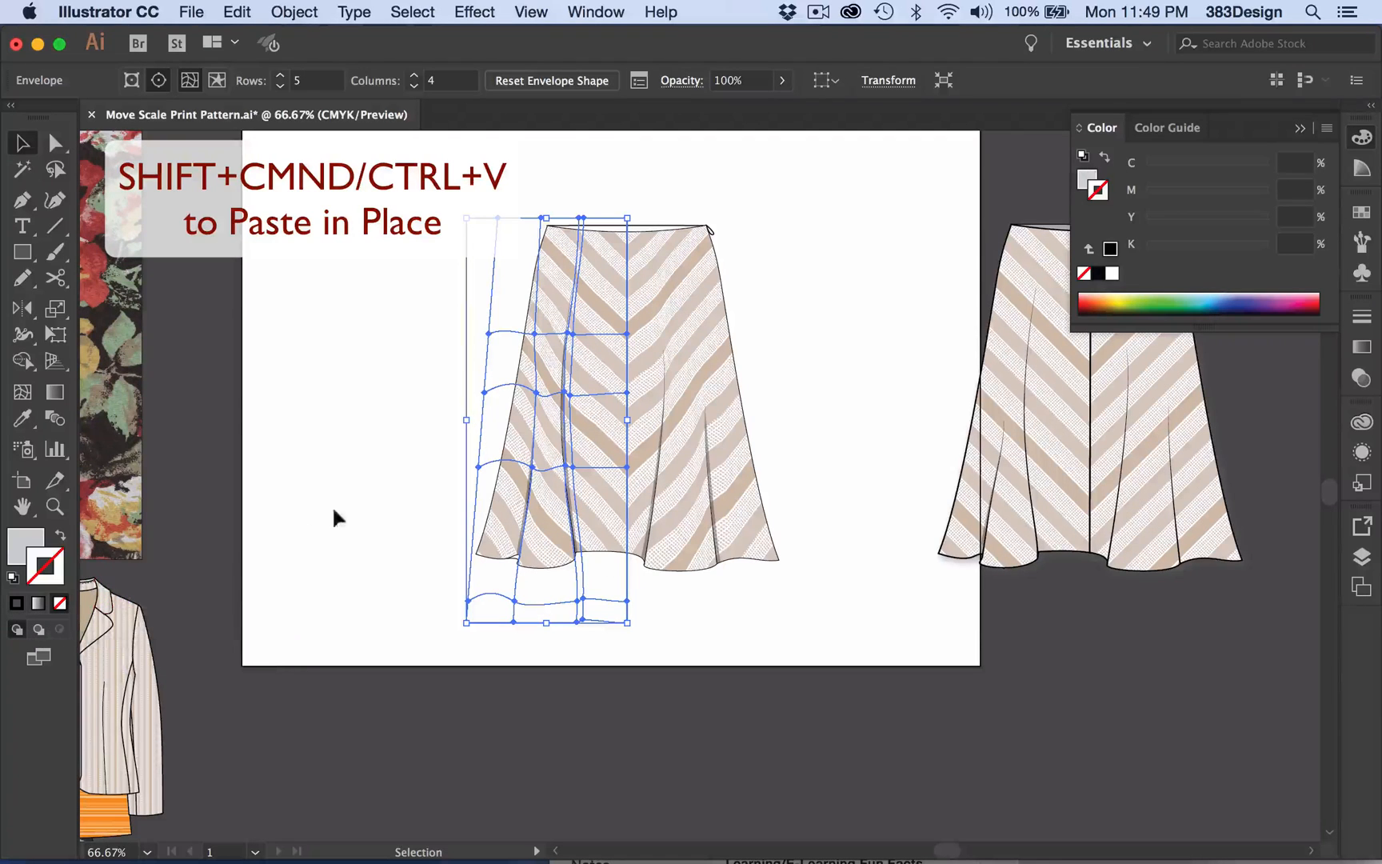
pyautogui.click(373, 462)
# - Draw a closed shadow shape filled with 35% black along the left half's shorter fold with the Pencil tool
pyautogui.moveTo(573, 524); pyautogui.dragTo(478, 555)
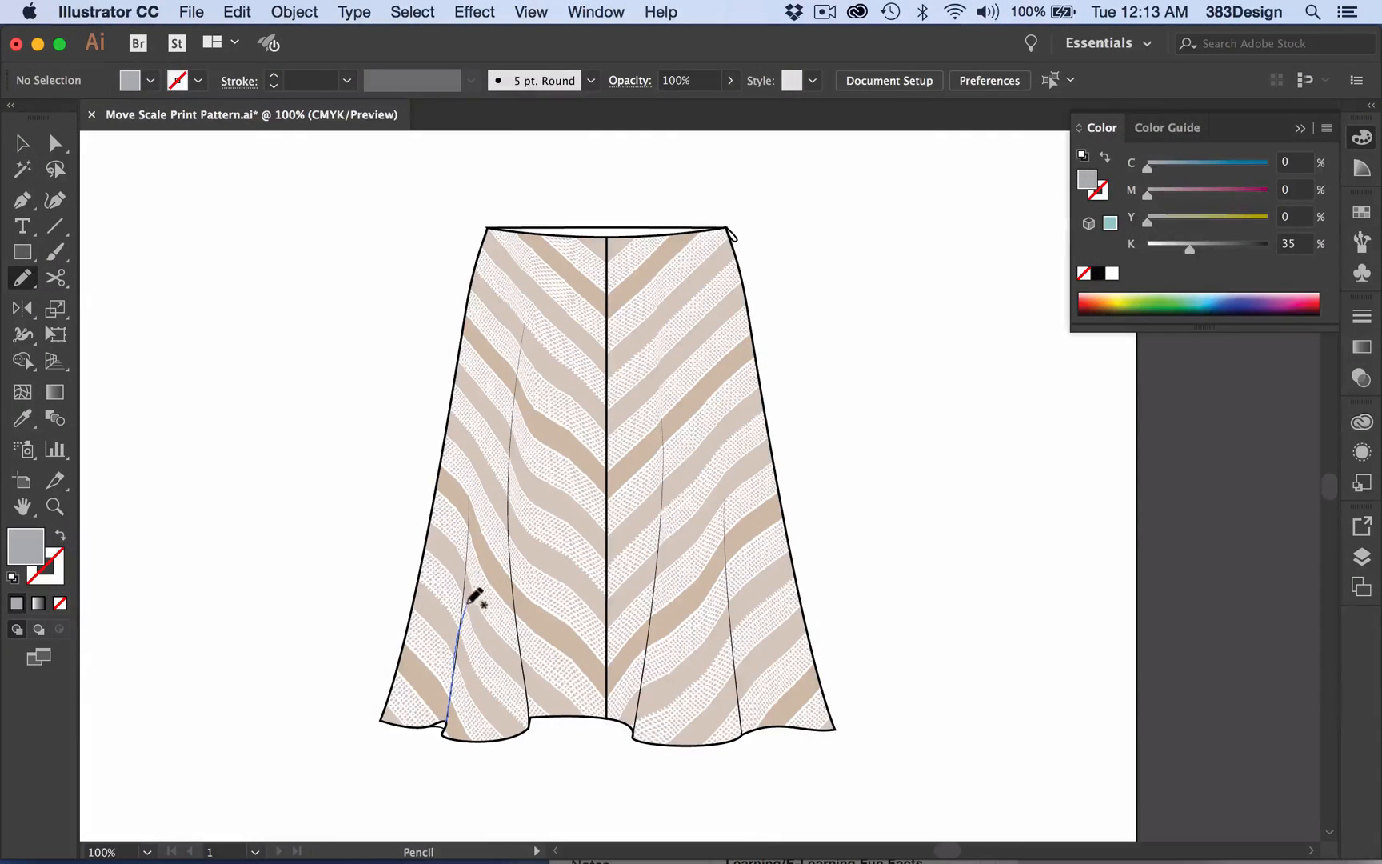
pyautogui.moveTo(461, 550); pyautogui.dragTo(437, 725)
# - Delete surplus anchor points from the shorter fold's shadow and reshape its edges into a slim taper
pyautogui.press('a')
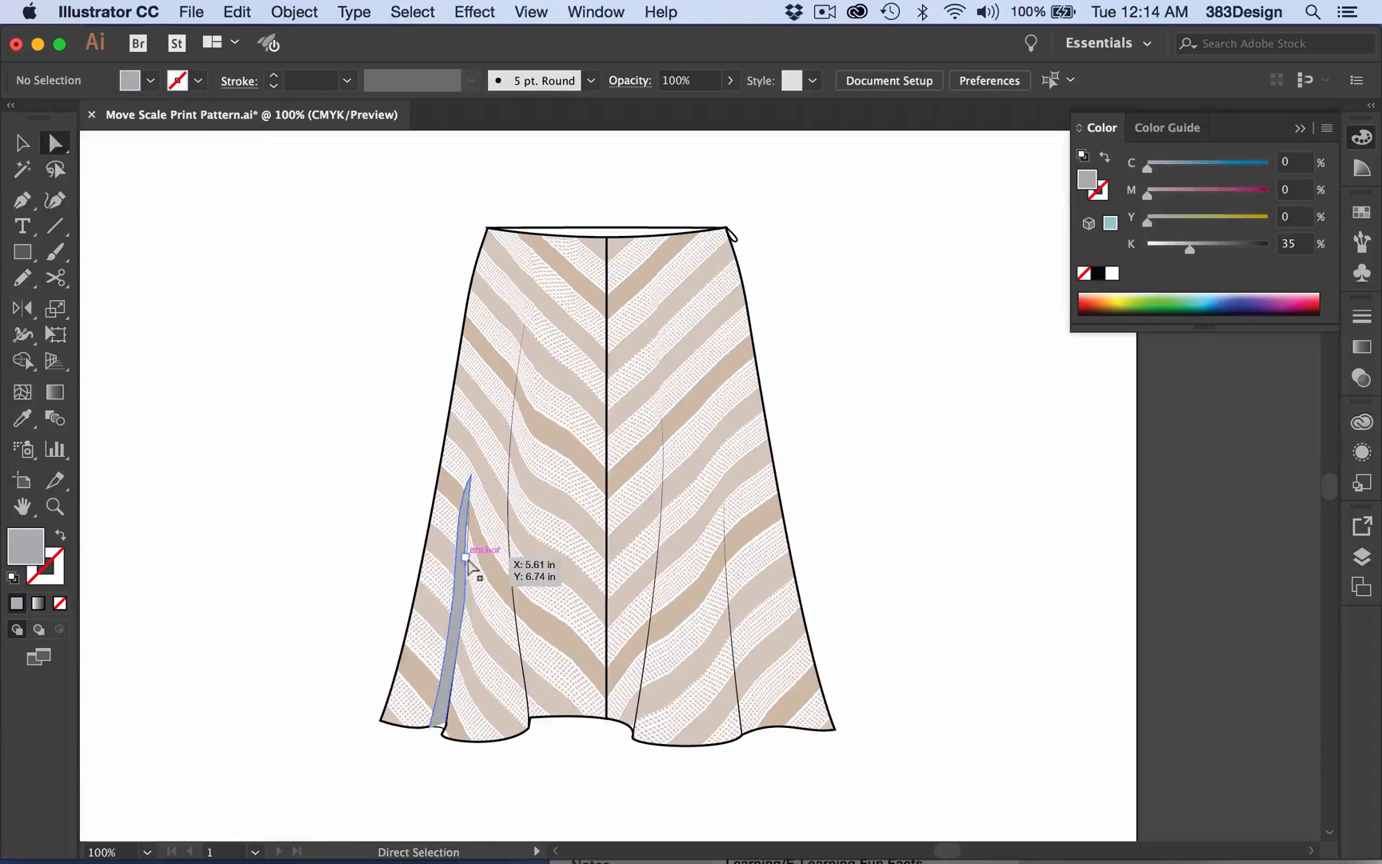
pyautogui.click(465, 556)
pyautogui.keyDown('super'); pyautogui.click(512, 574); pyautogui.keyUp('super')
pyautogui.press('p')
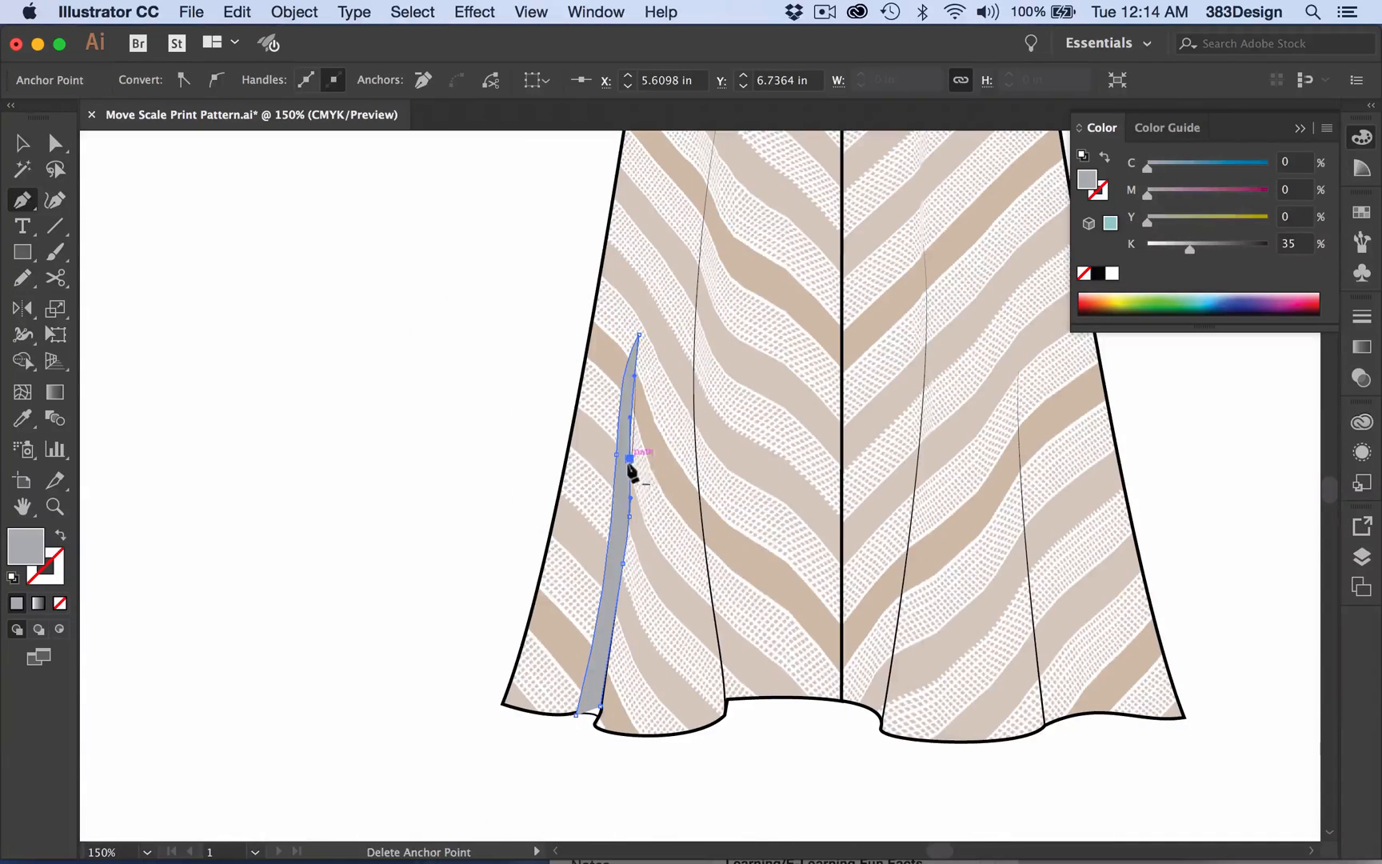
pyautogui.click(629, 459)
pyautogui.moveTo(623, 369); pyautogui.dragTo(635, 362)
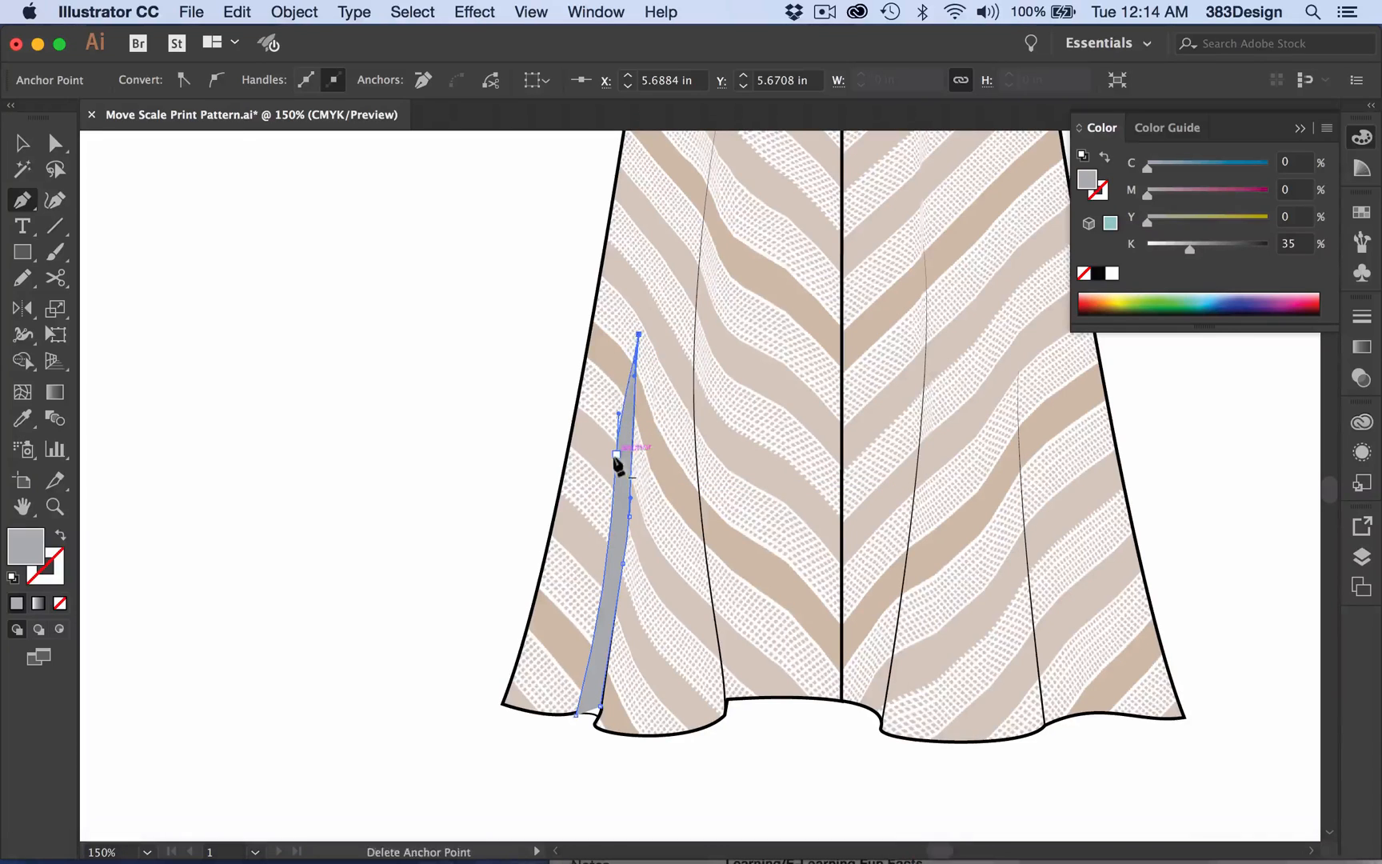
pyautogui.click(616, 454)
pyautogui.moveTo(596, 633); pyautogui.dragTo(617, 602)
# - Set the shorter fold's shadow to Multiply blending with 75% opacity
pyautogui.click(22, 143)
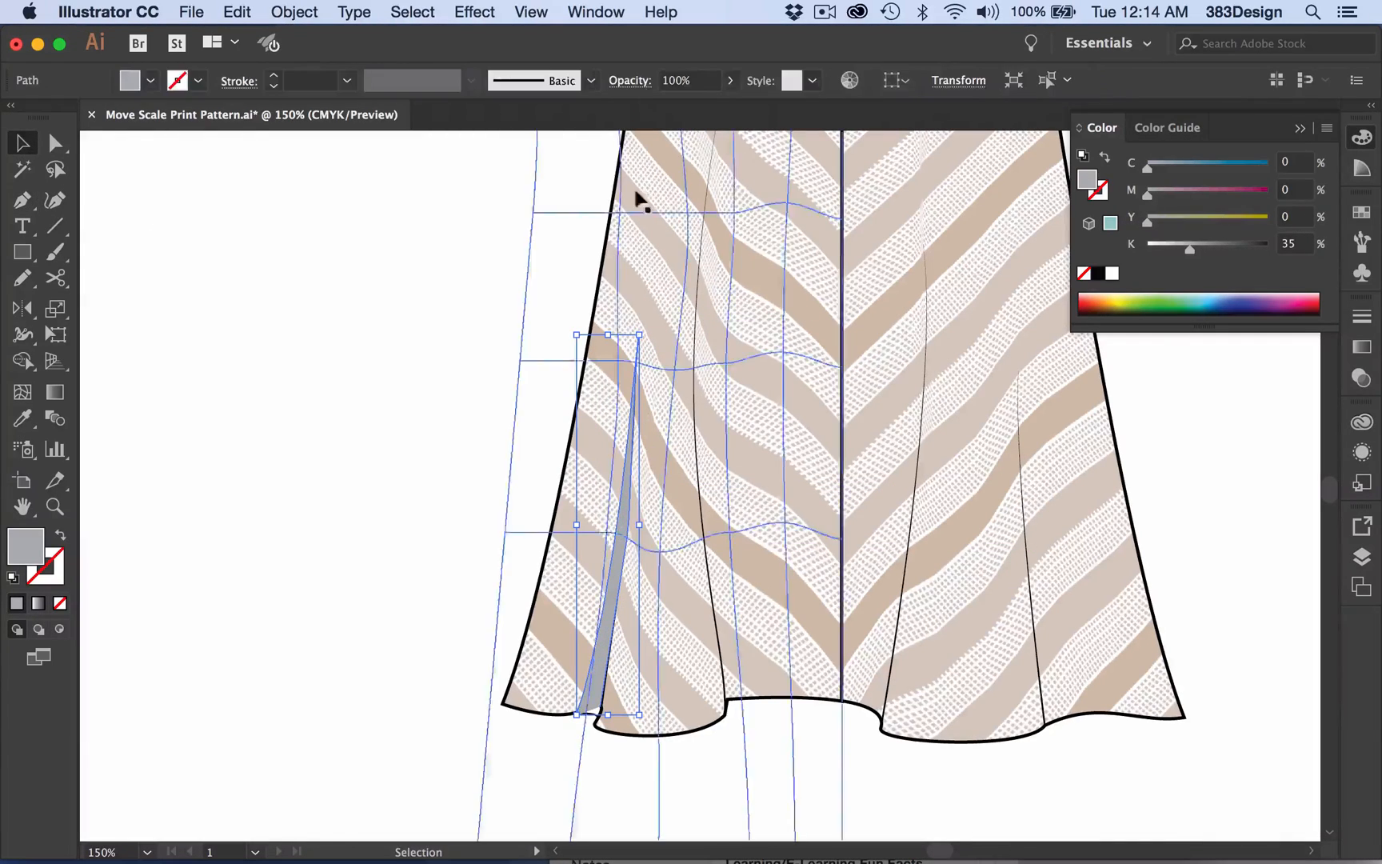
pyautogui.click(632, 80)
pyautogui.click(448, 116)
pyautogui.click(477, 190)
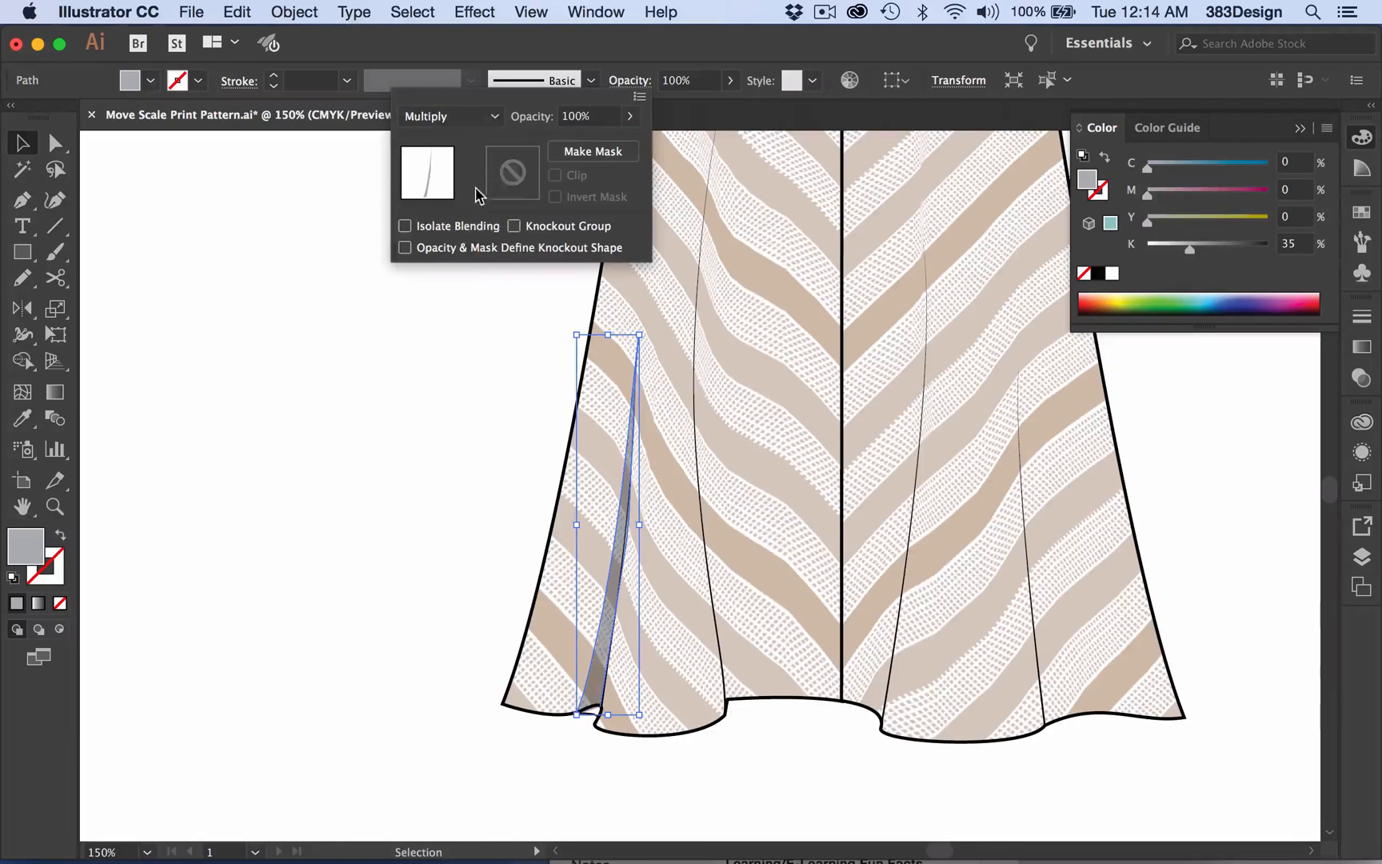
pyautogui.click(631, 116)
pyautogui.moveTo(629, 144)
pyautogui.mouseDown()
pyautogui.moveTo(585, 151)
pyautogui.moveTo(607, 150)
pyautogui.mouseUp()
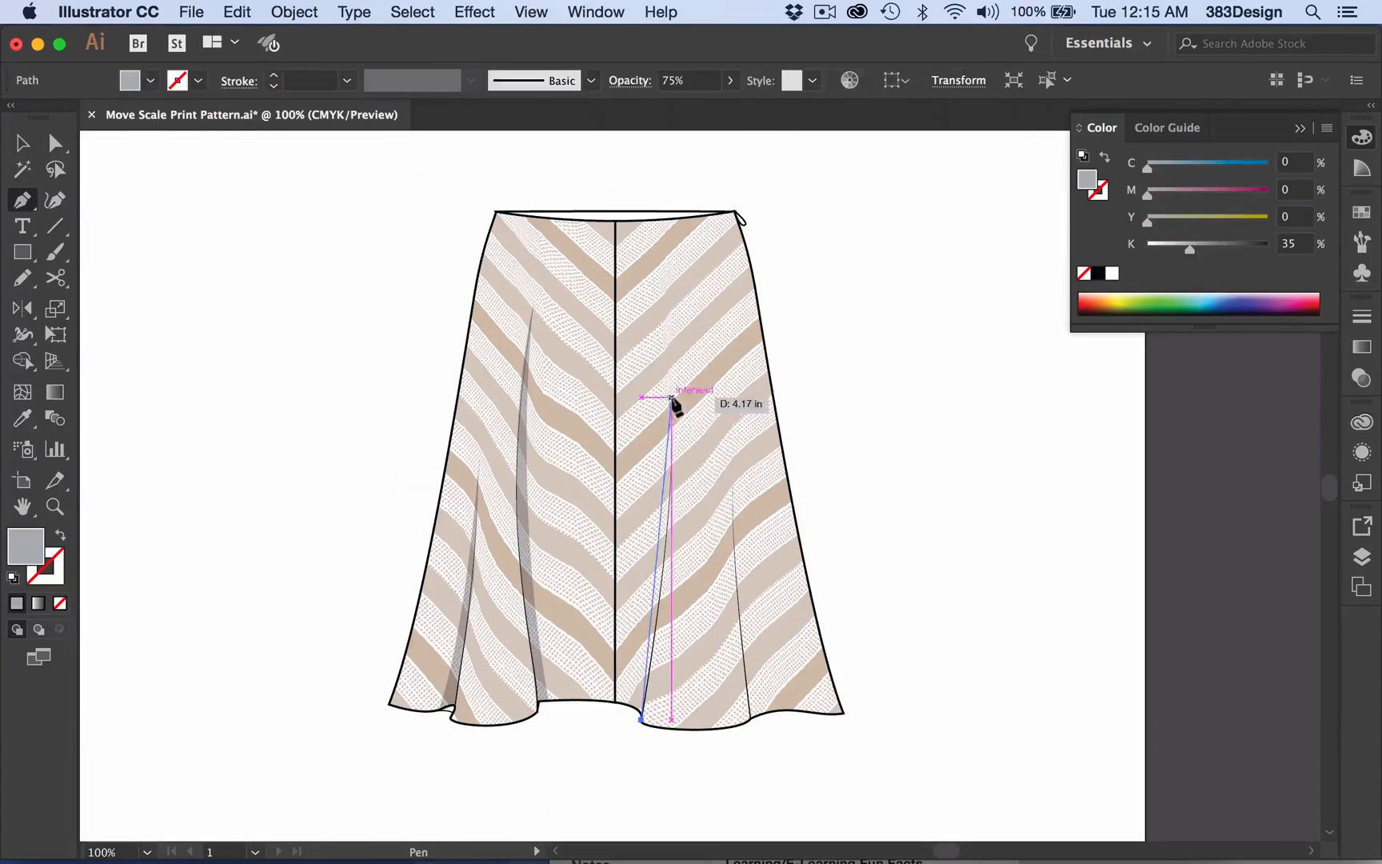
# - Draw a tapered grey shadow along the longer fold on the skirt's right half with the Pen tool and deselect it
pyautogui.moveTo(666, 395); pyautogui.dragTo(673, 580)
pyautogui.keyDown('super'); pyautogui.click(928, 532); pyautogui.keyUp('super')
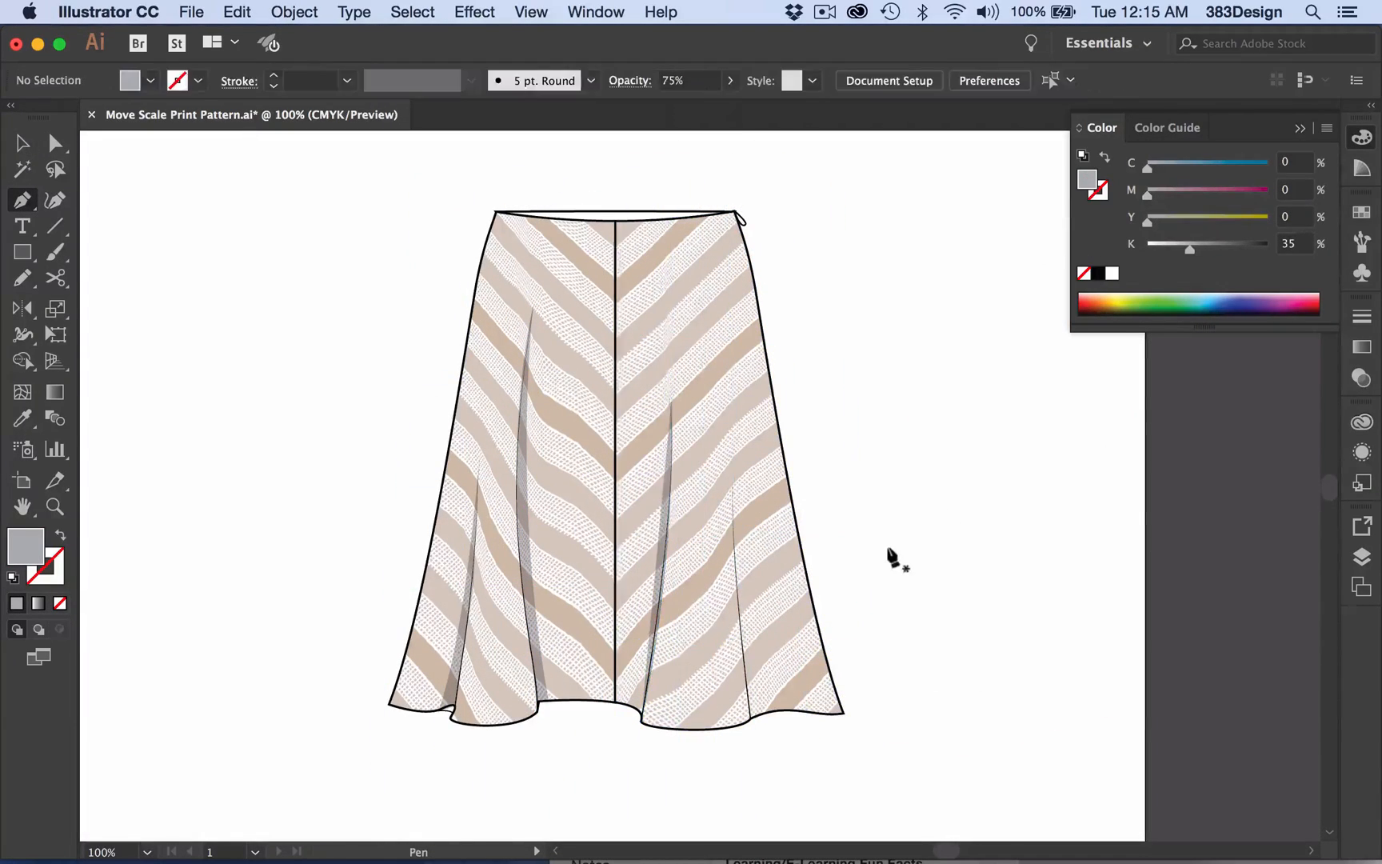
# - Draw a tapered grey shadow along the shorter fold on the skirt's right half with the Pen tool and deselect it
pyautogui.click(749, 718)
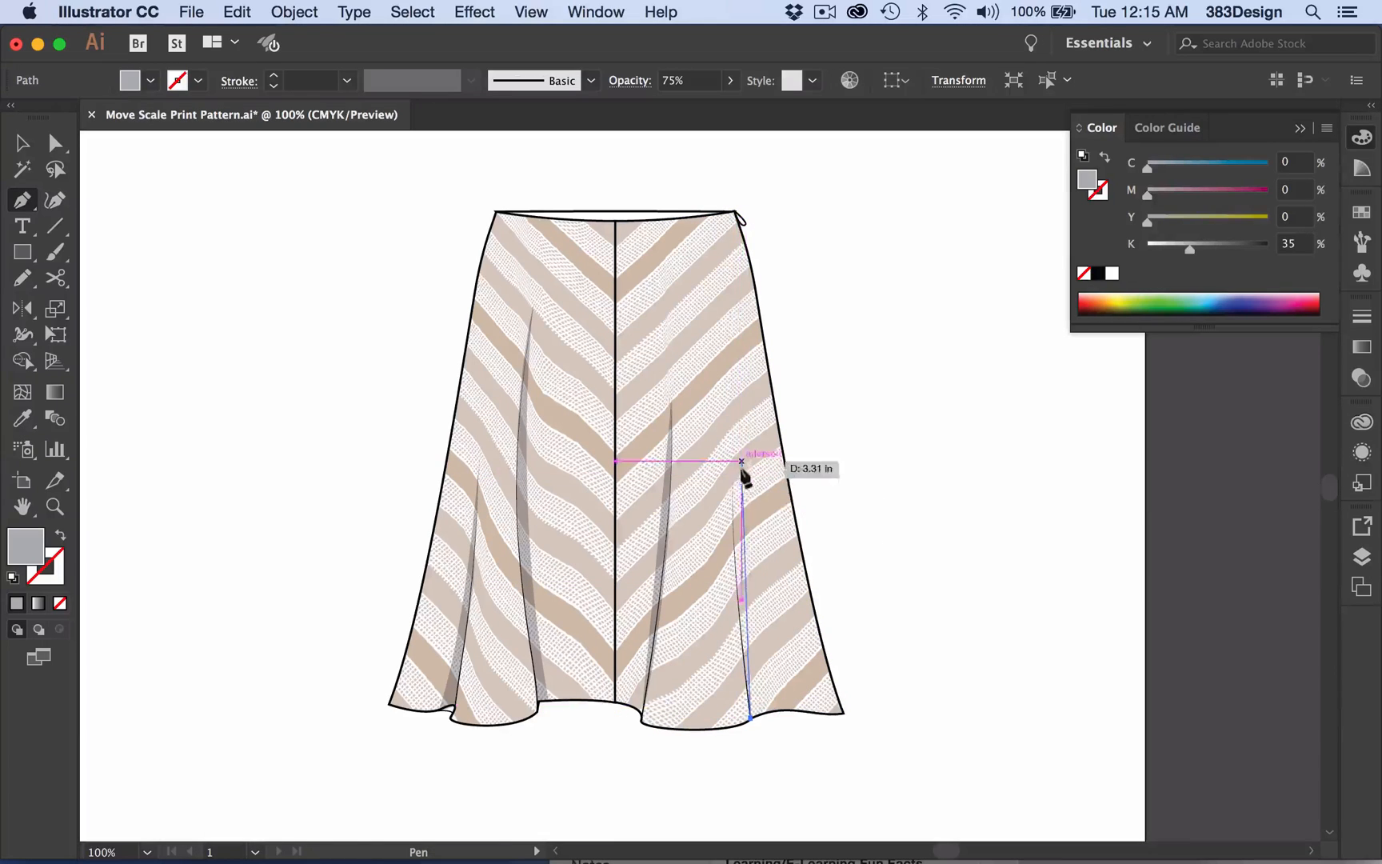
pyautogui.click(732, 459)
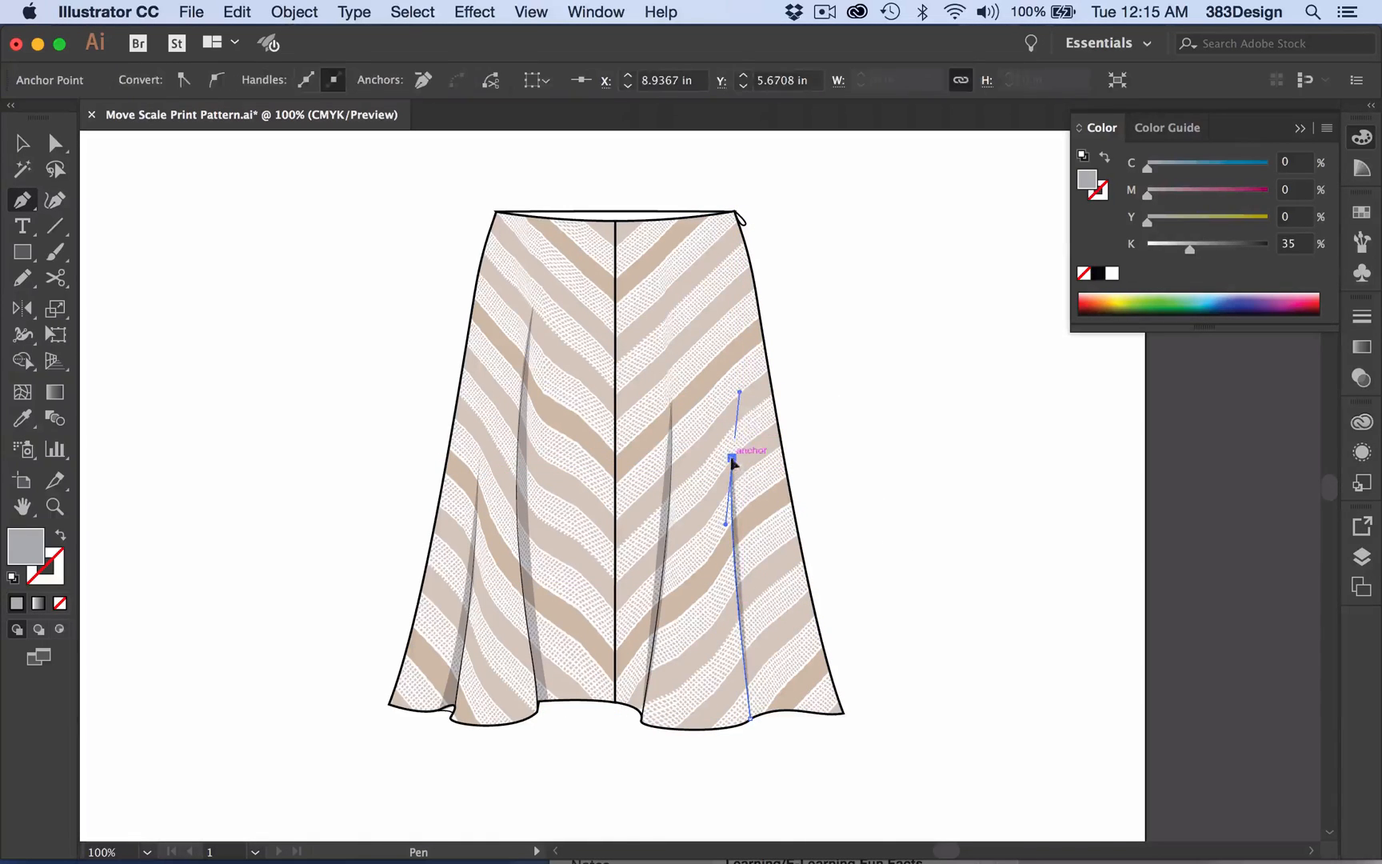
pyautogui.keyDown('super'); pyautogui.click(760, 715); pyautogui.keyUp('super')
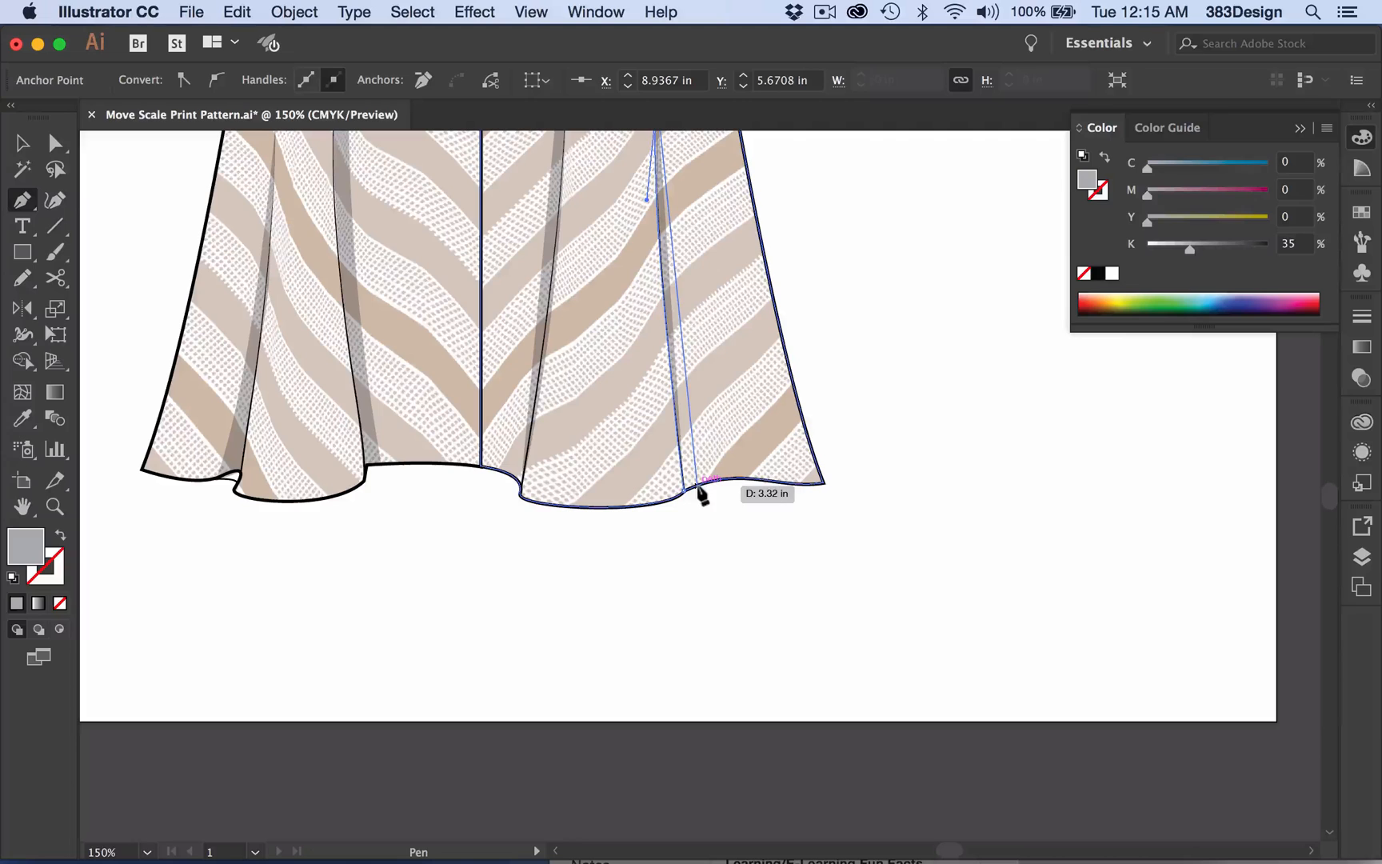
pyautogui.moveTo(698, 485); pyautogui.dragTo(726, 679)
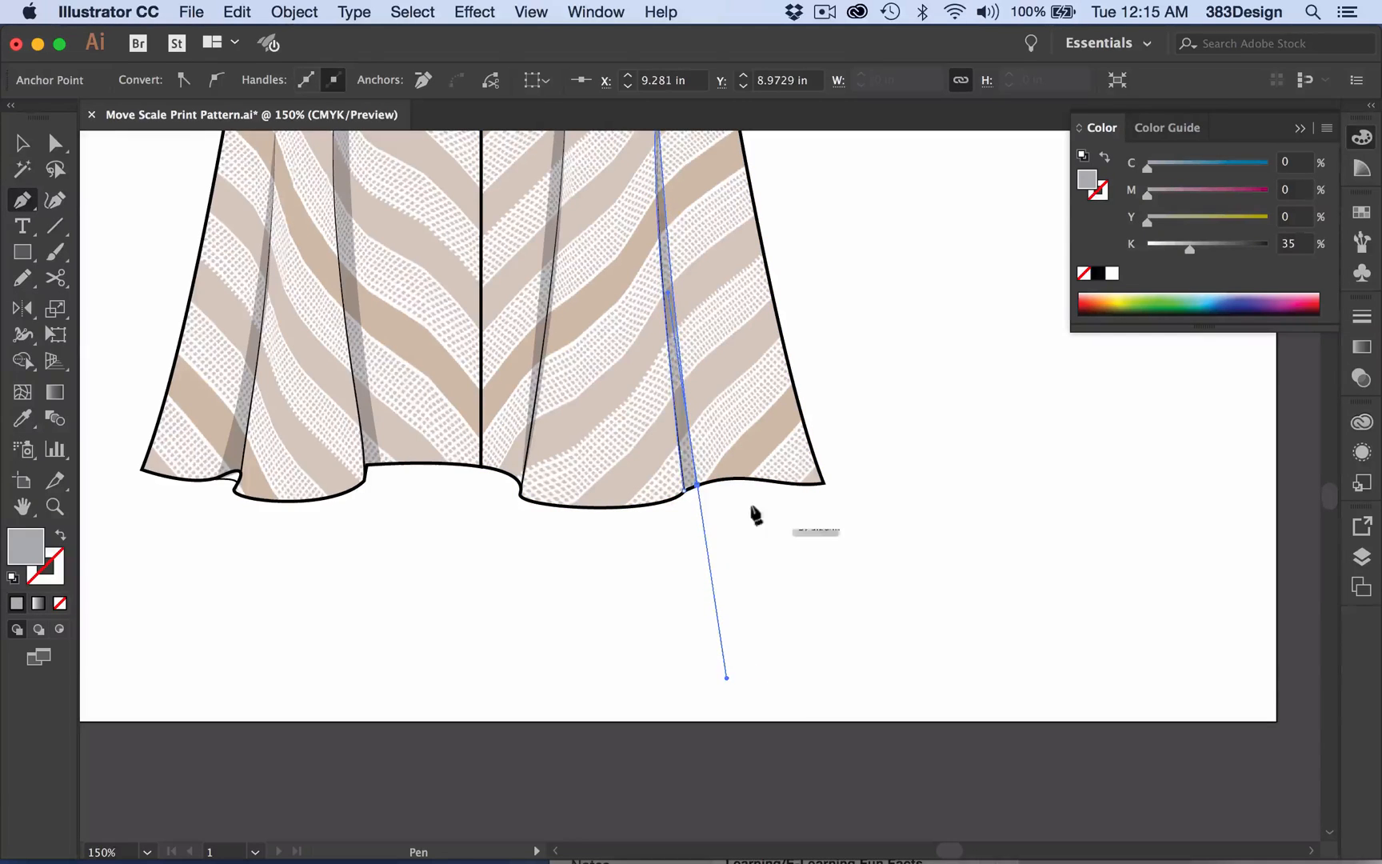
pyautogui.press('super+minus')
pyautogui.moveTo(642, 494); pyautogui.dragTo(633, 629)
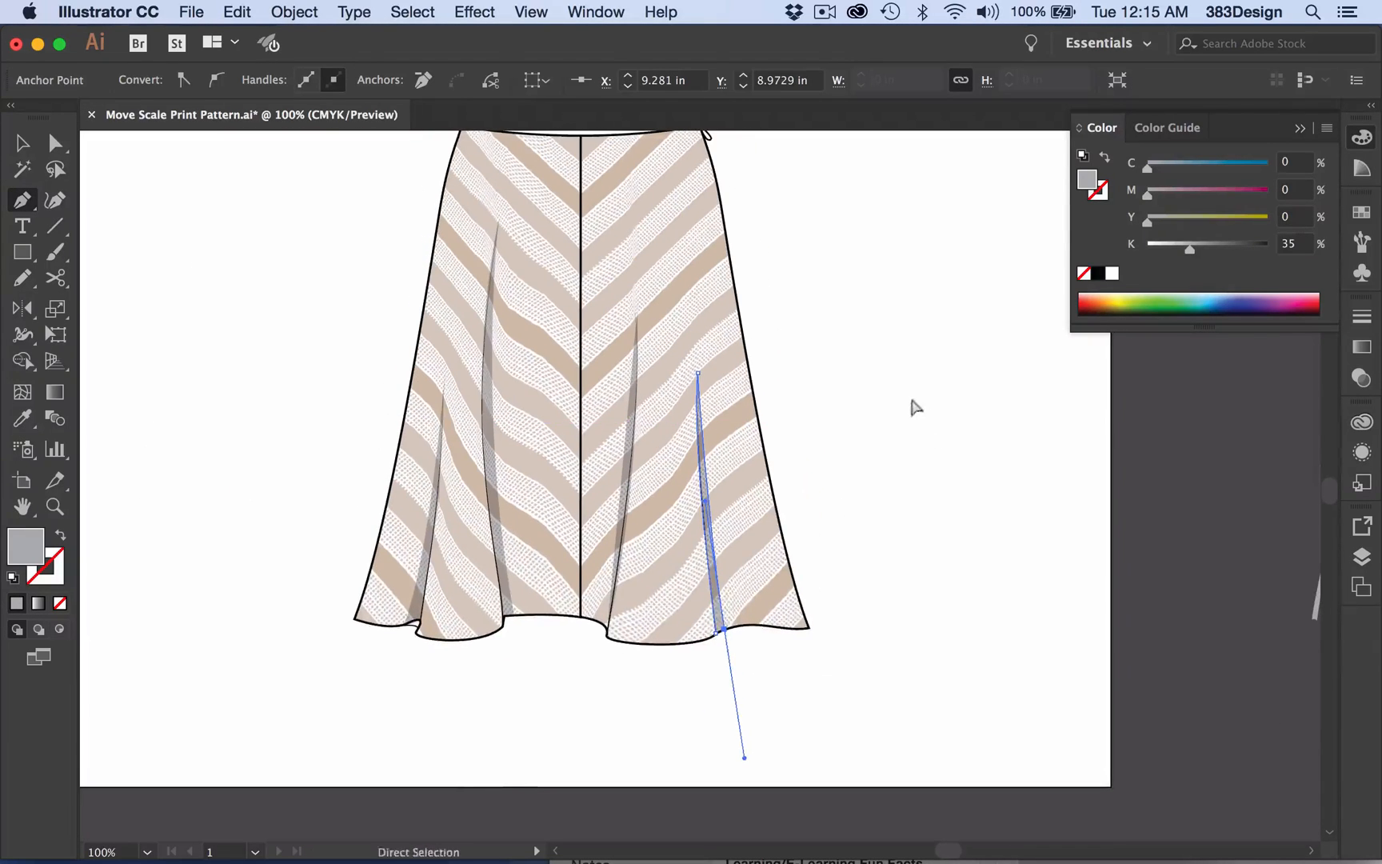
pyautogui.keyDown('super'); pyautogui.click(914, 407); pyautogui.keyUp('super')
pyautogui.moveTo(863, 382); pyautogui.dragTo(889, 472)
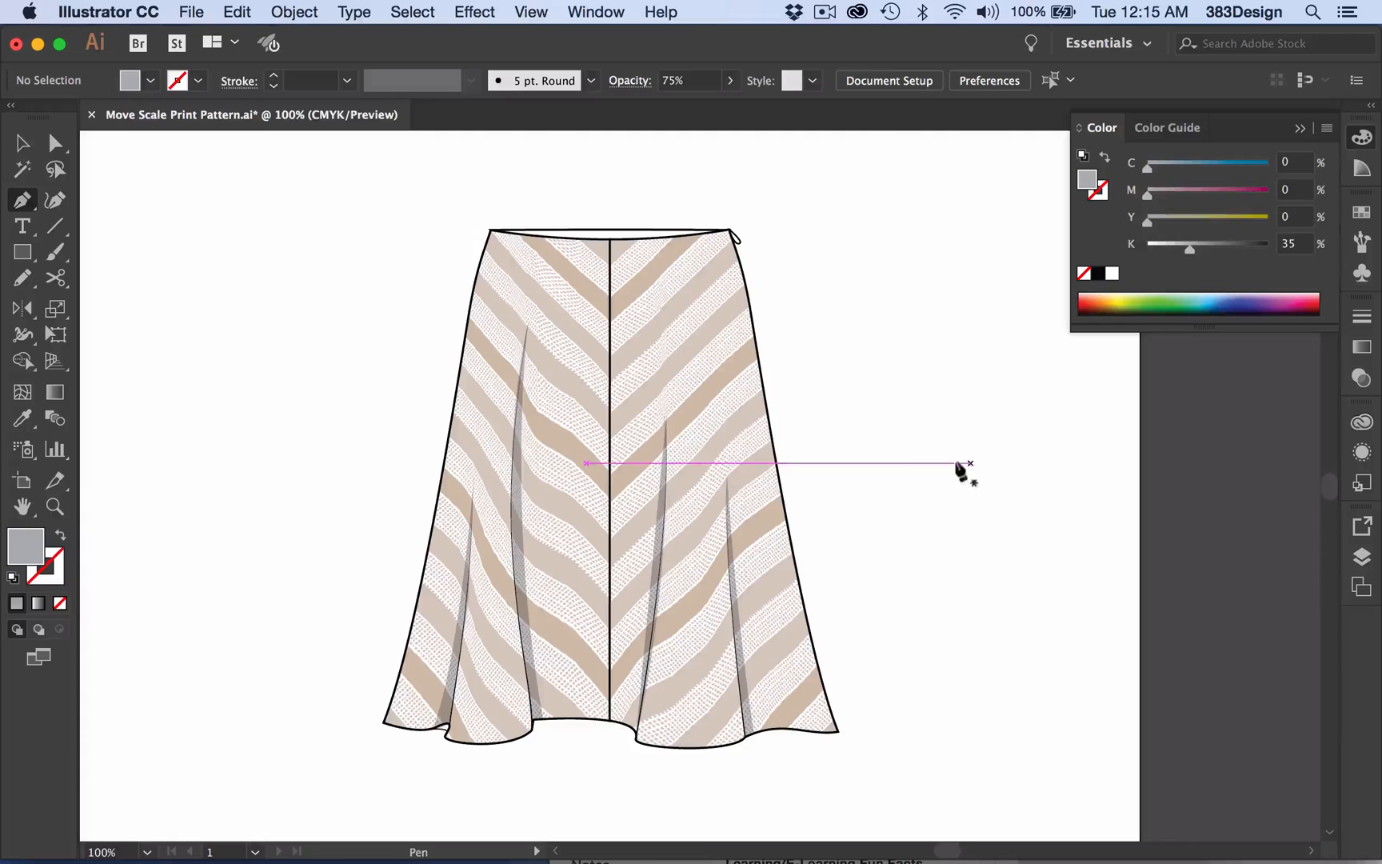
# - Slightly adjust the curve of the longer fold's shadow on the skirt's left half with Direct Selection, and deselect it
pyautogui.press('super+minus')
pyautogui.press('a')
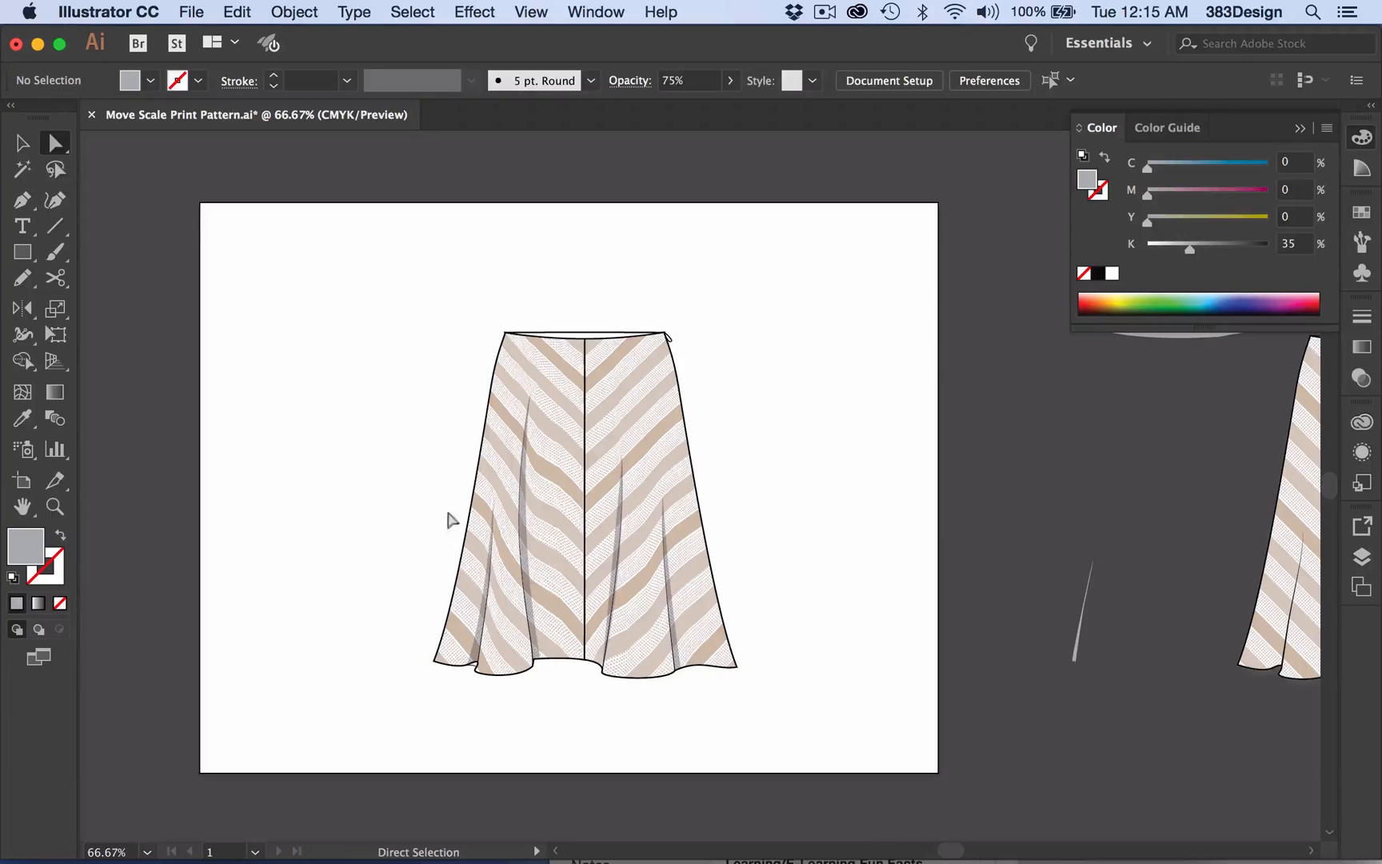
pyautogui.click(519, 527)
pyautogui.moveTo(518, 527); pyautogui.dragTo(514, 518)
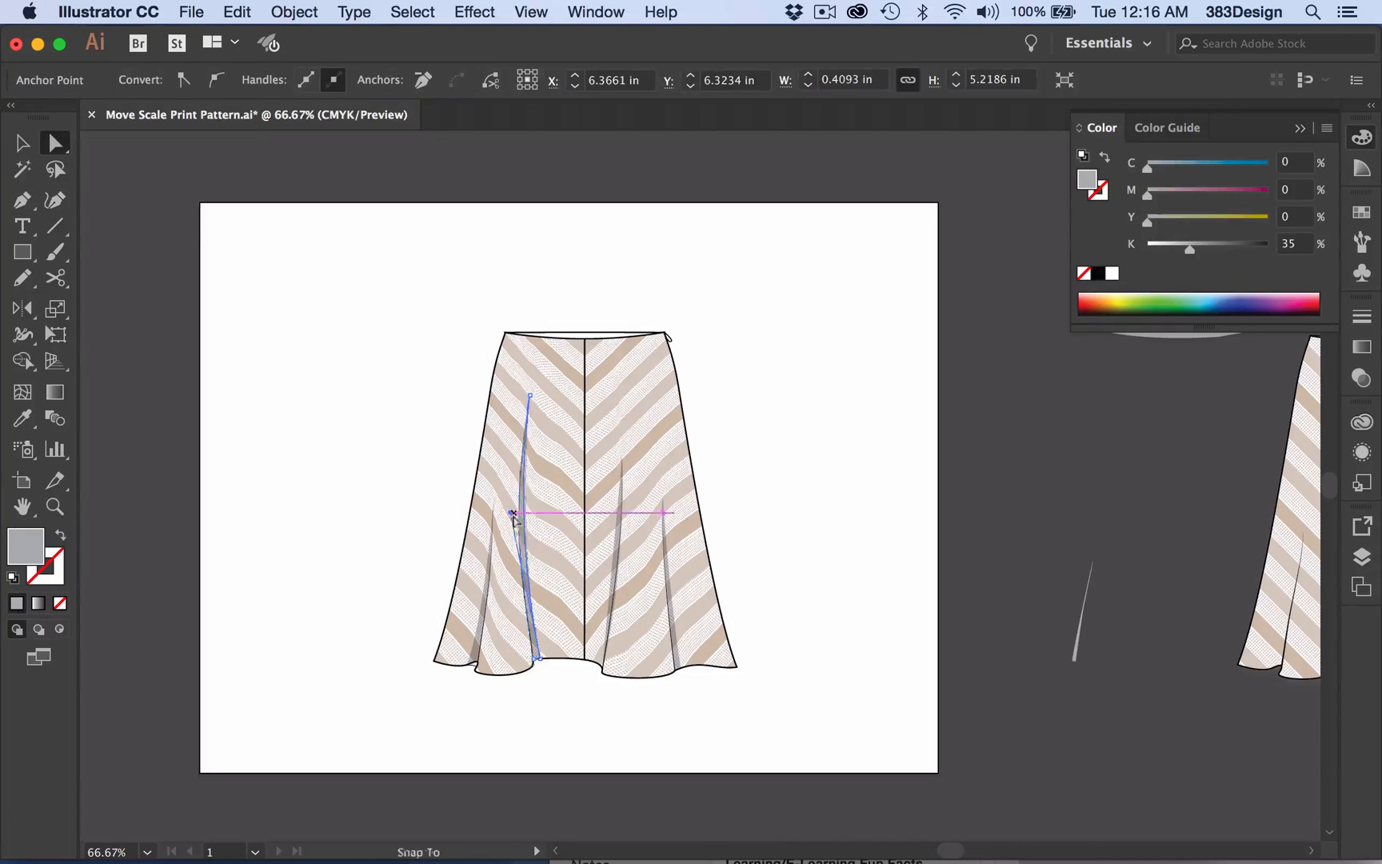
pyautogui.click(316, 573)
pyautogui.moveTo(303, 634); pyautogui.dragTo(373, 615)
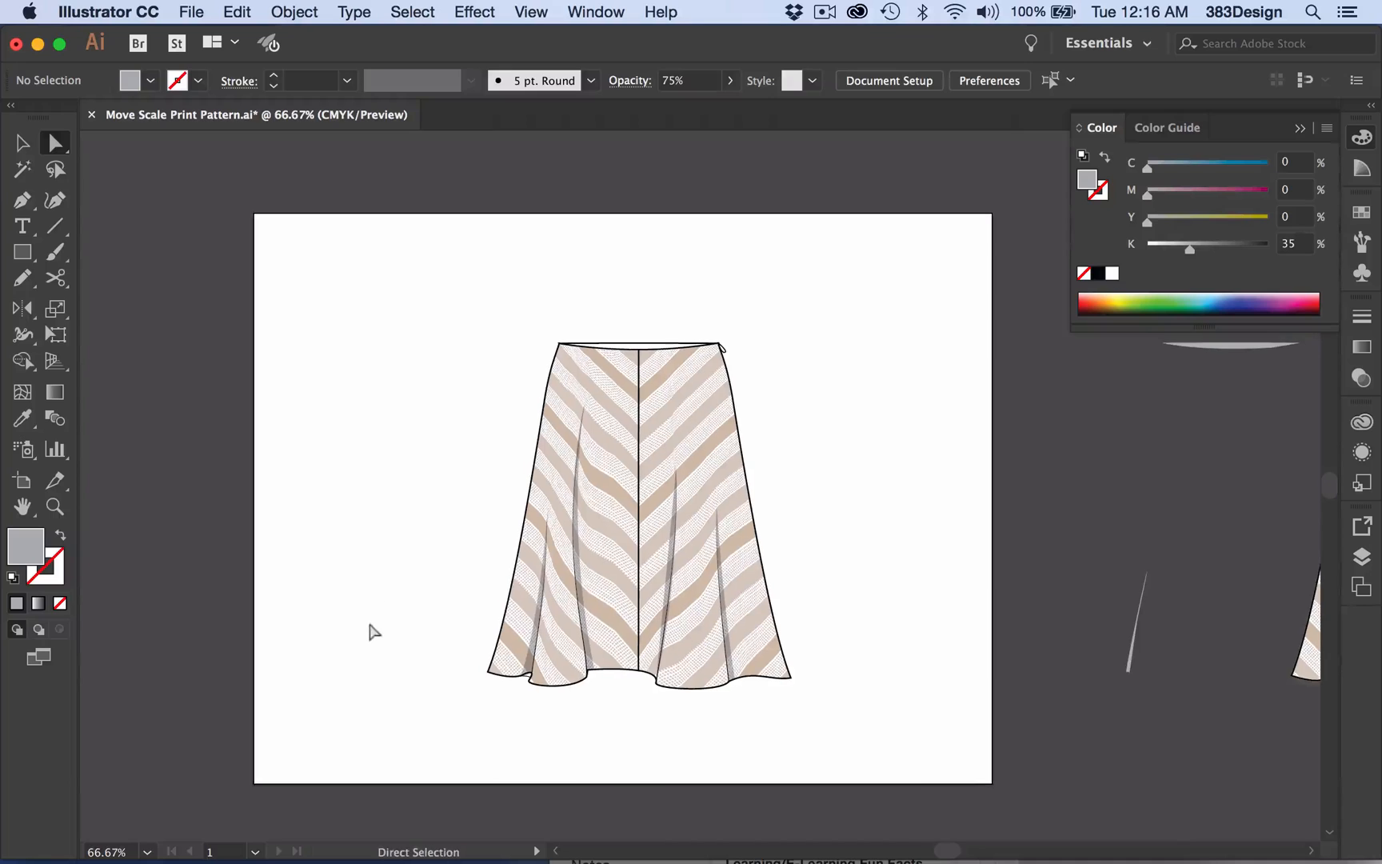